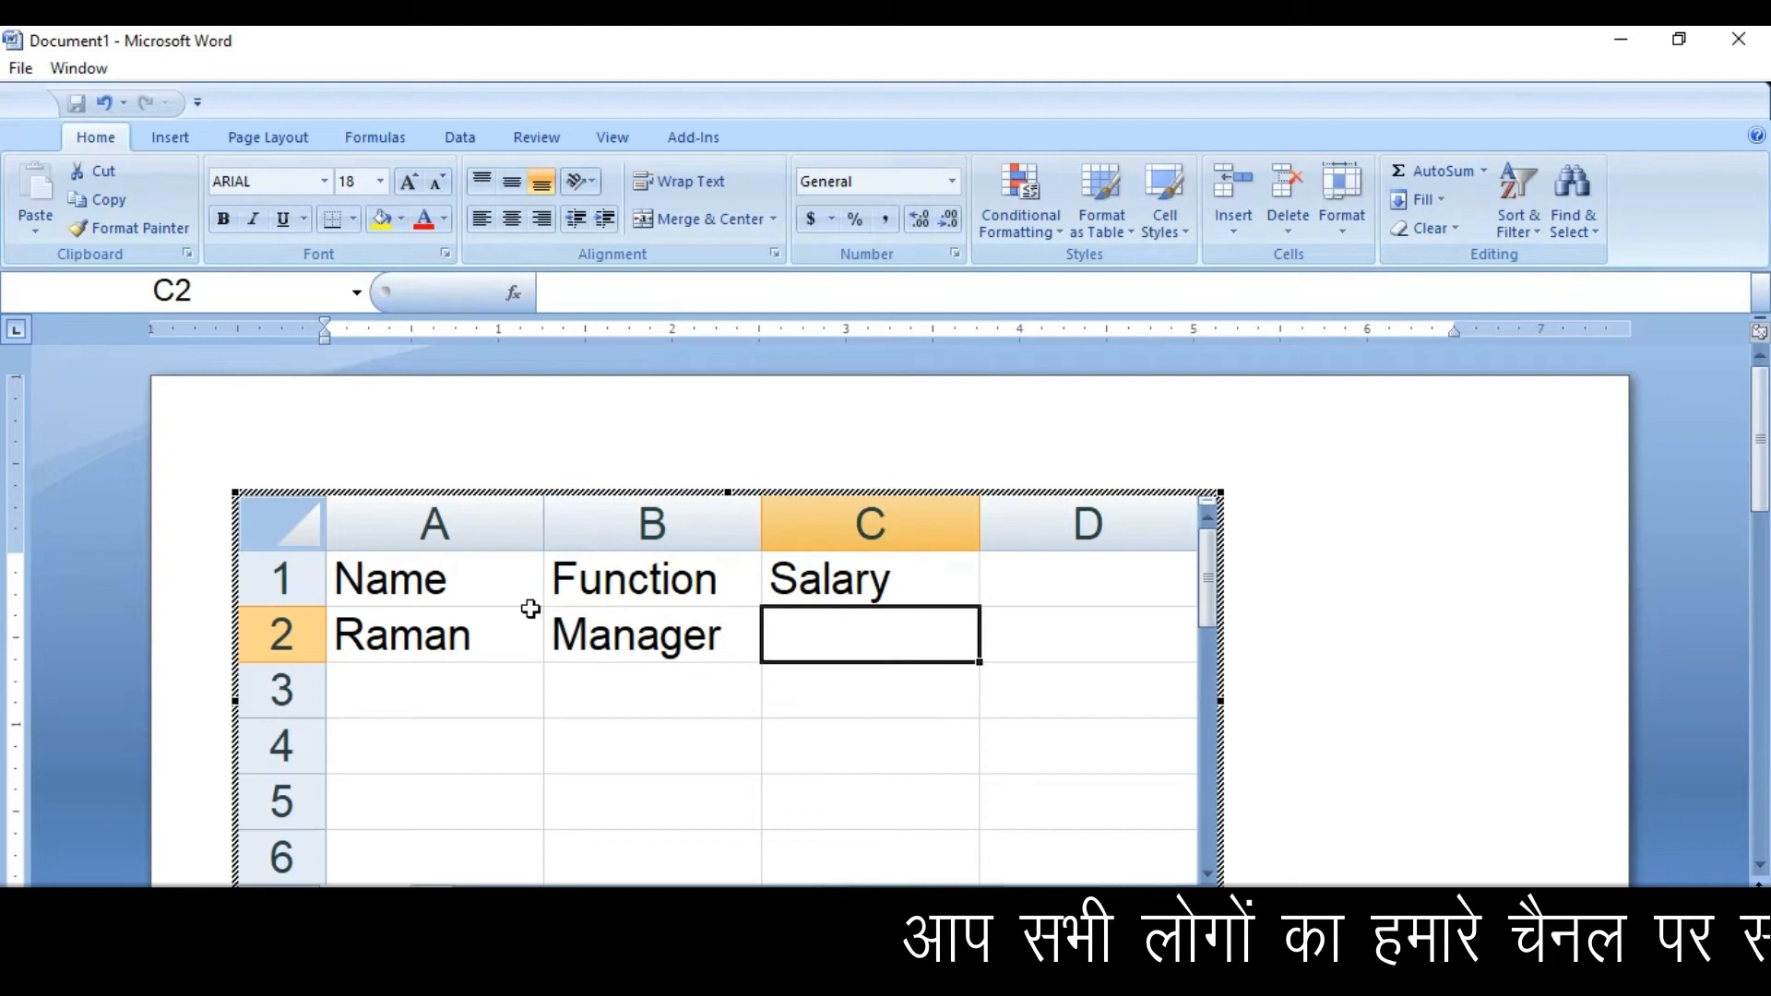
Enter the salary 50000 in cell C2 and the second employee's name in cell A3 of the embedded spreadsheet.
type("50000")
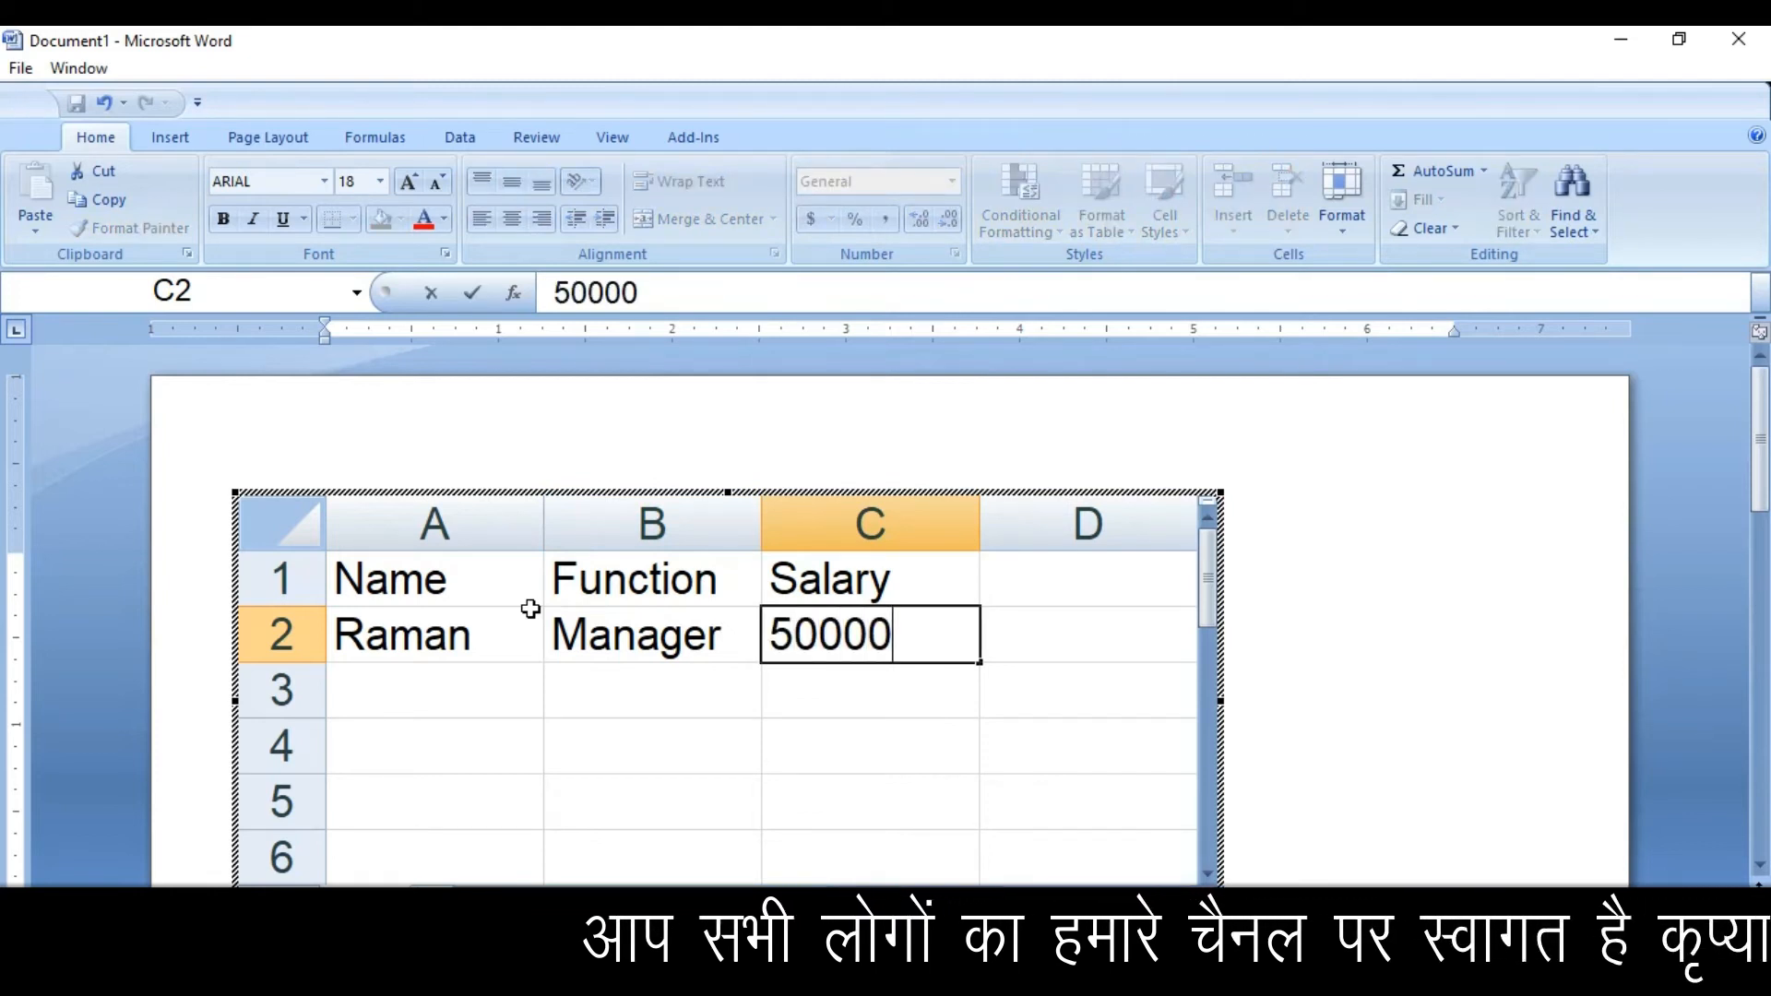
key("Return")
key("Left")
key("Left")
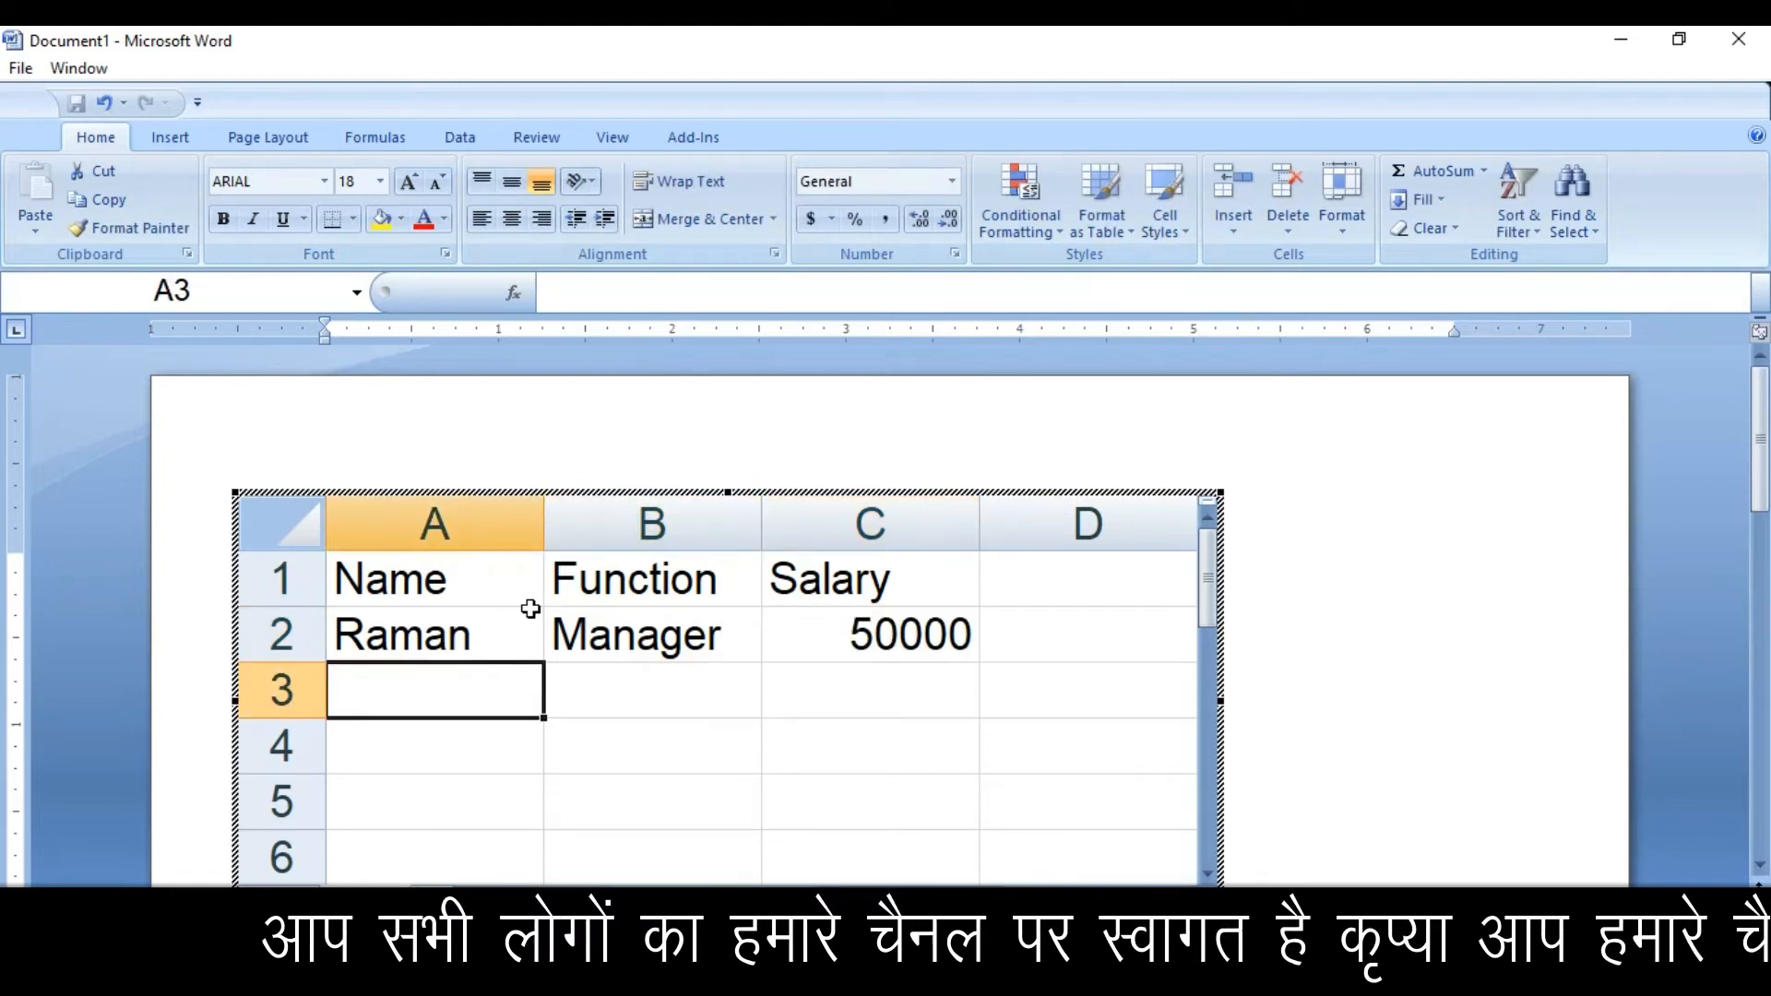
type("har")
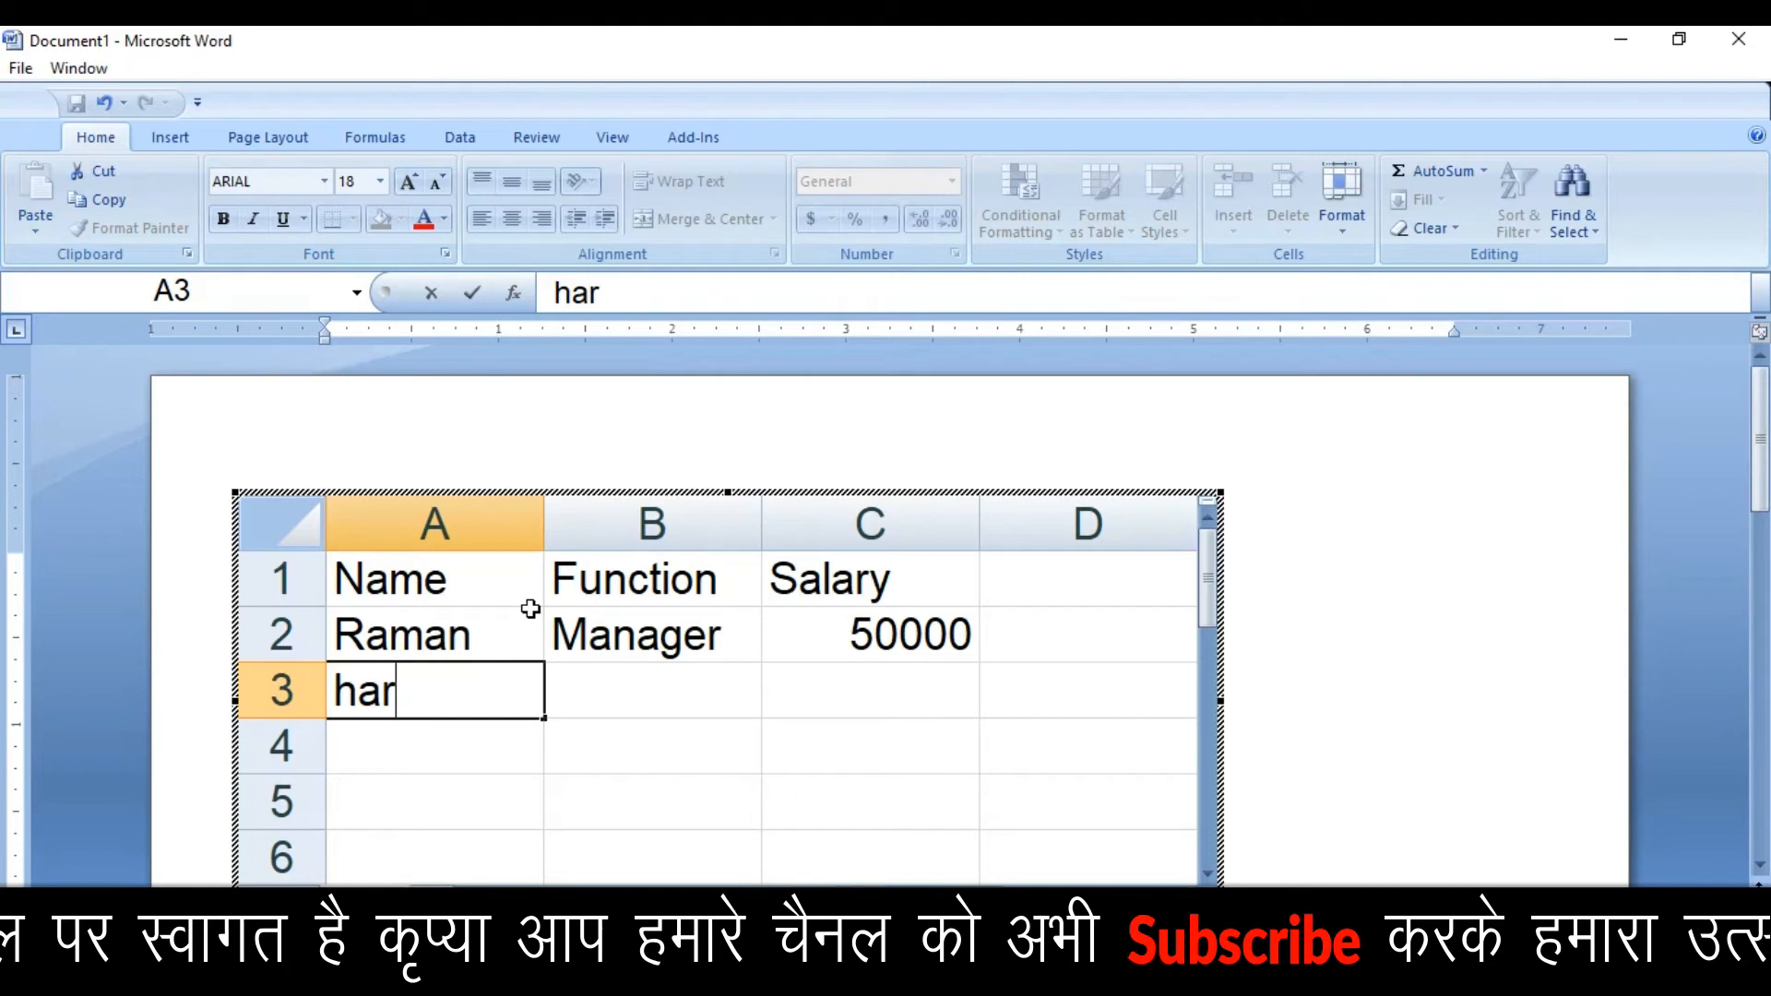
type("ender")
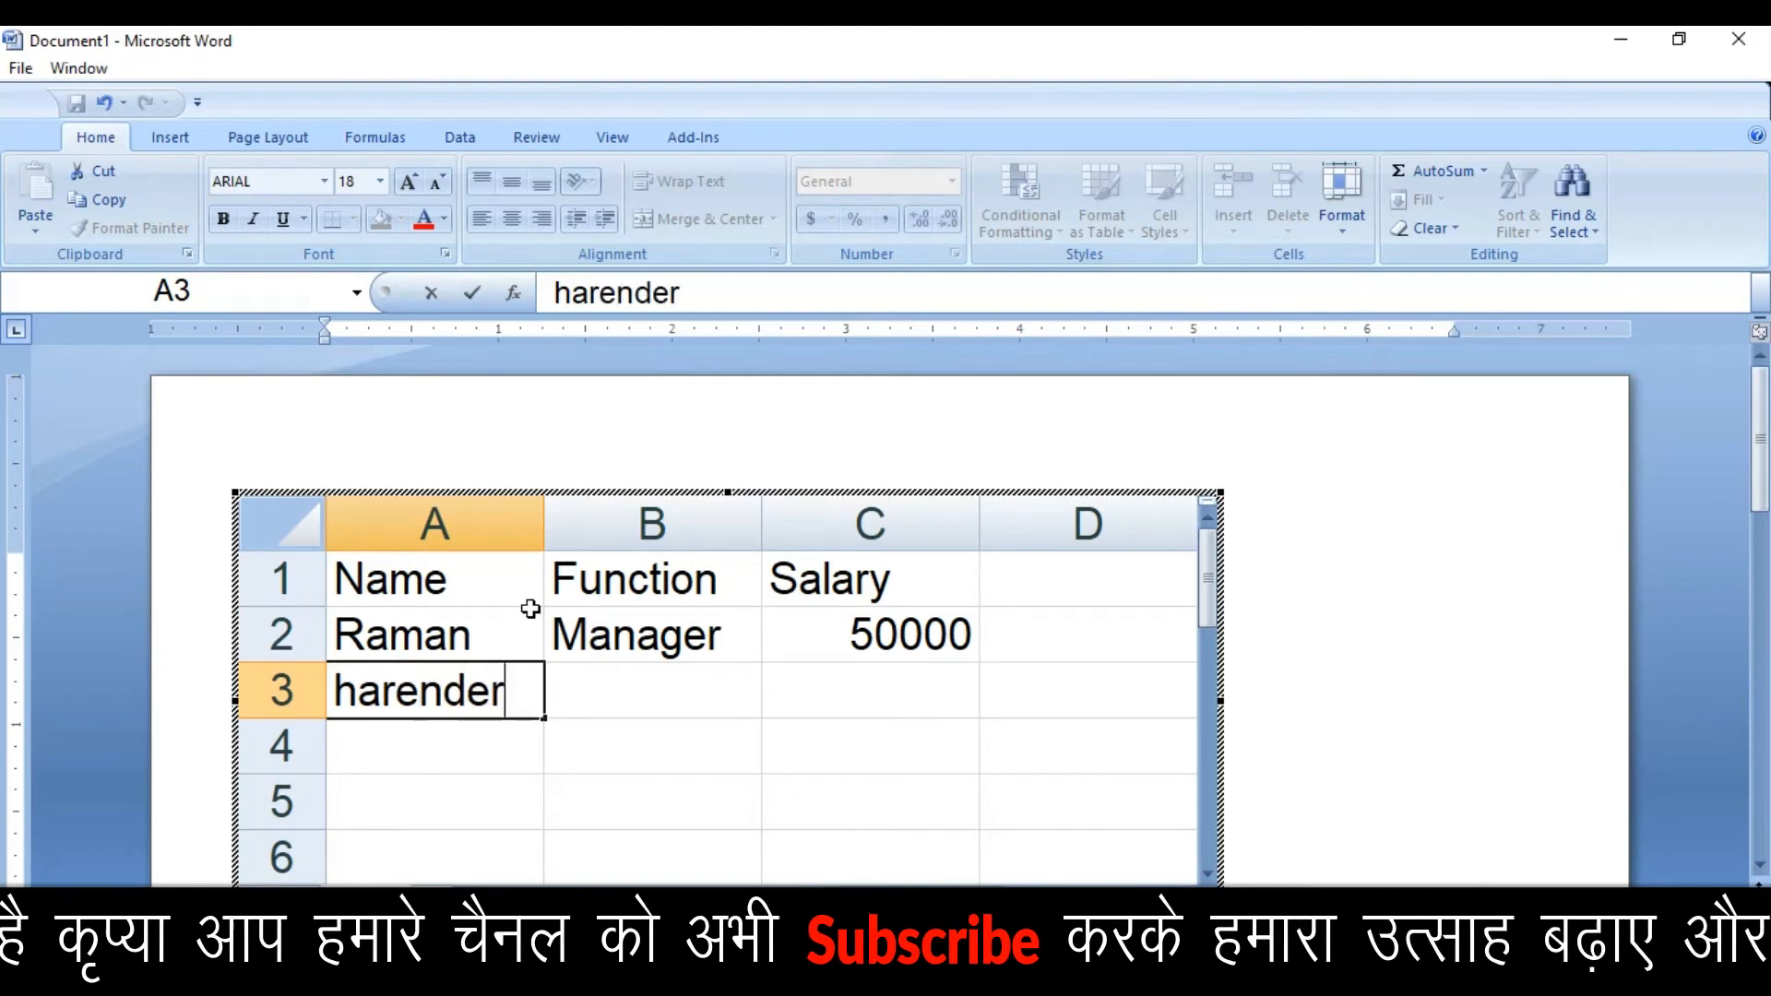
key("Tab")
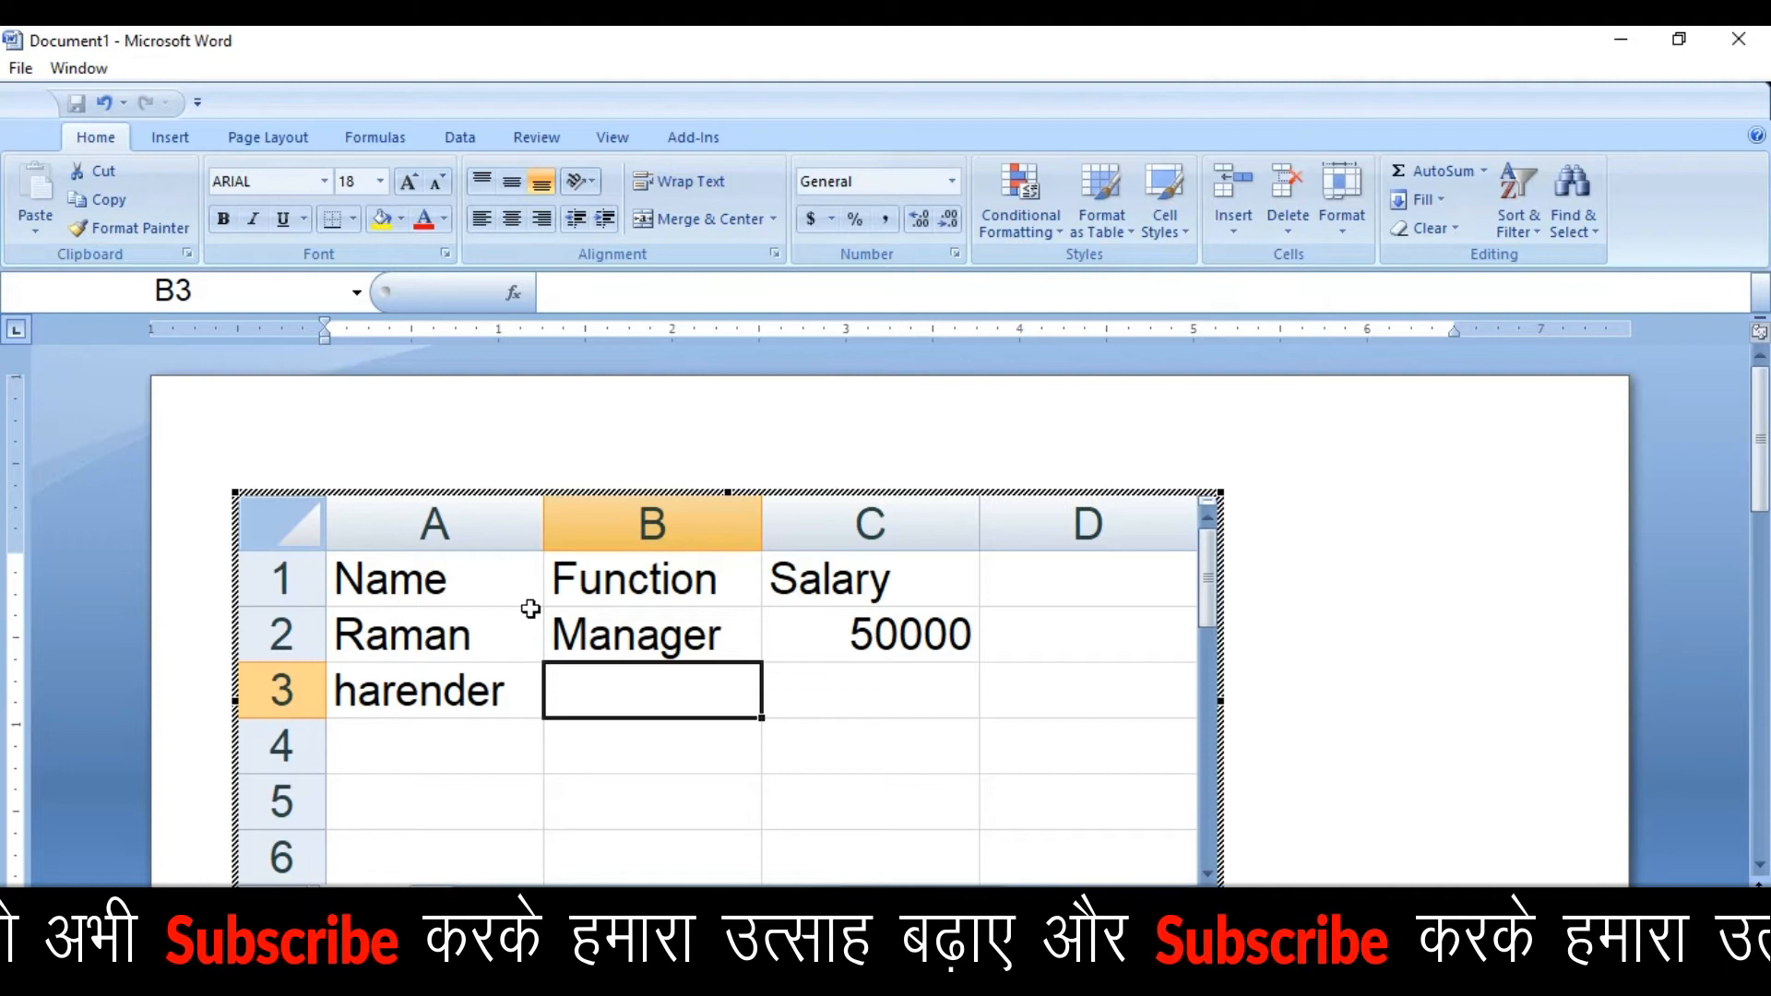
Complete the second employee's row with Employee in cell B3 and the salary 25000 in cell C3.
type("J.")
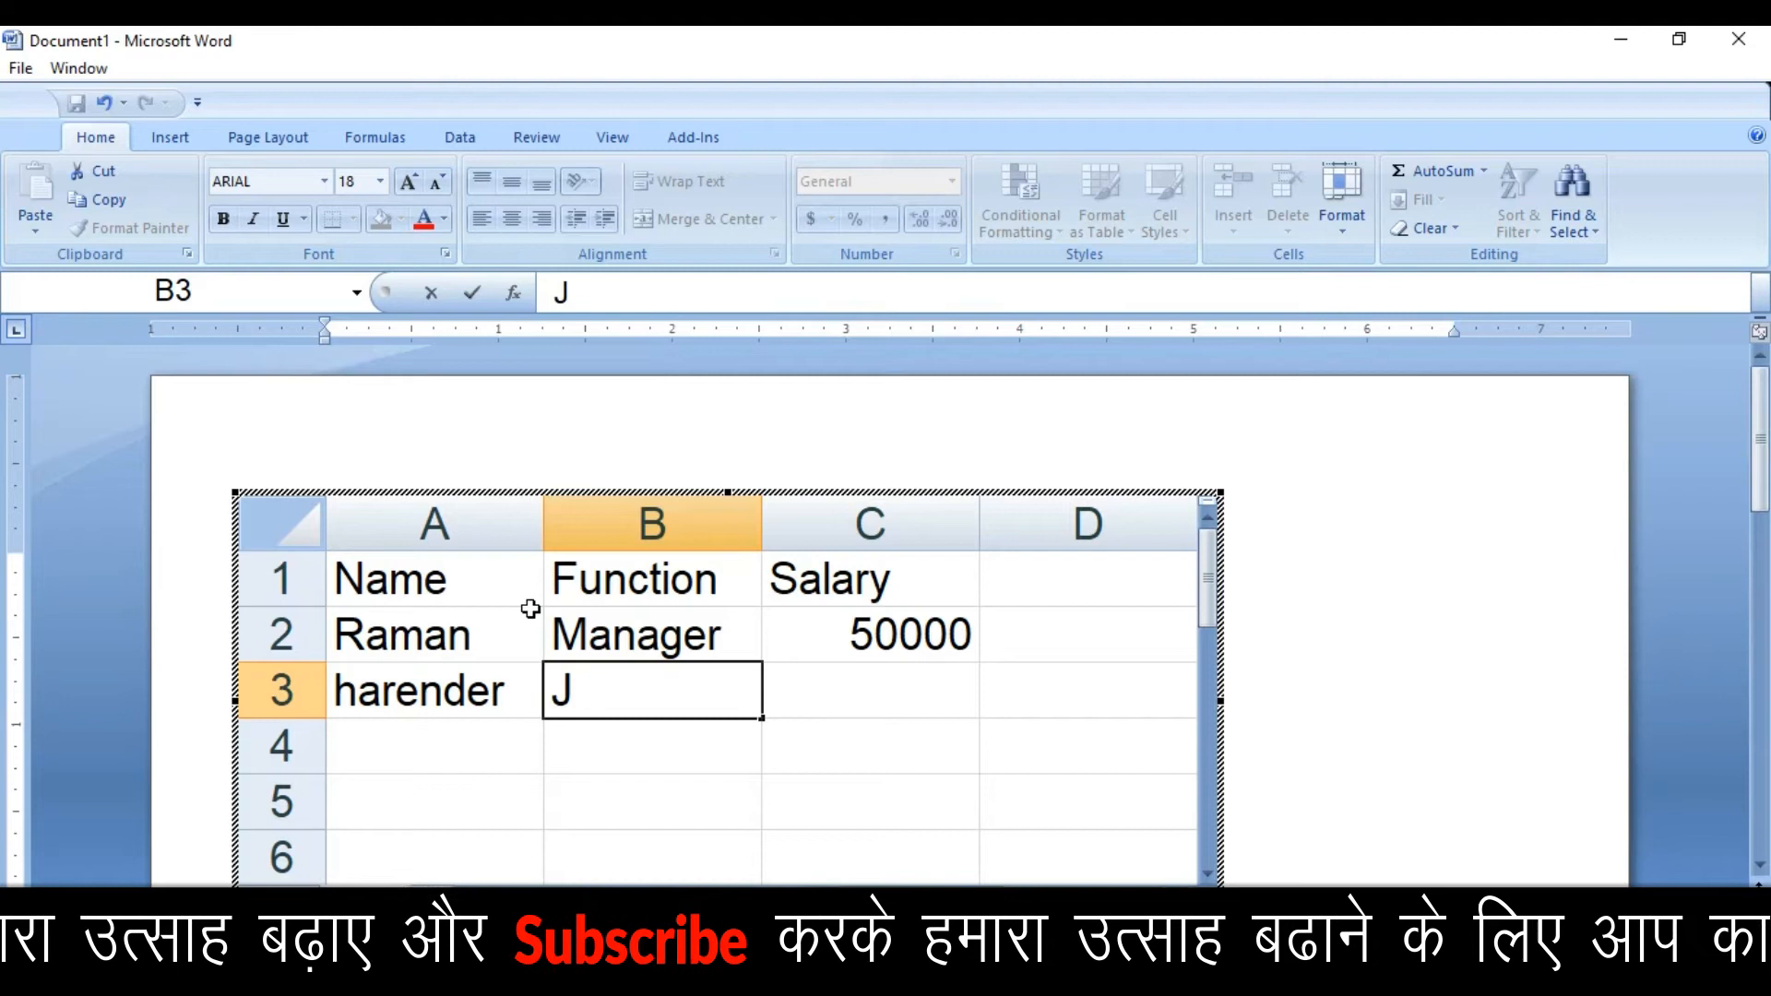
key("BackSpace")
type("EMp")
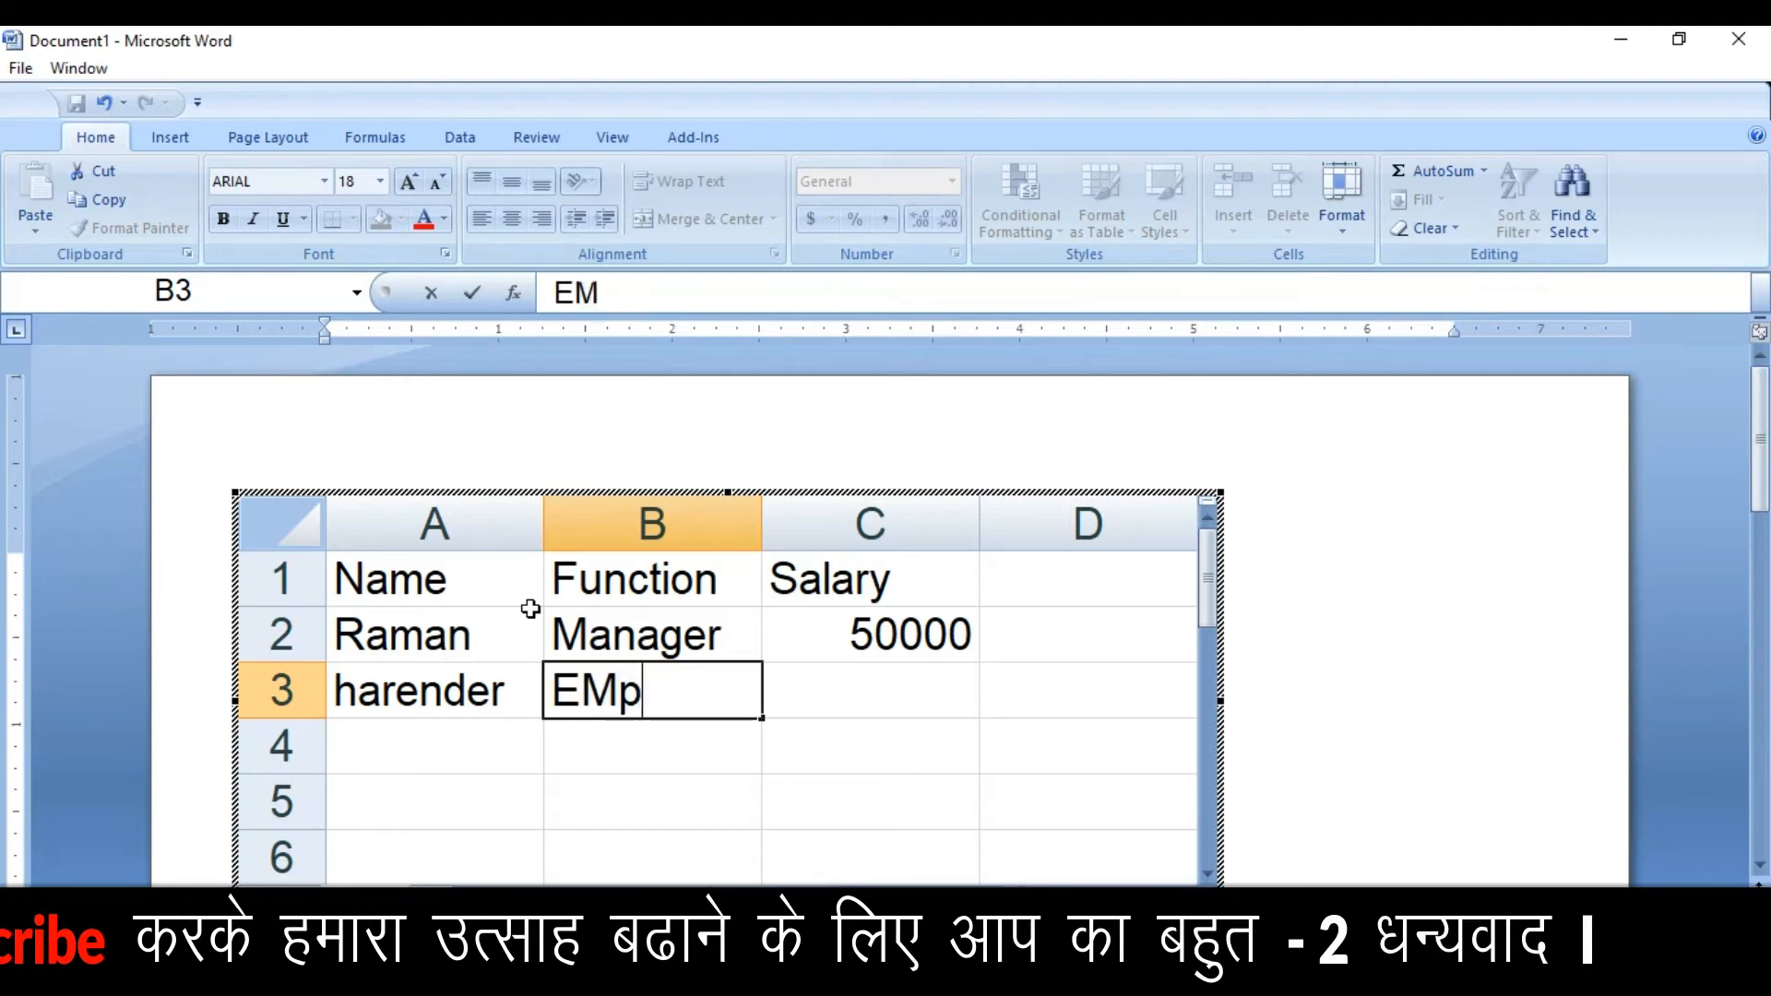
type("loyee")
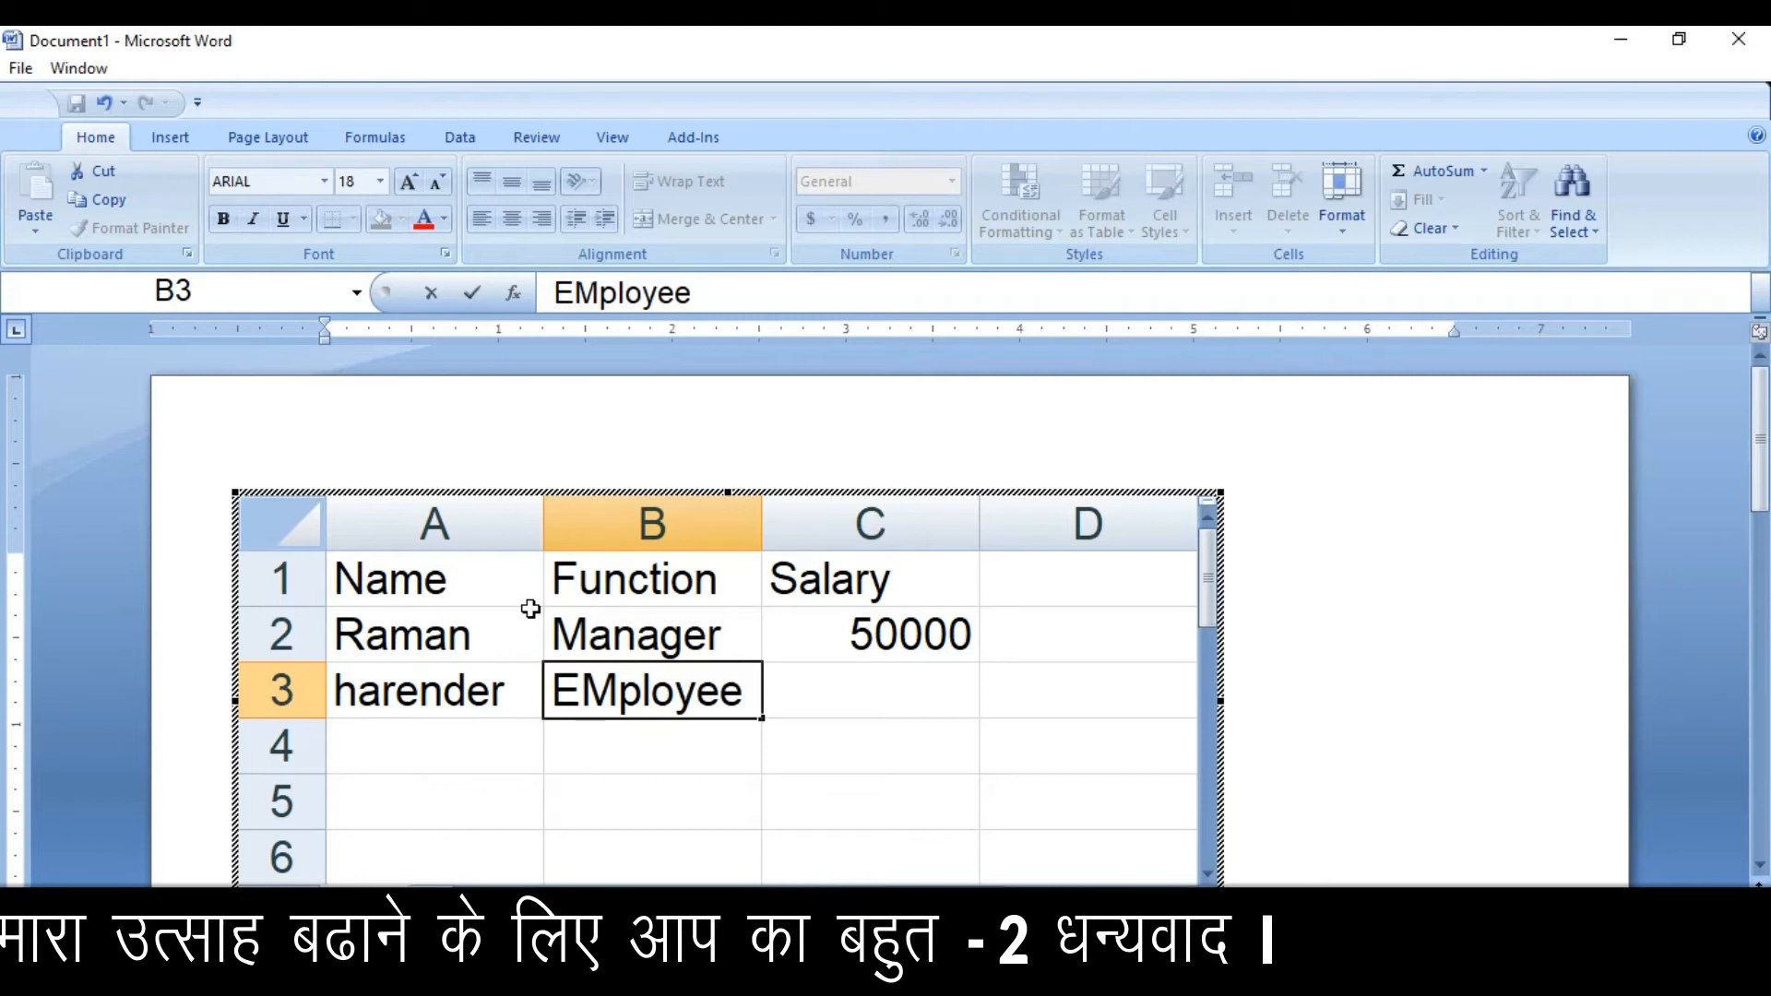
key("Left")
key("Right")
key("Right")
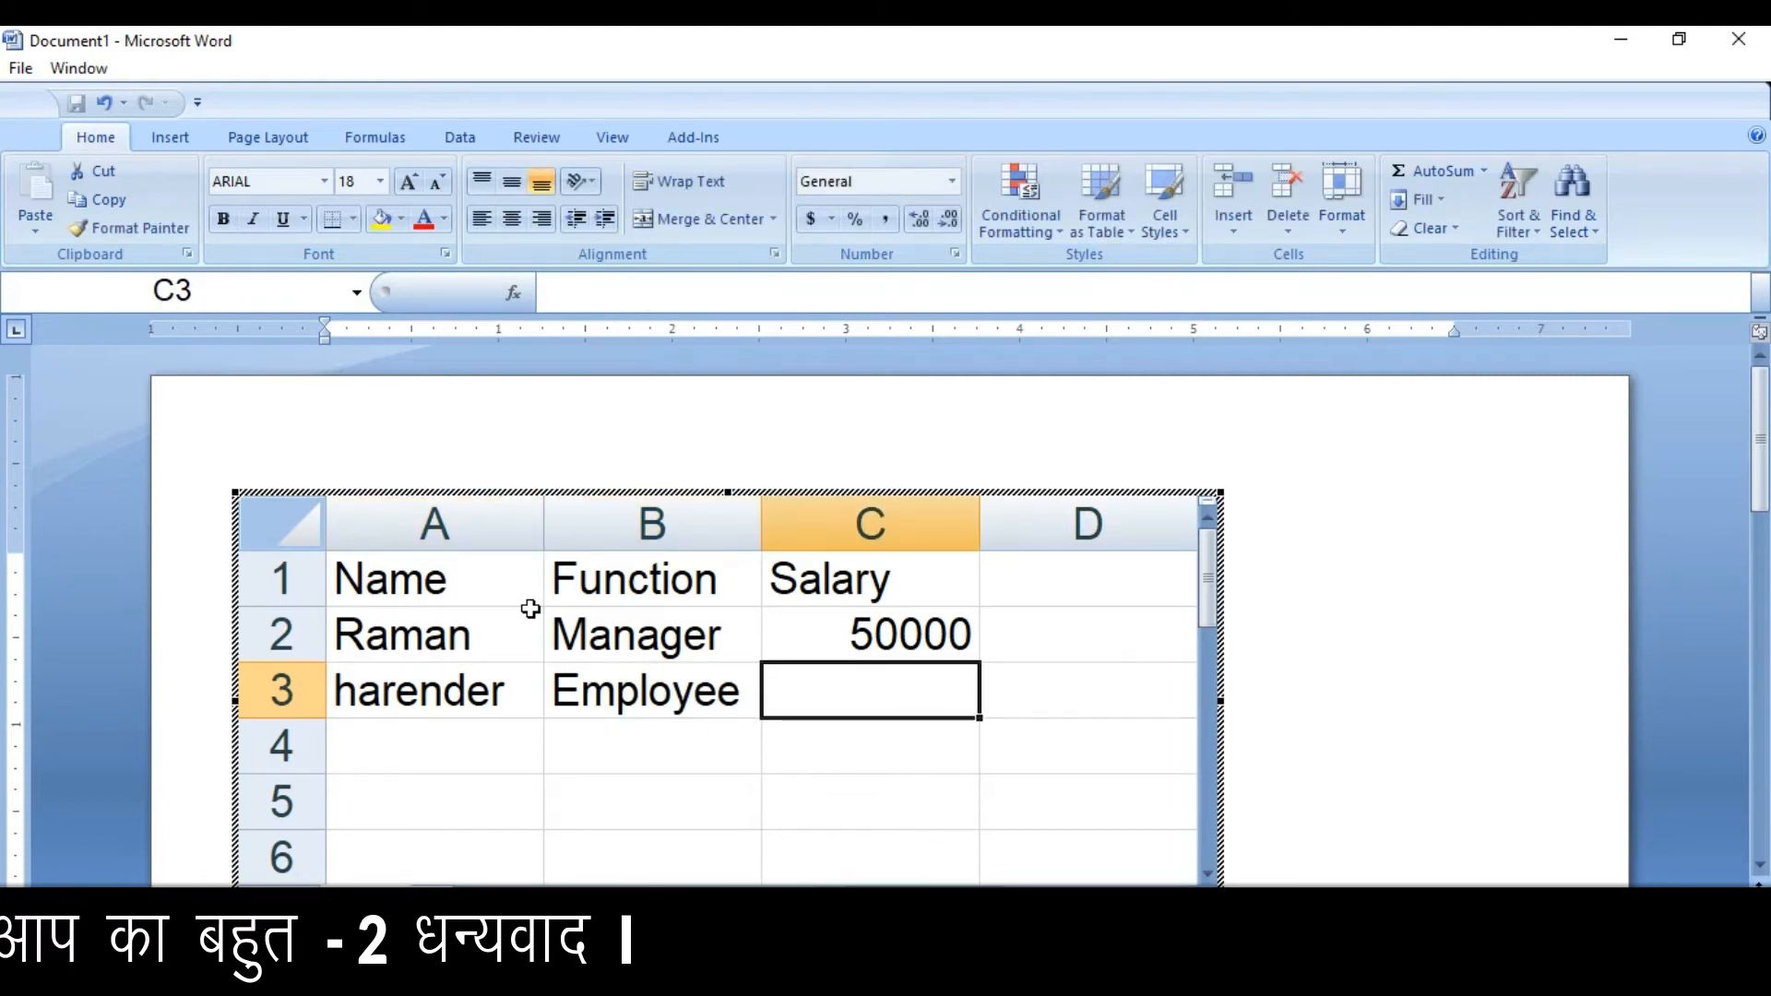
type("25000")
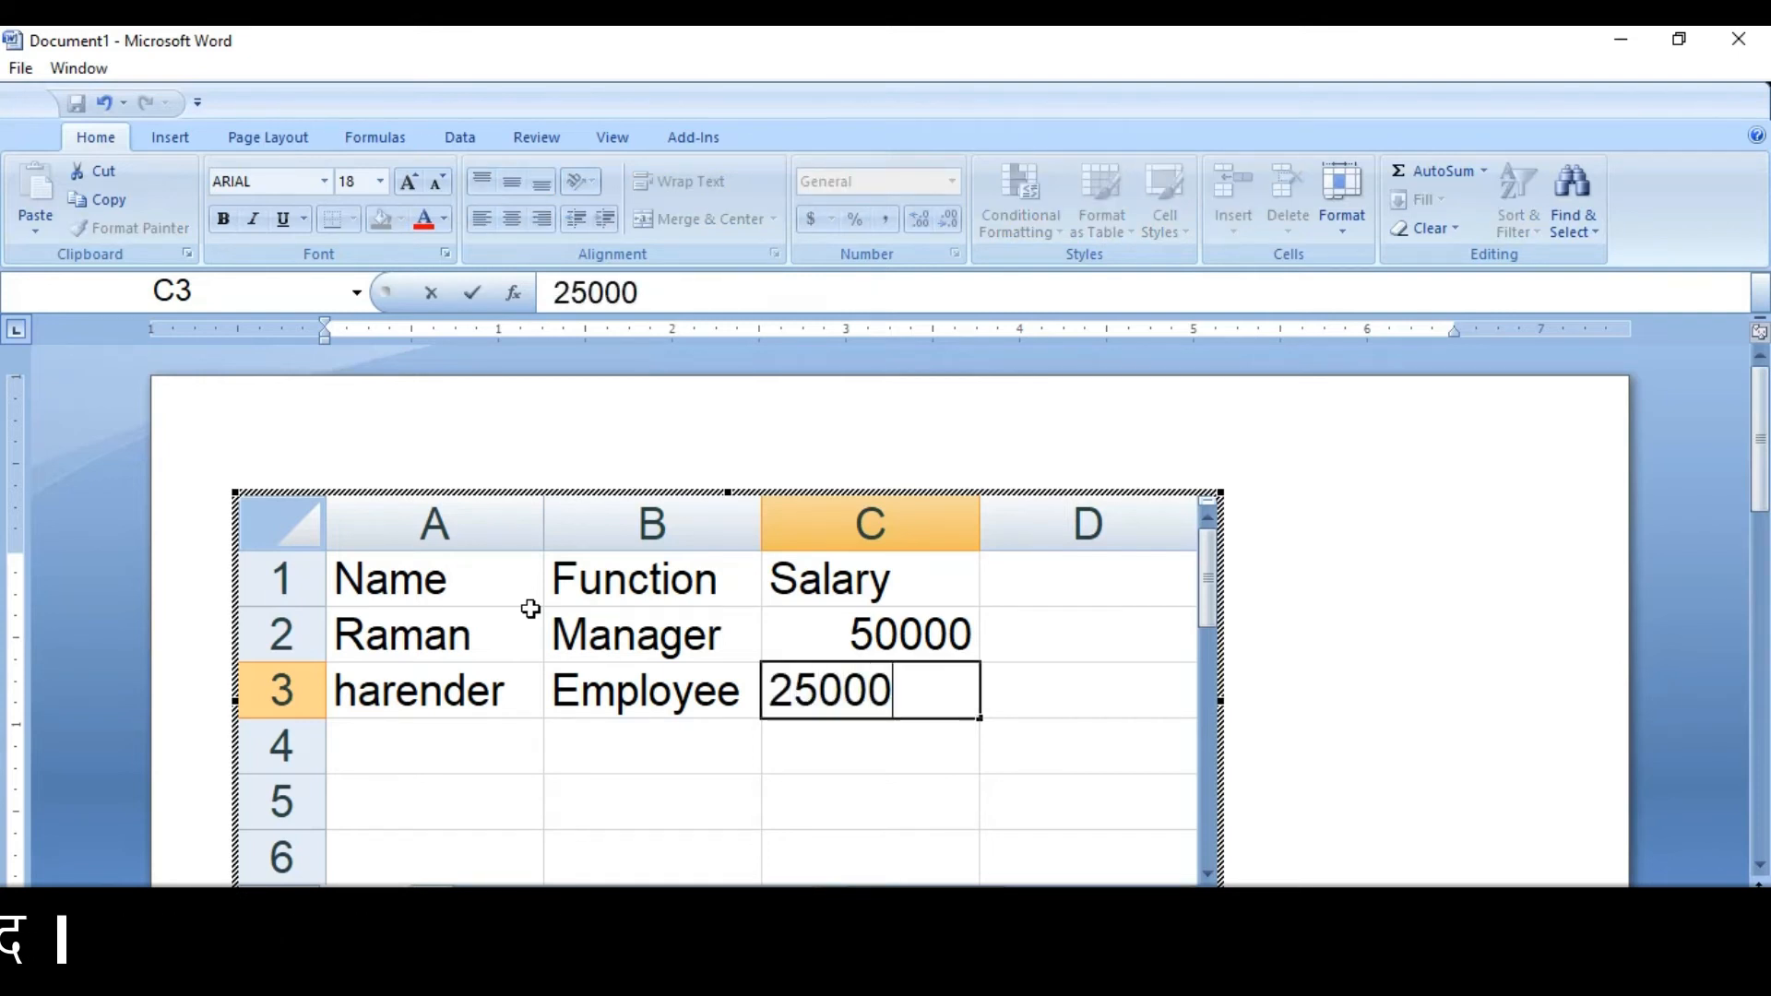
key("Return")
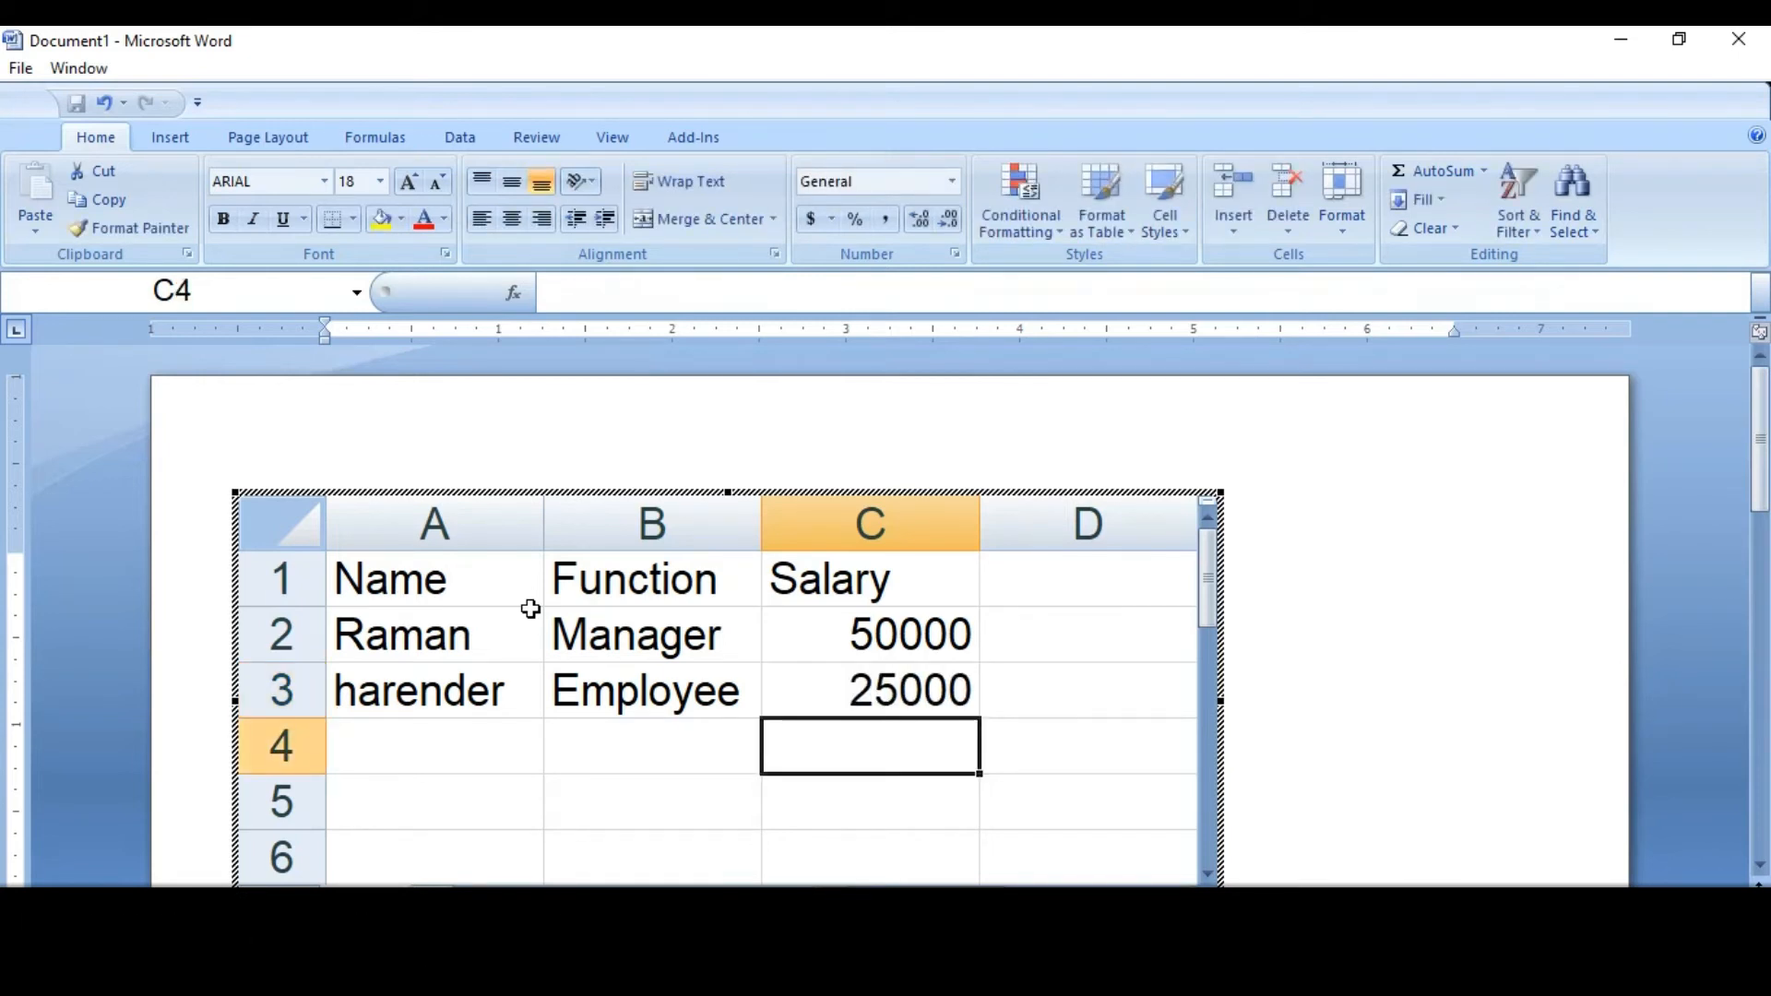
Leave spreadsheet editing and shrink the embedded spreadsheet on the page to about 4.7 inches wide.
left_click(1326, 612)
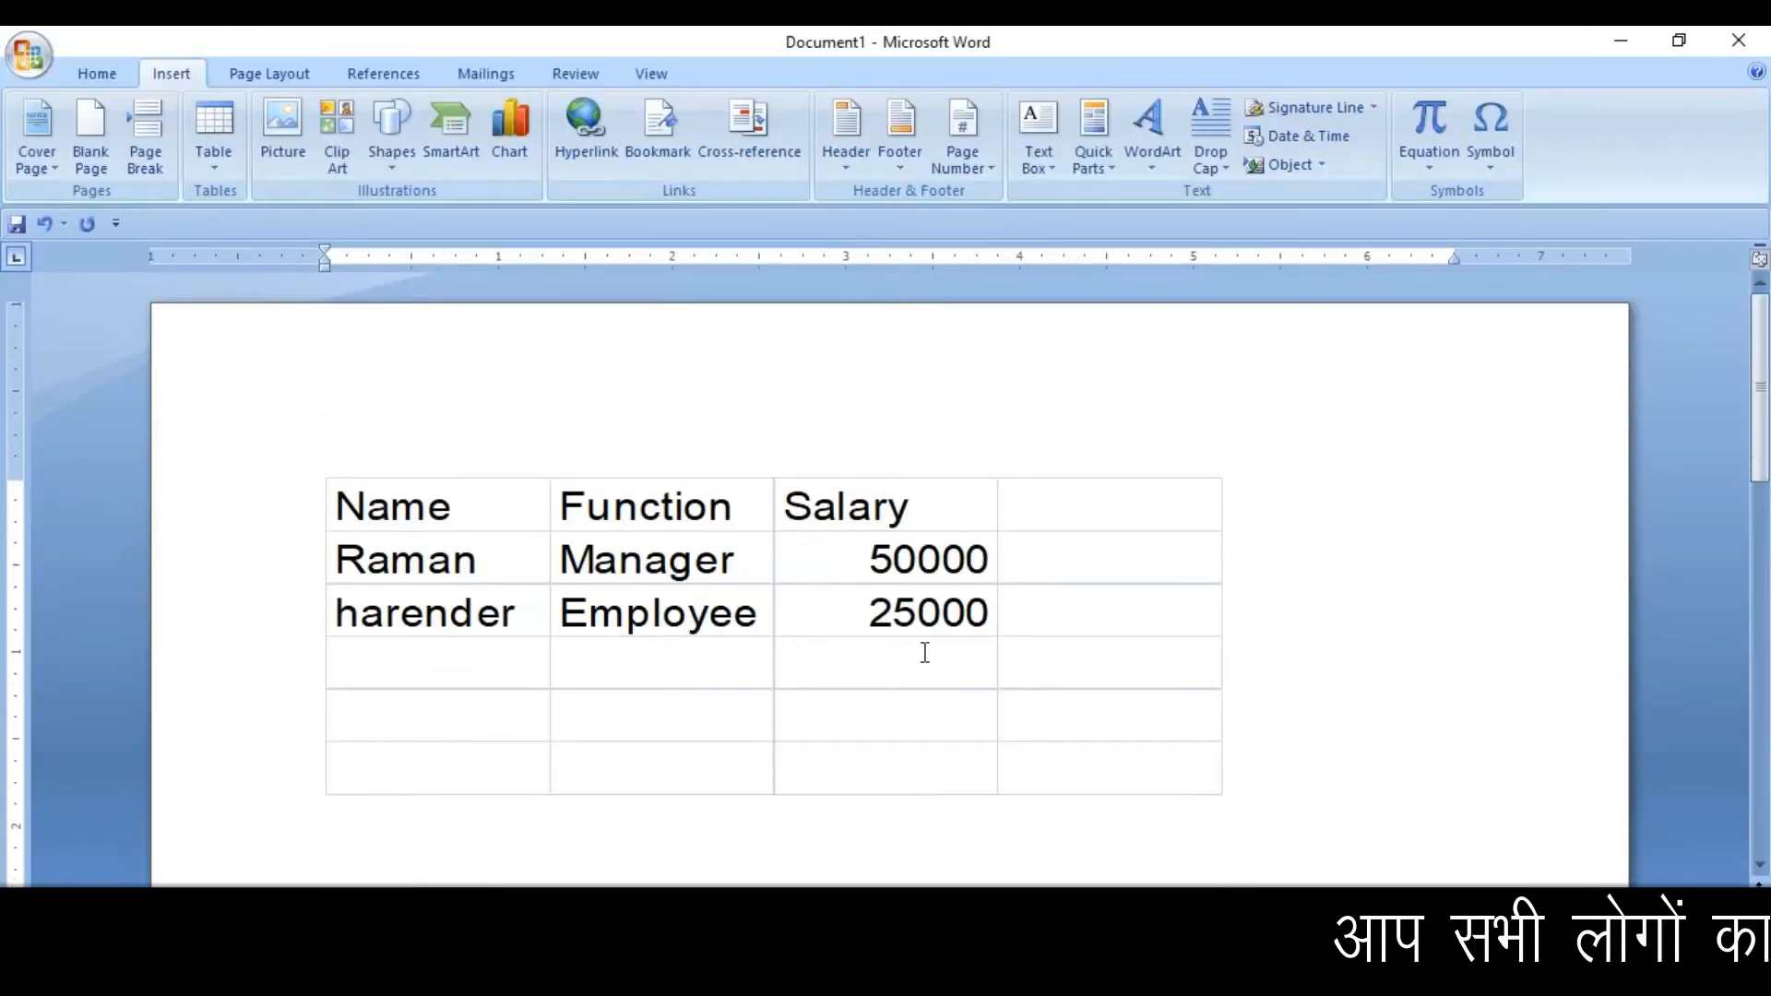
left_click(1010, 630)
left_click_drag(1220, 791, 1151, 673)
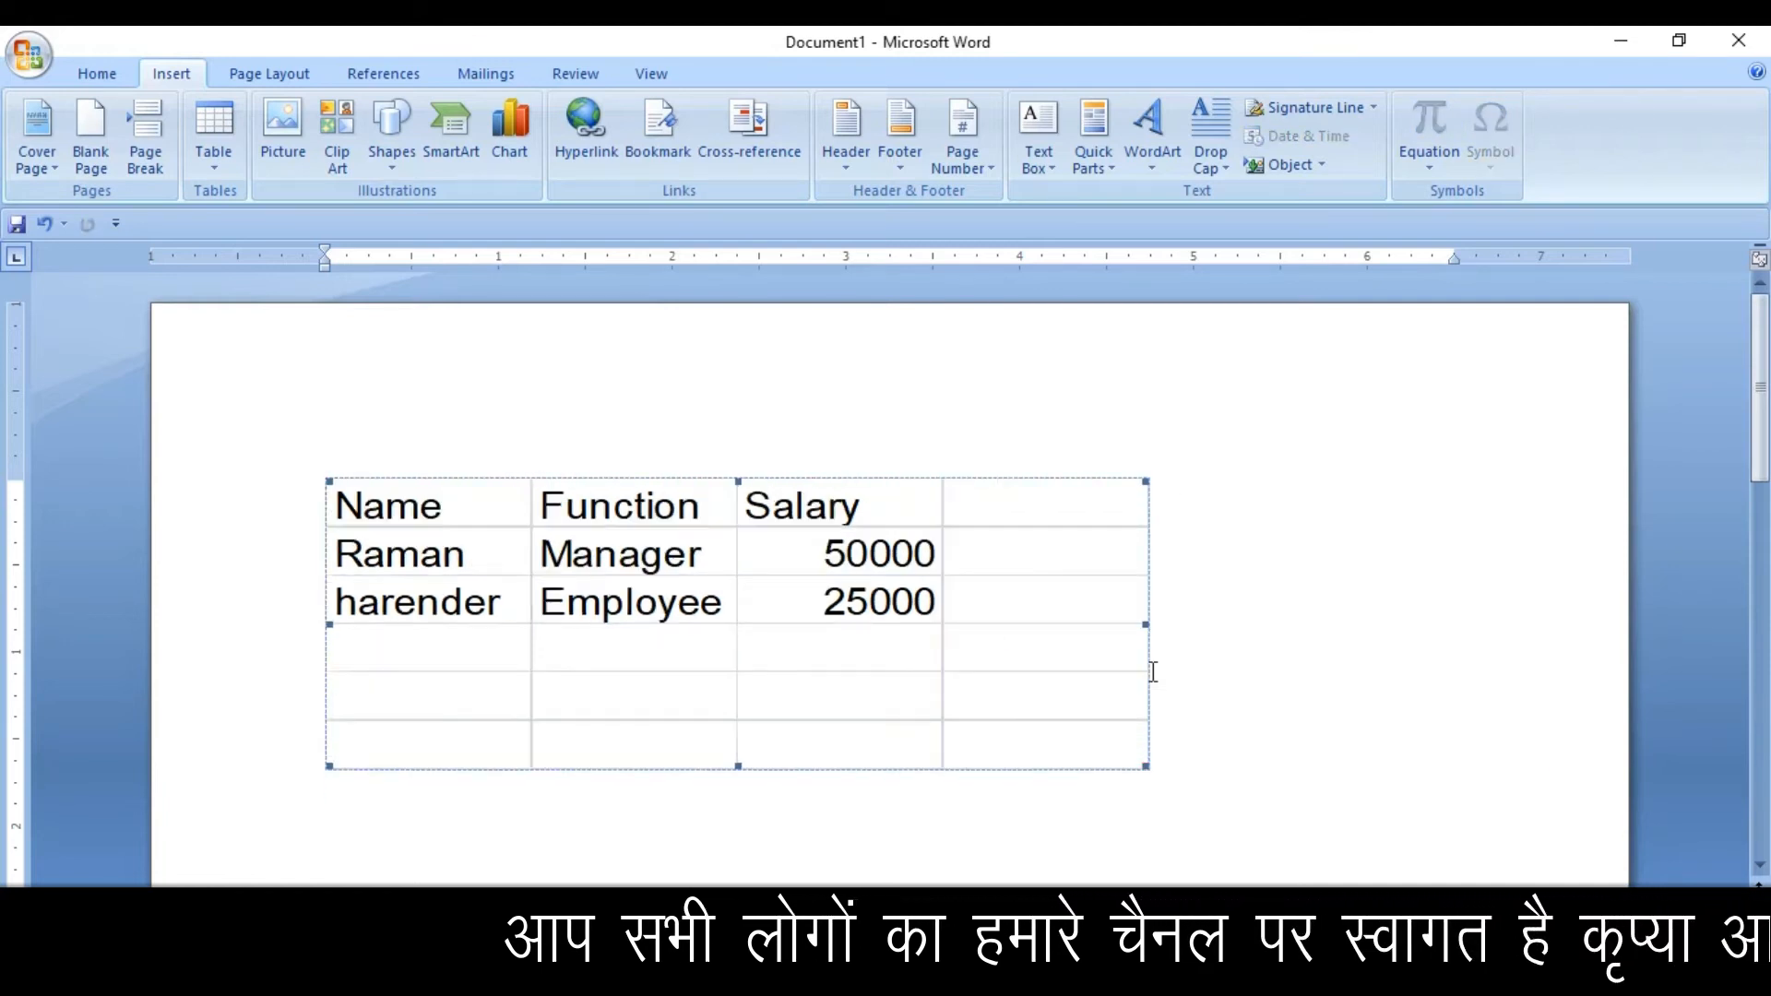
Reopen the embedded spreadsheet, set the salary in cell C3 to 20000, and return to the document.
double_click(930, 565)
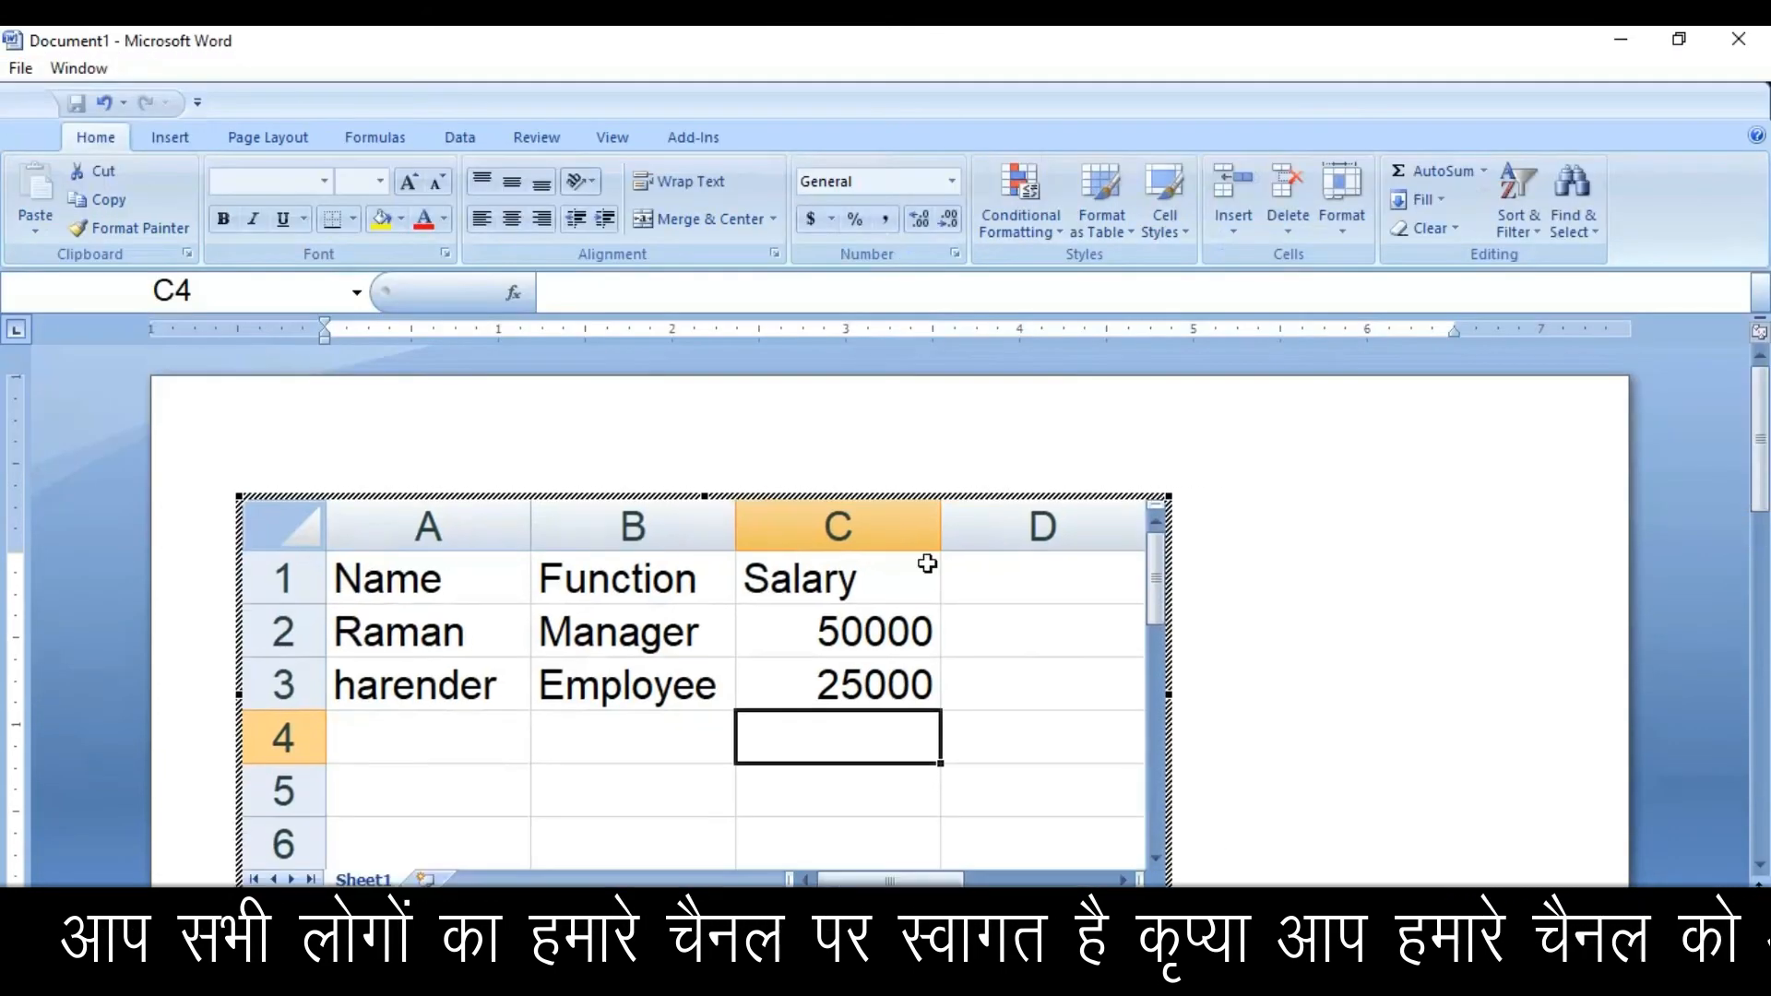
left_click(771, 687)
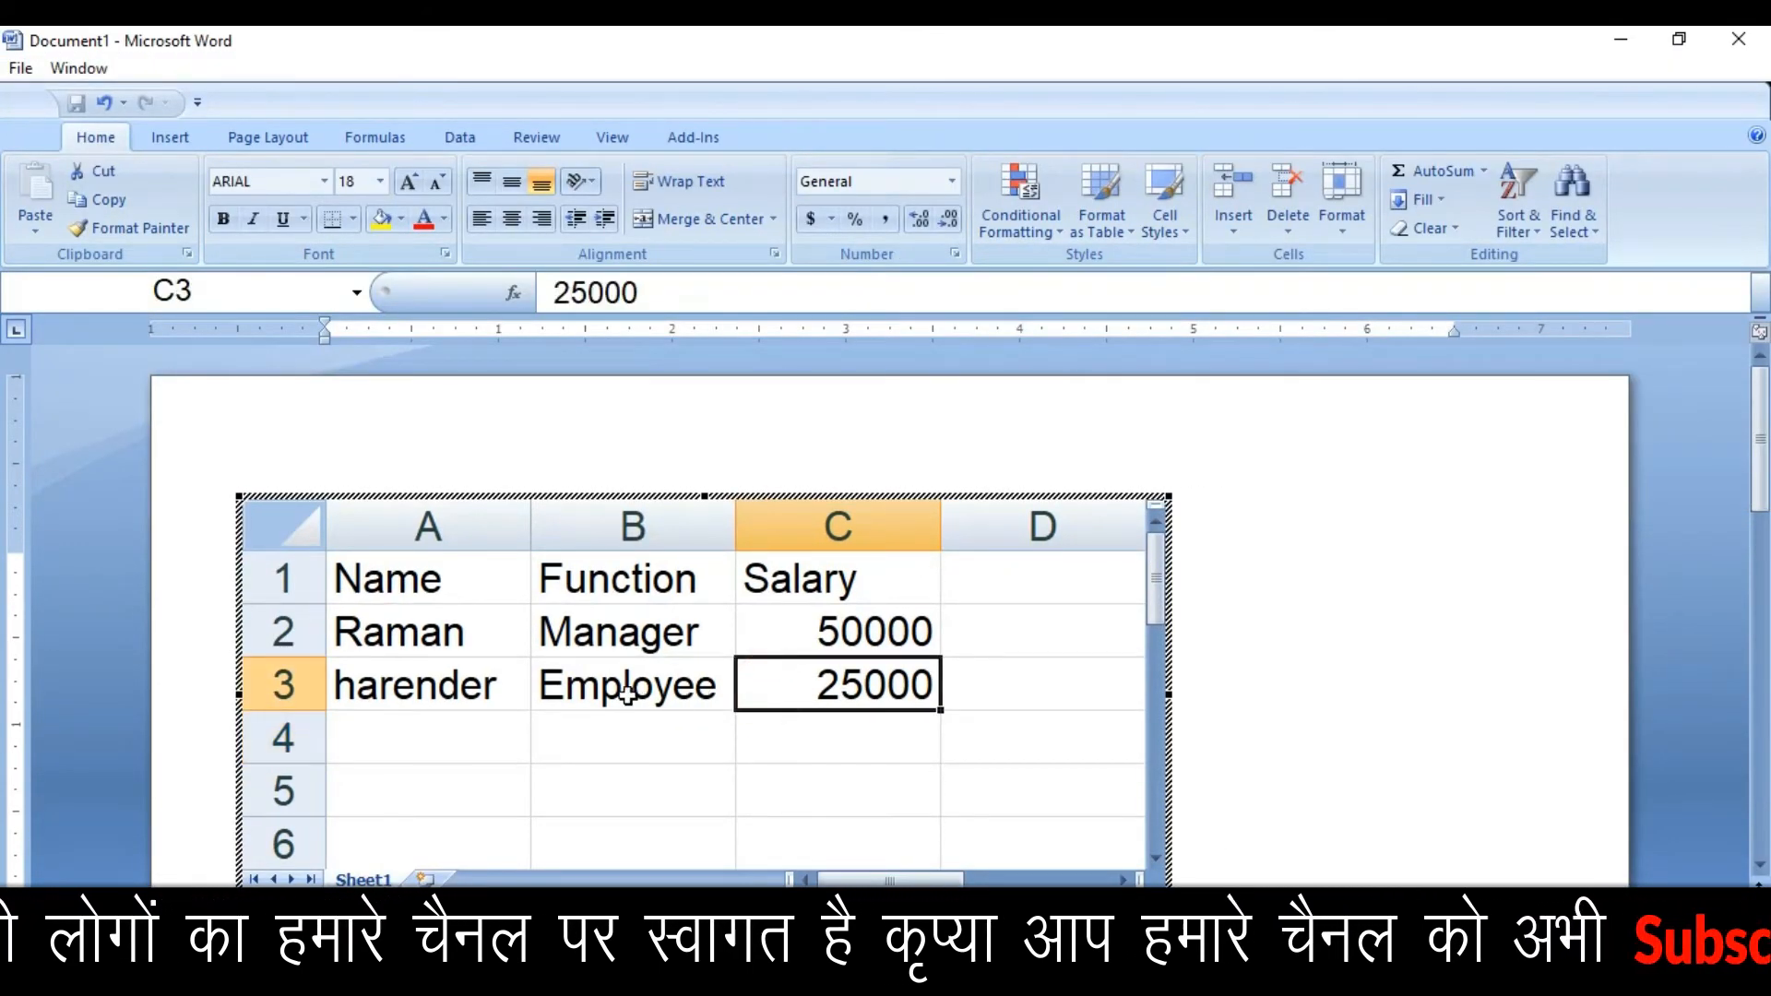
type("20000")
key("Return")
left_click(851, 701)
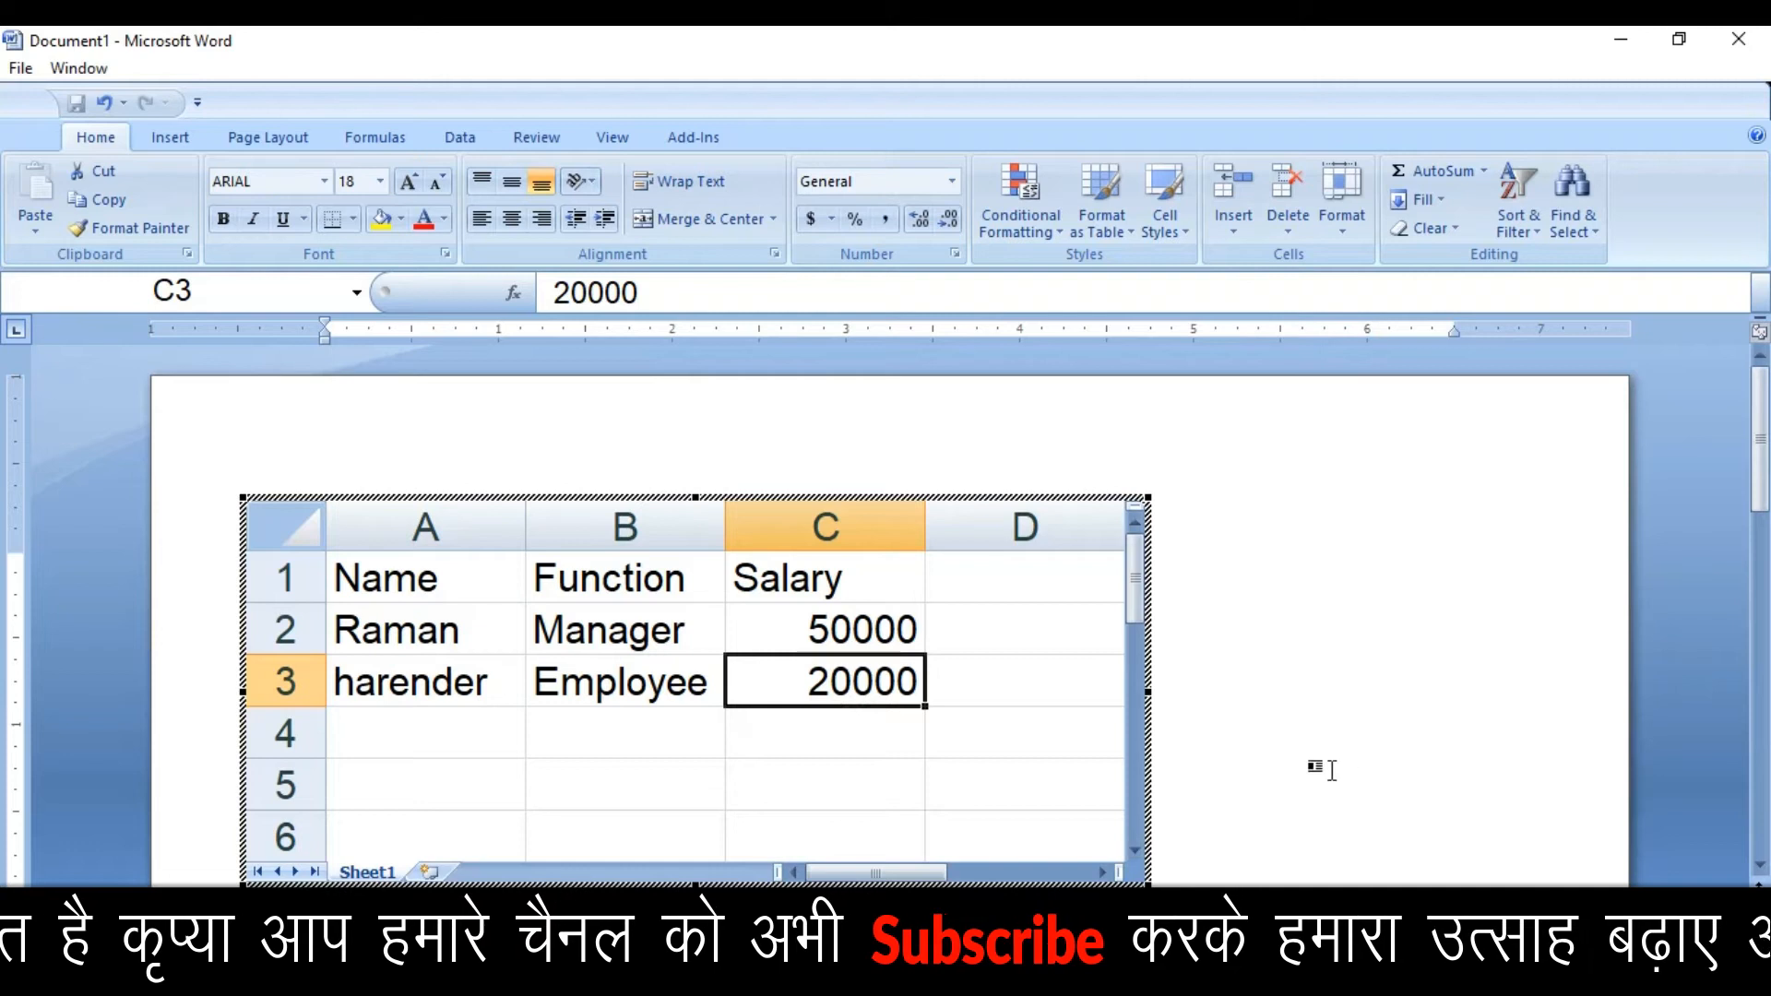
left_click(1289, 756)
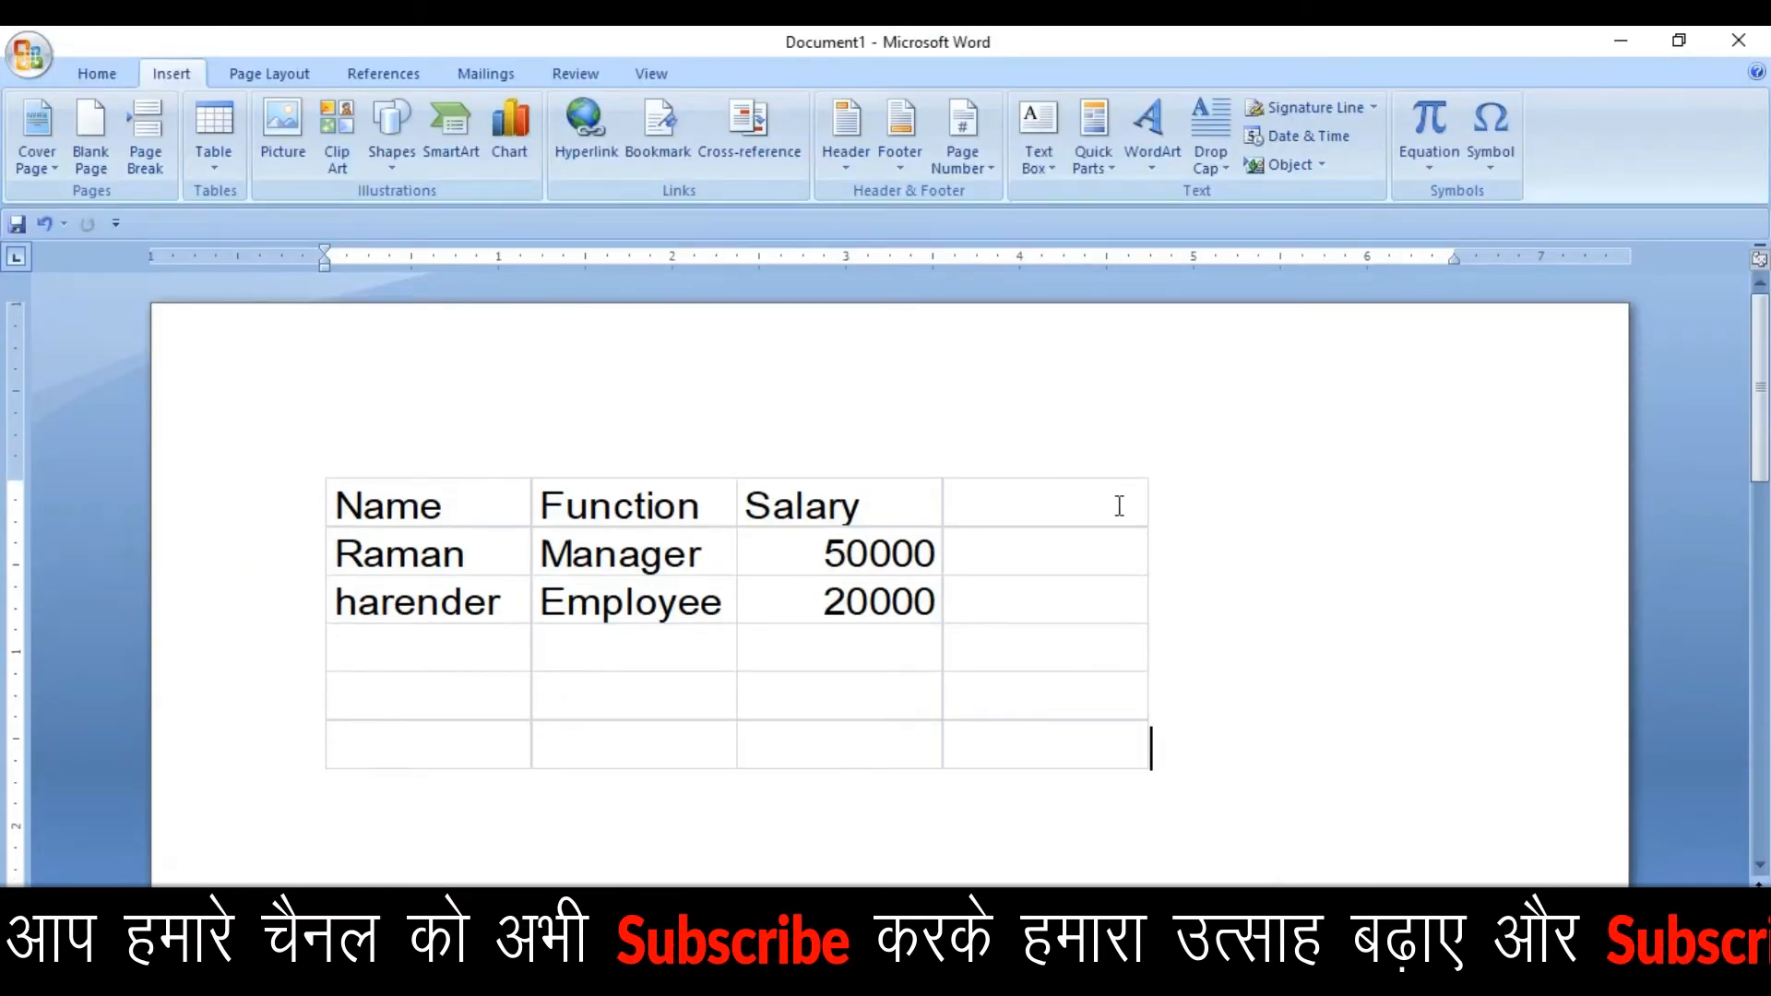
Undo the embedded spreadsheet's changes and its insertion until the page is blank.
left_click(1020, 527)
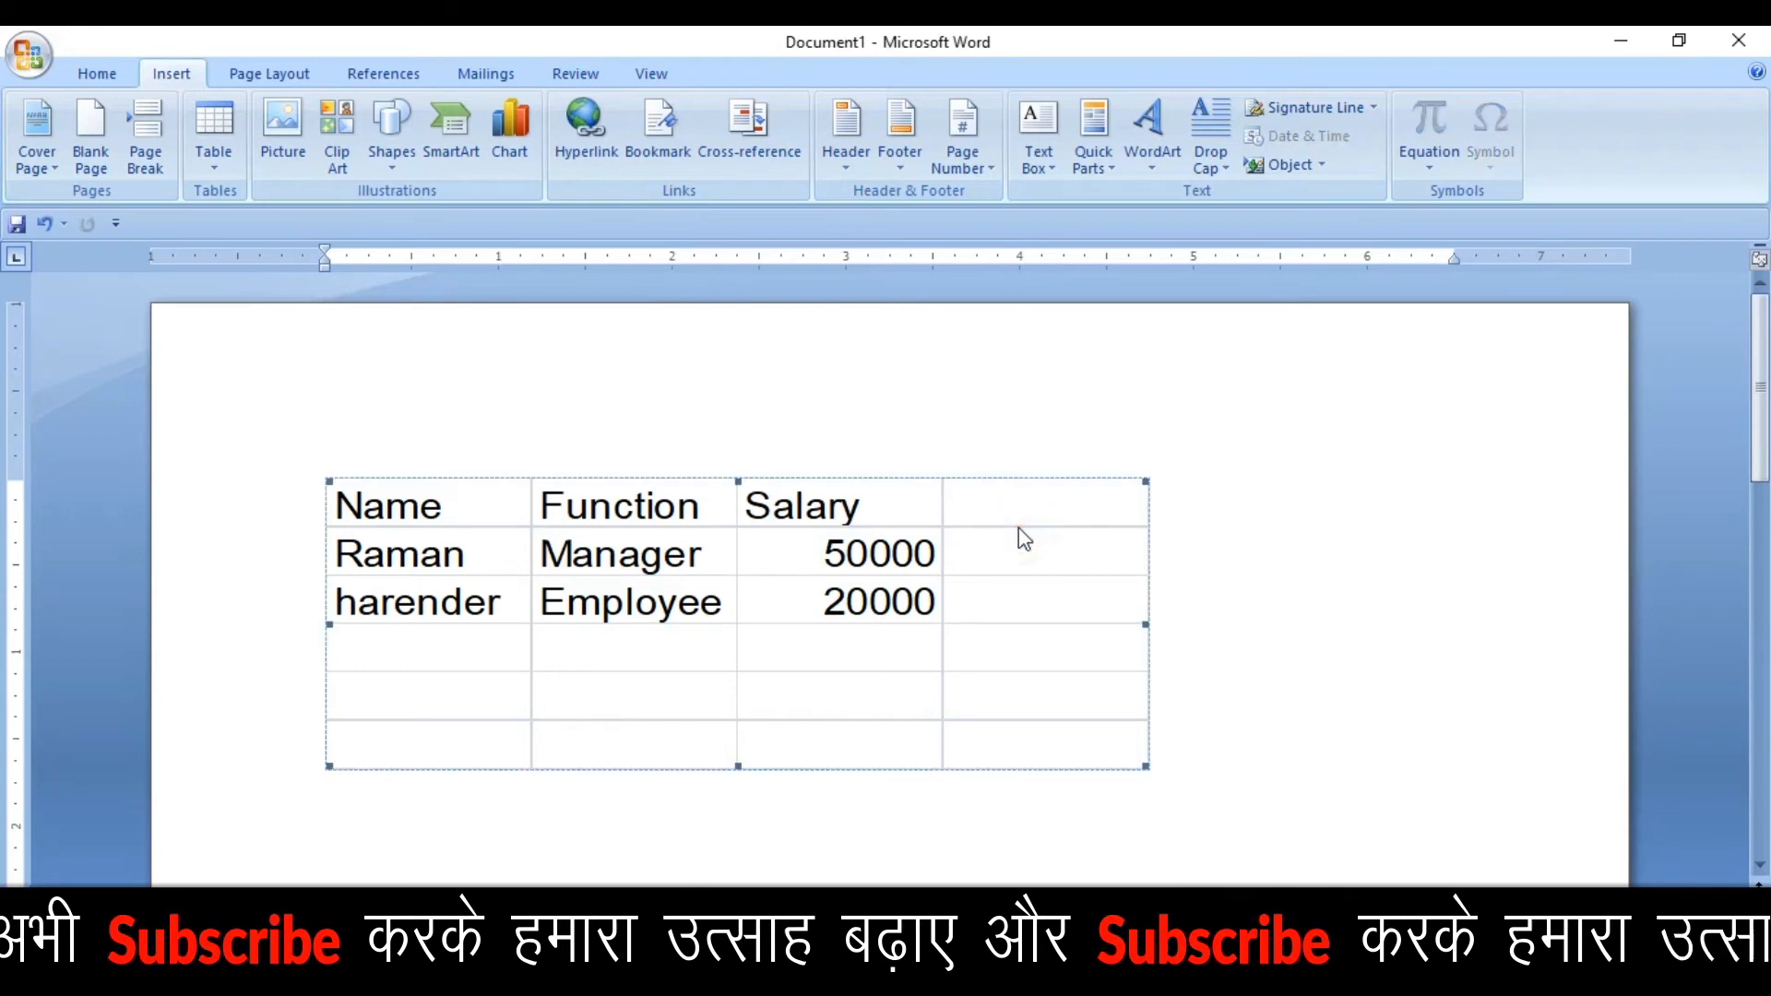
key("ctrl+z")
key("ctrl+z")
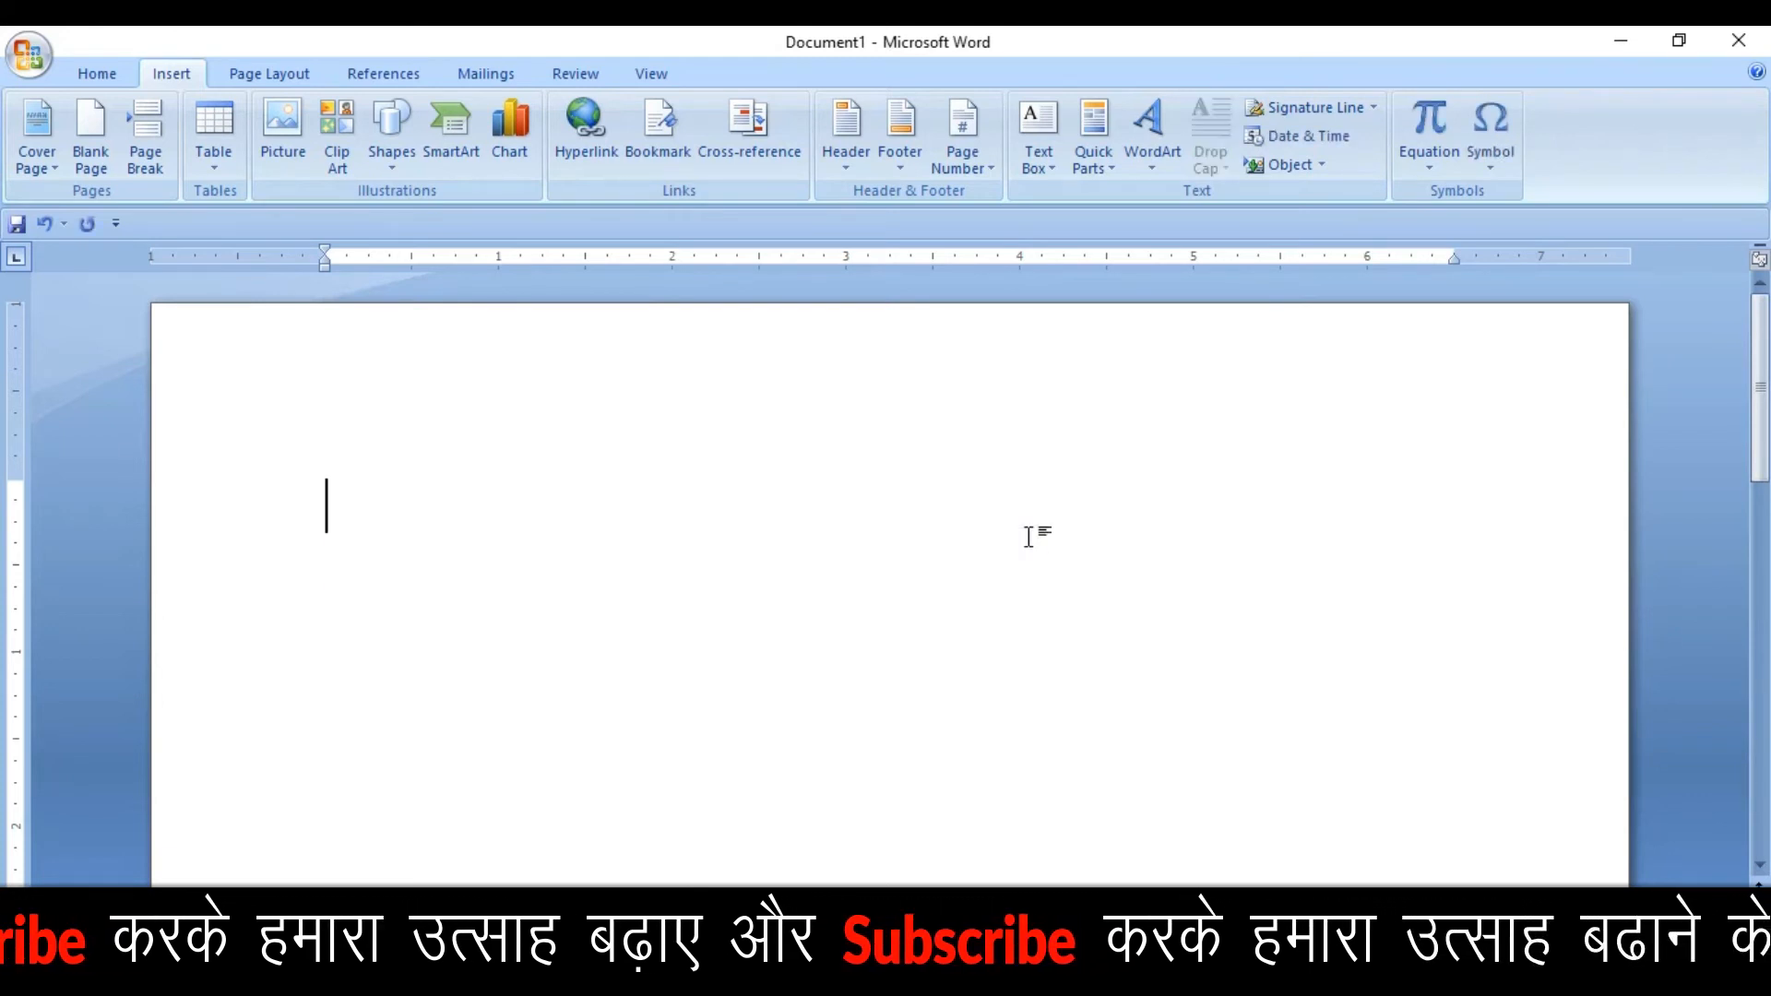
Insert the built-in Calendar 2 quick table at the start of the blank page.
left_click(201, 155)
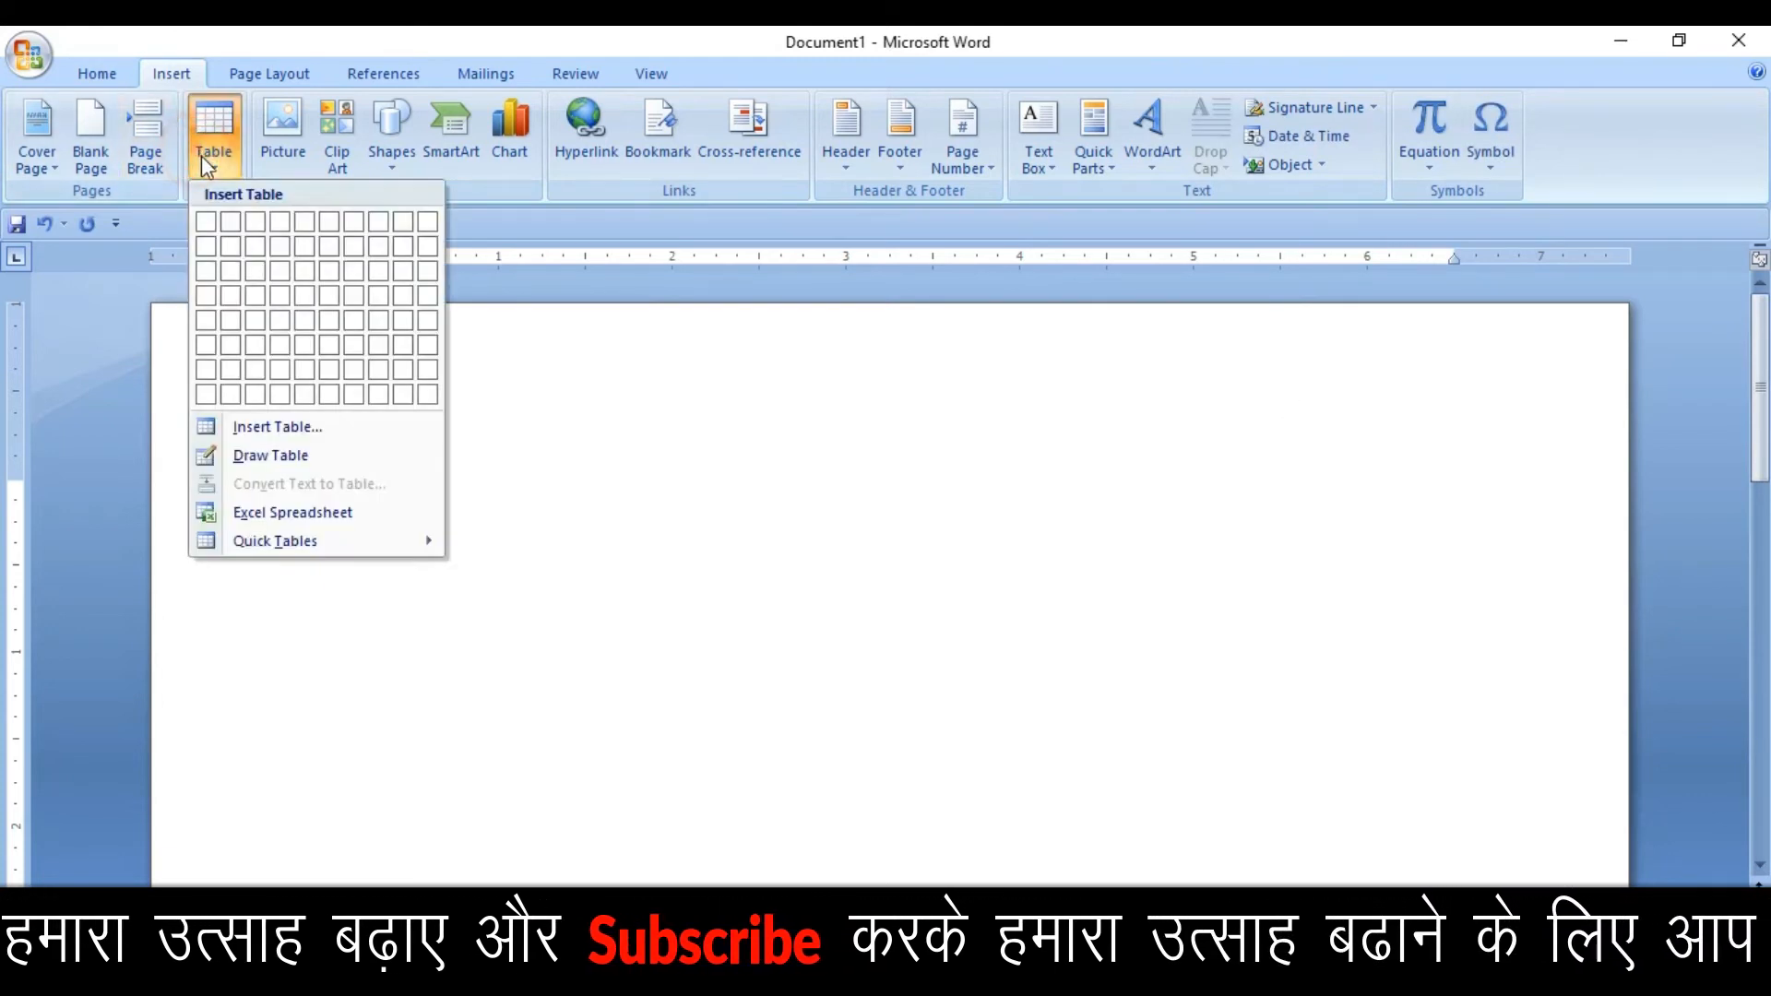
left_click(390, 547)
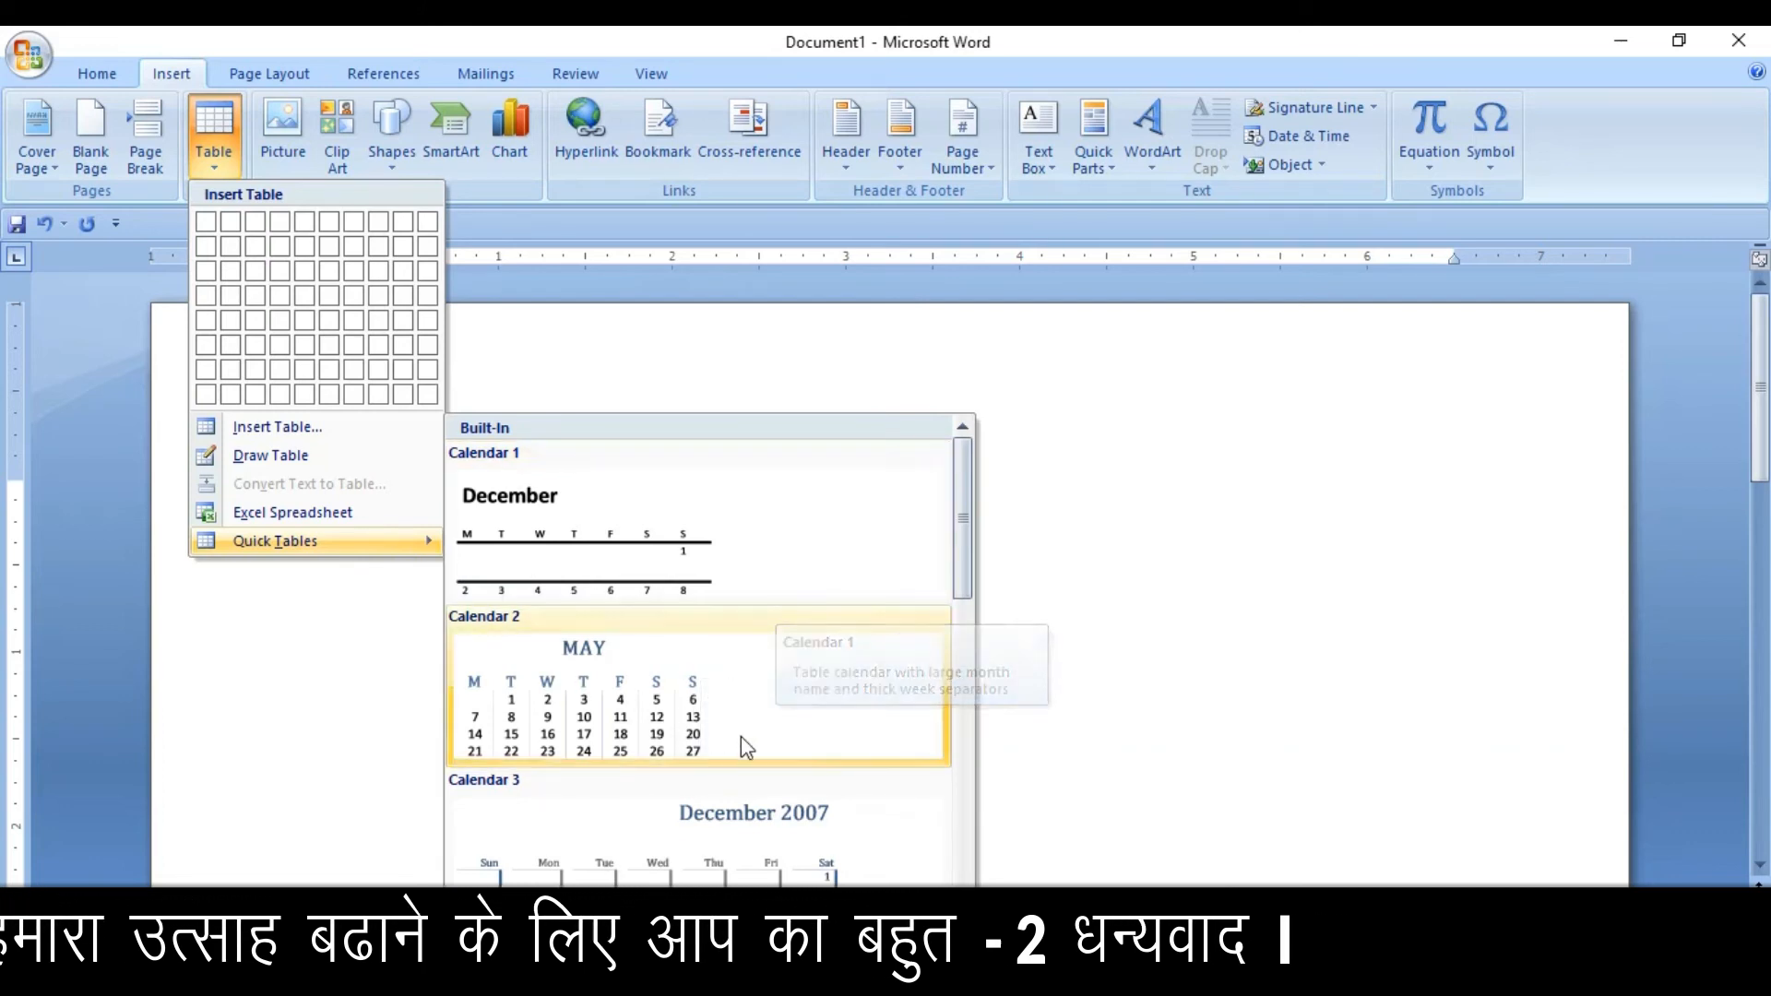
left_click(713, 710)
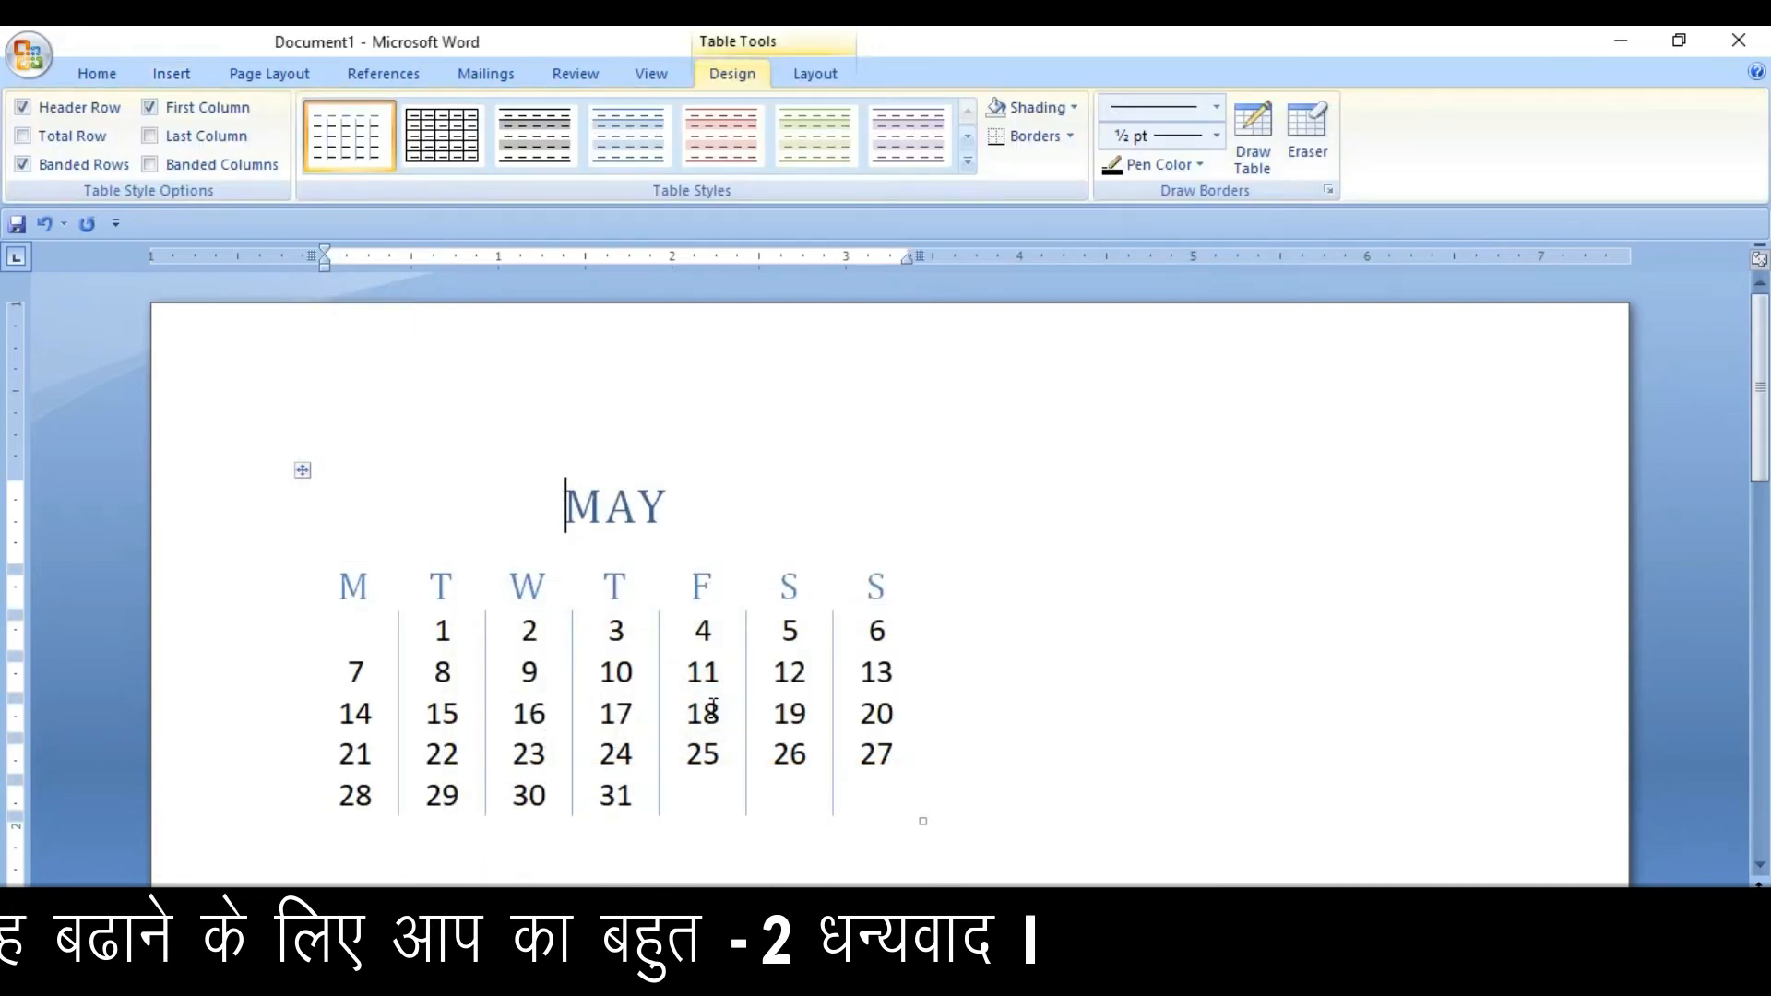
Extend the calendar's title to MAY 2020 and enlarge the table to about 3.8 inches wide.
left_click(668, 505)
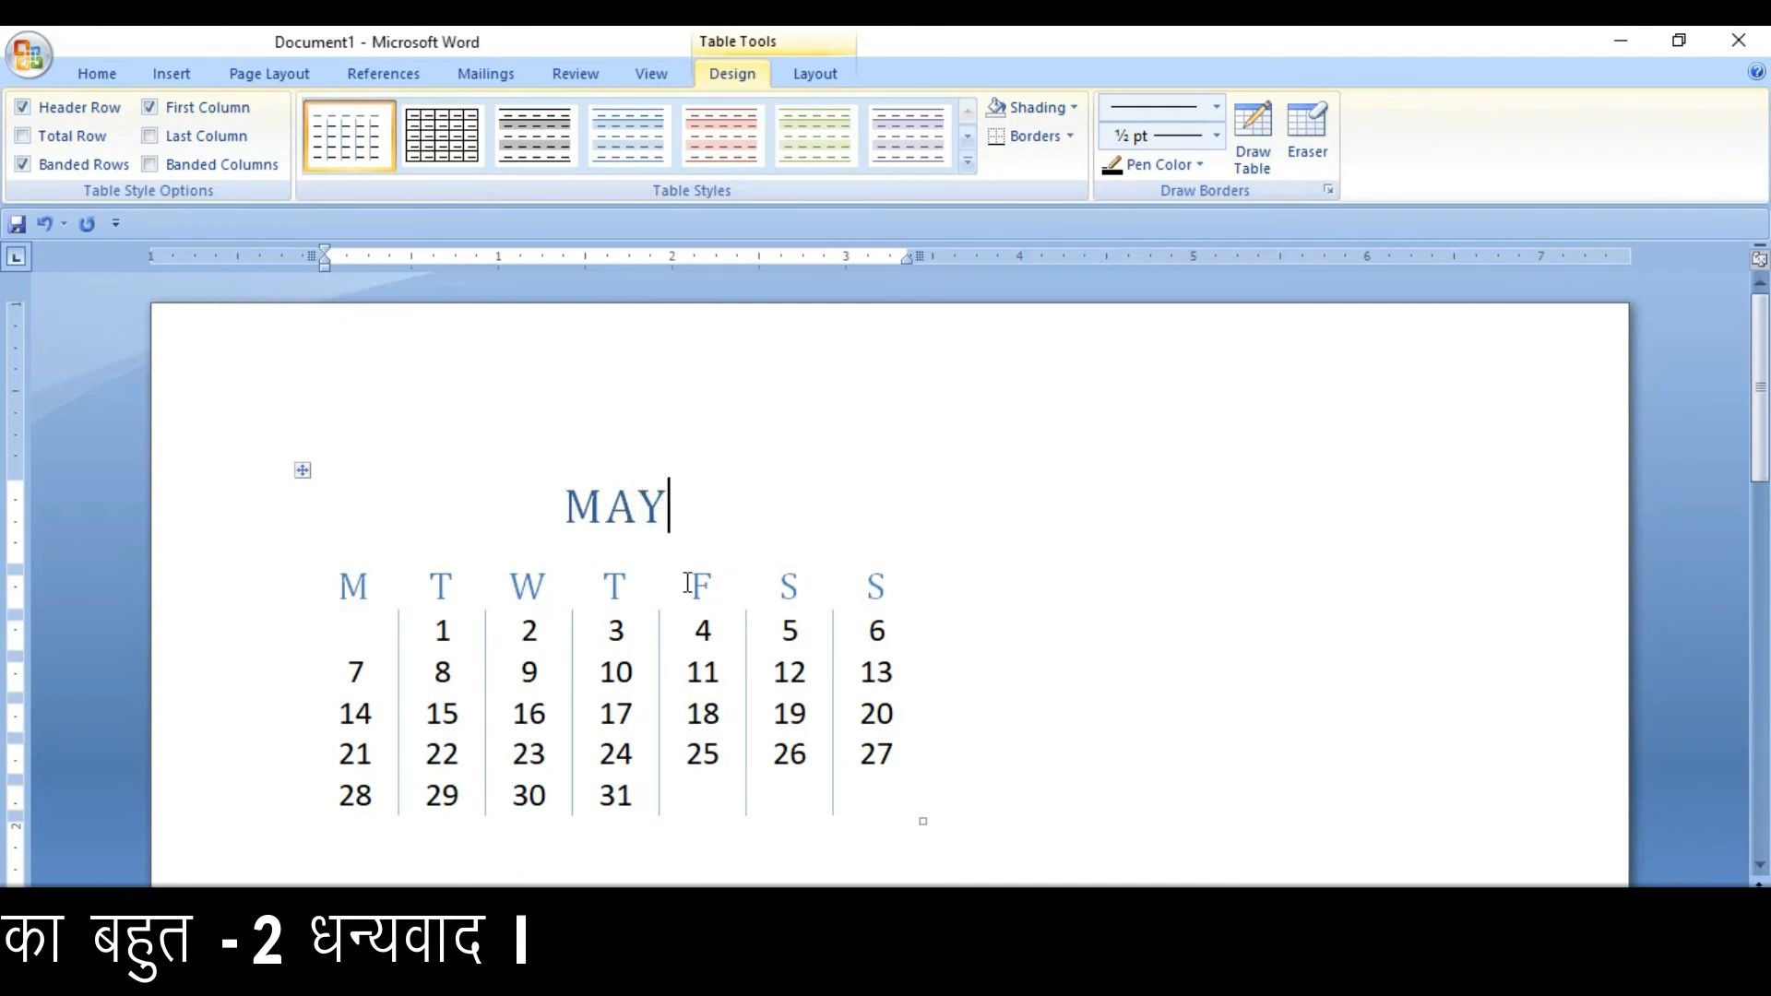
type("2020")
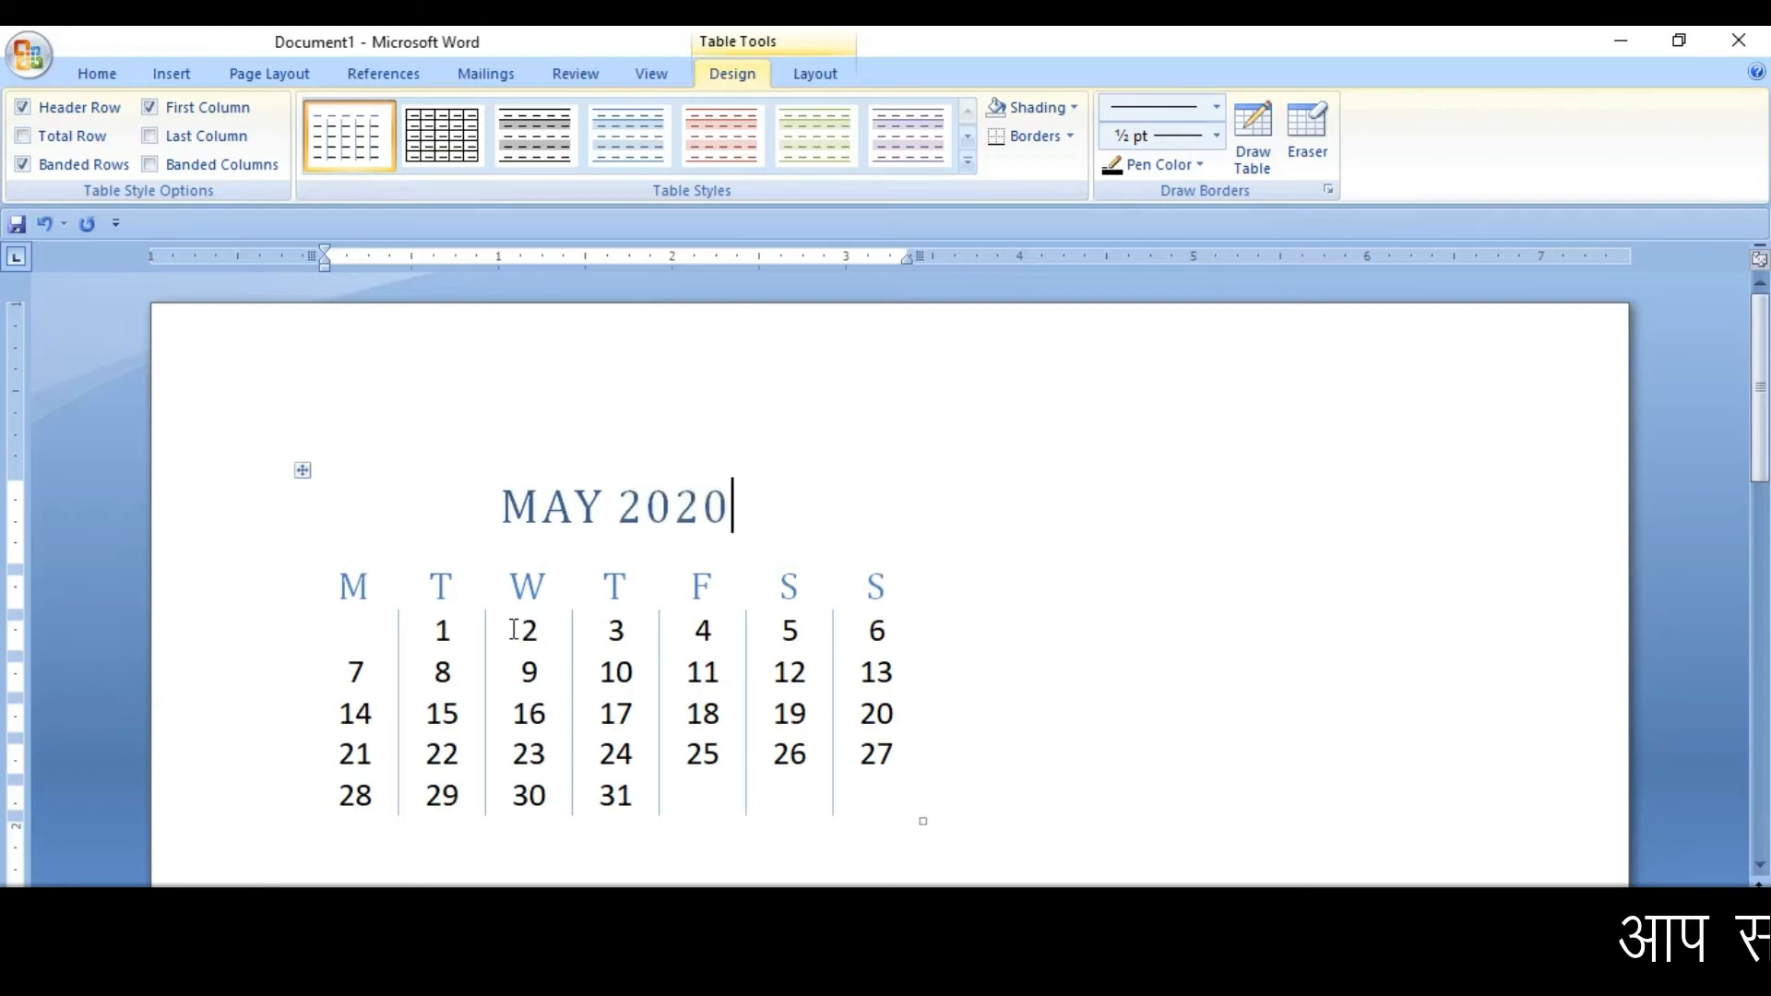
left_click_drag(922, 821, 993, 850)
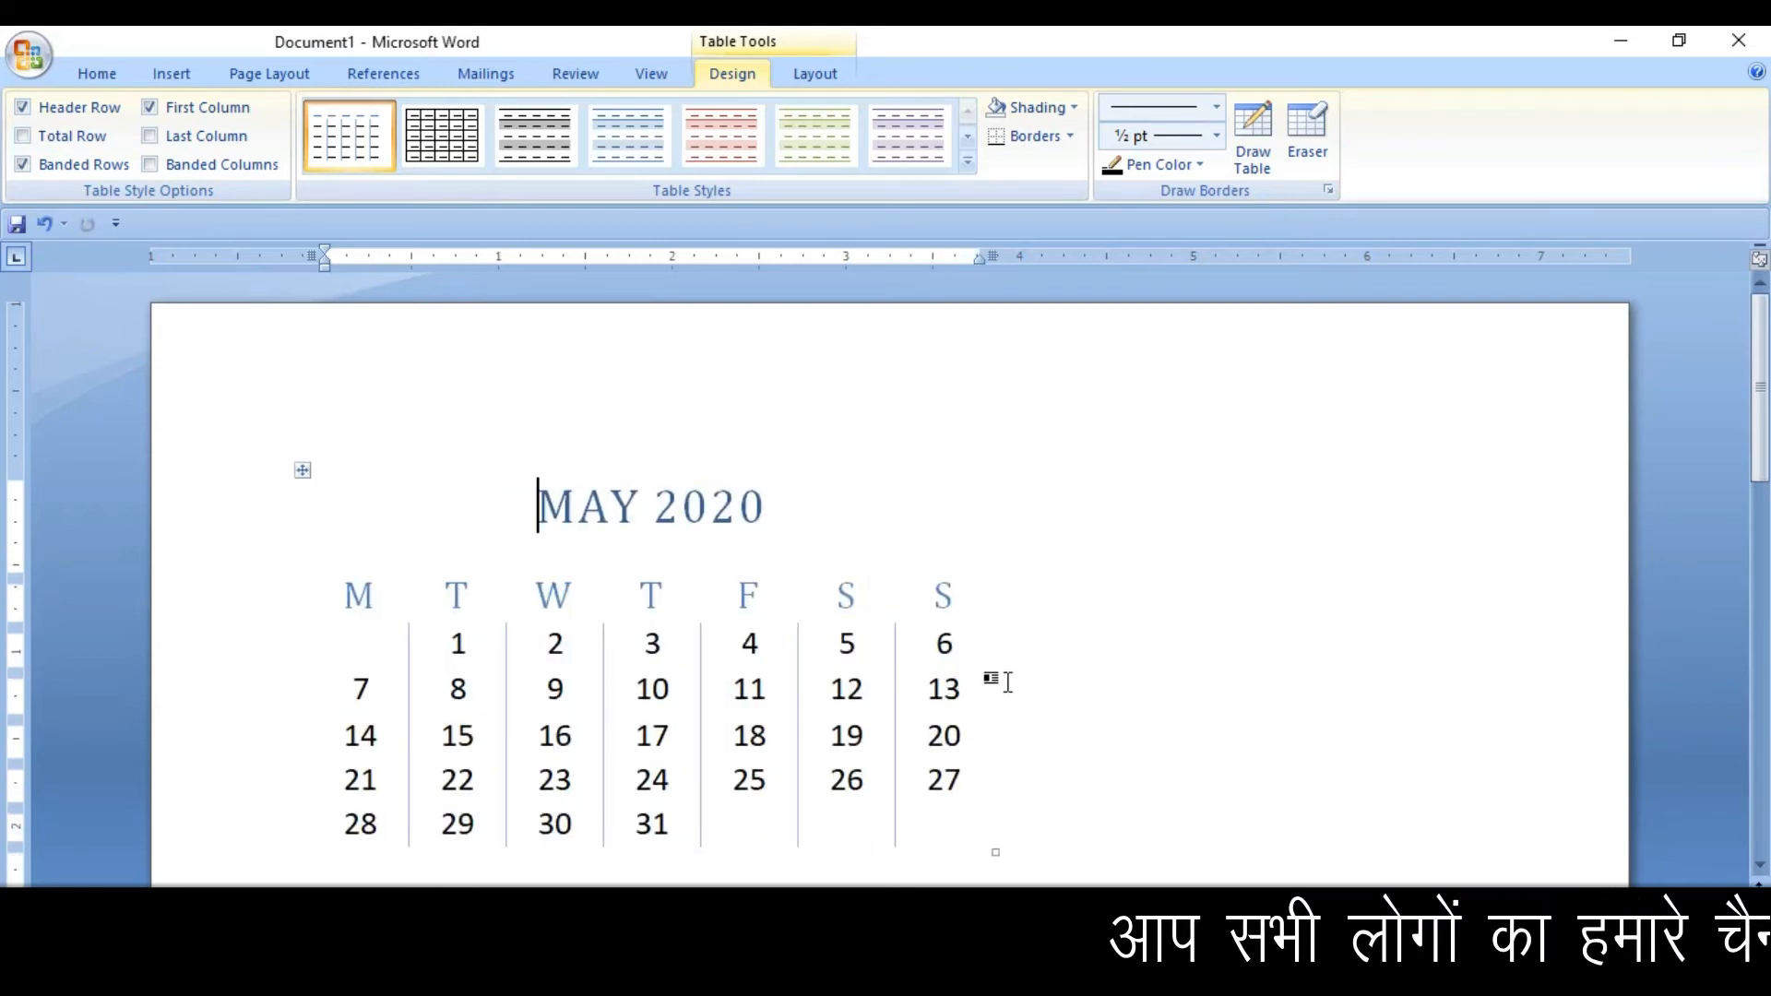
Delete the whole calendar table from the document.
left_click(1022, 557)
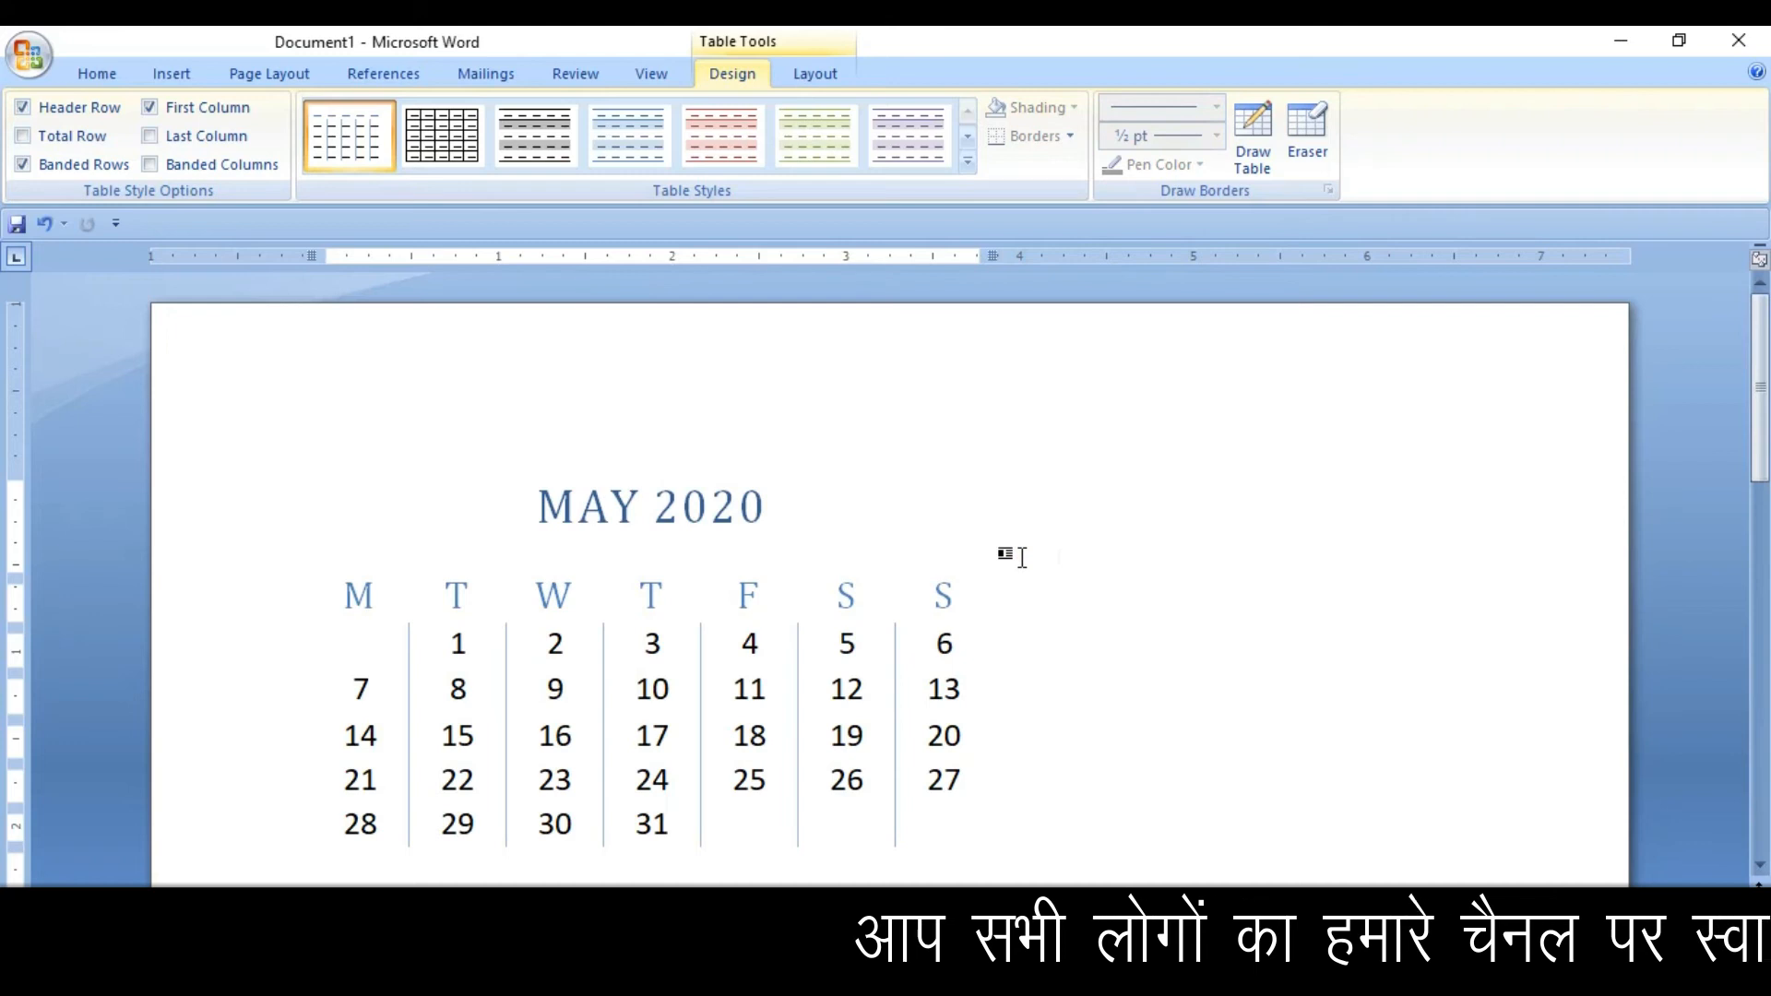
key("ctrl+a")
key("Delete")
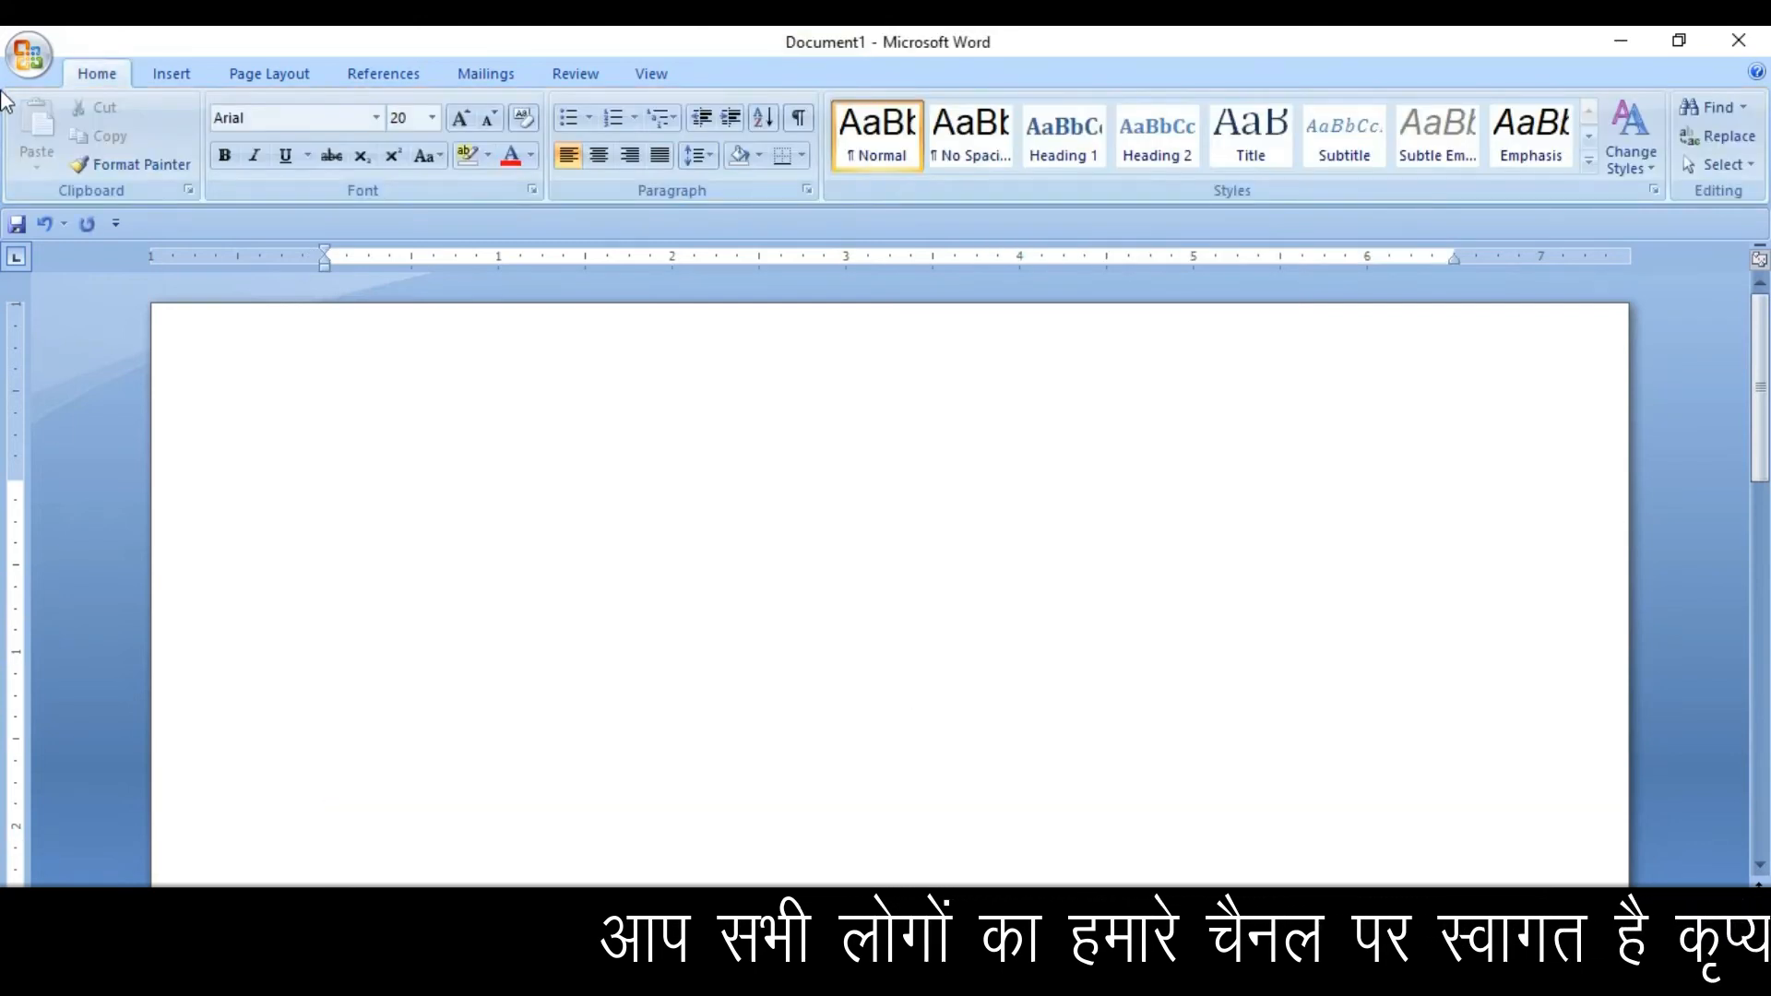
left_click(170, 73)
left_click(215, 139)
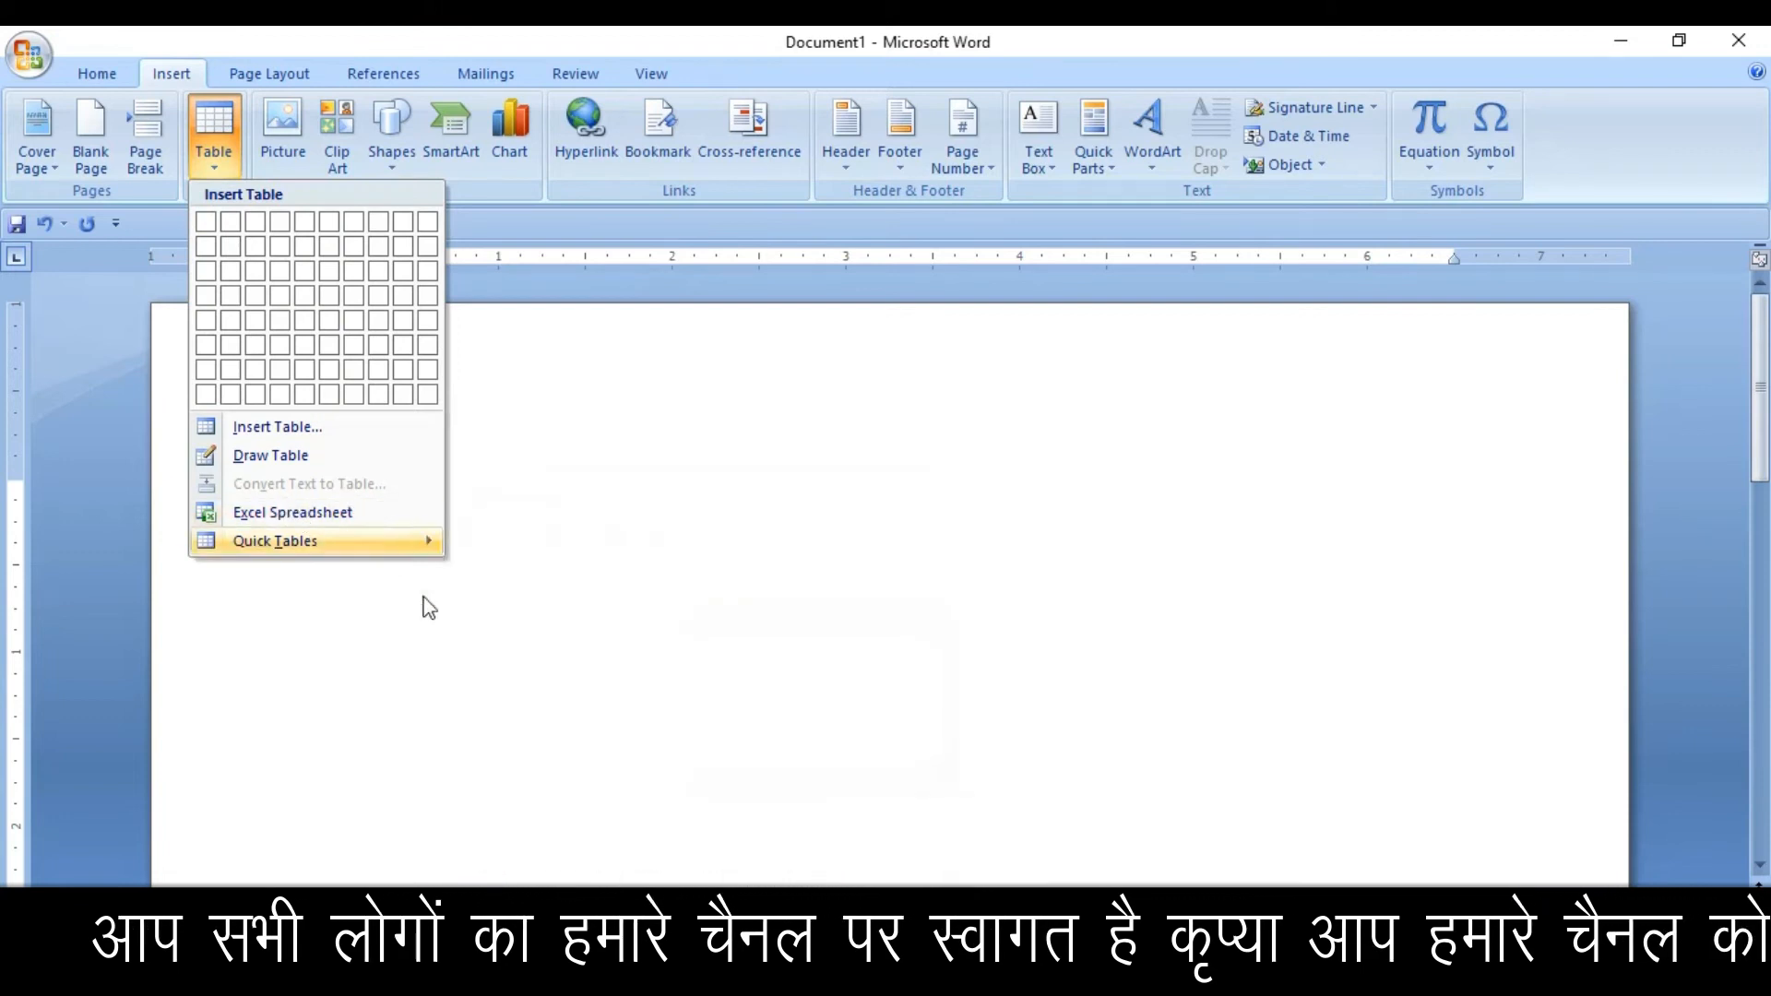
left_click(490, 637)
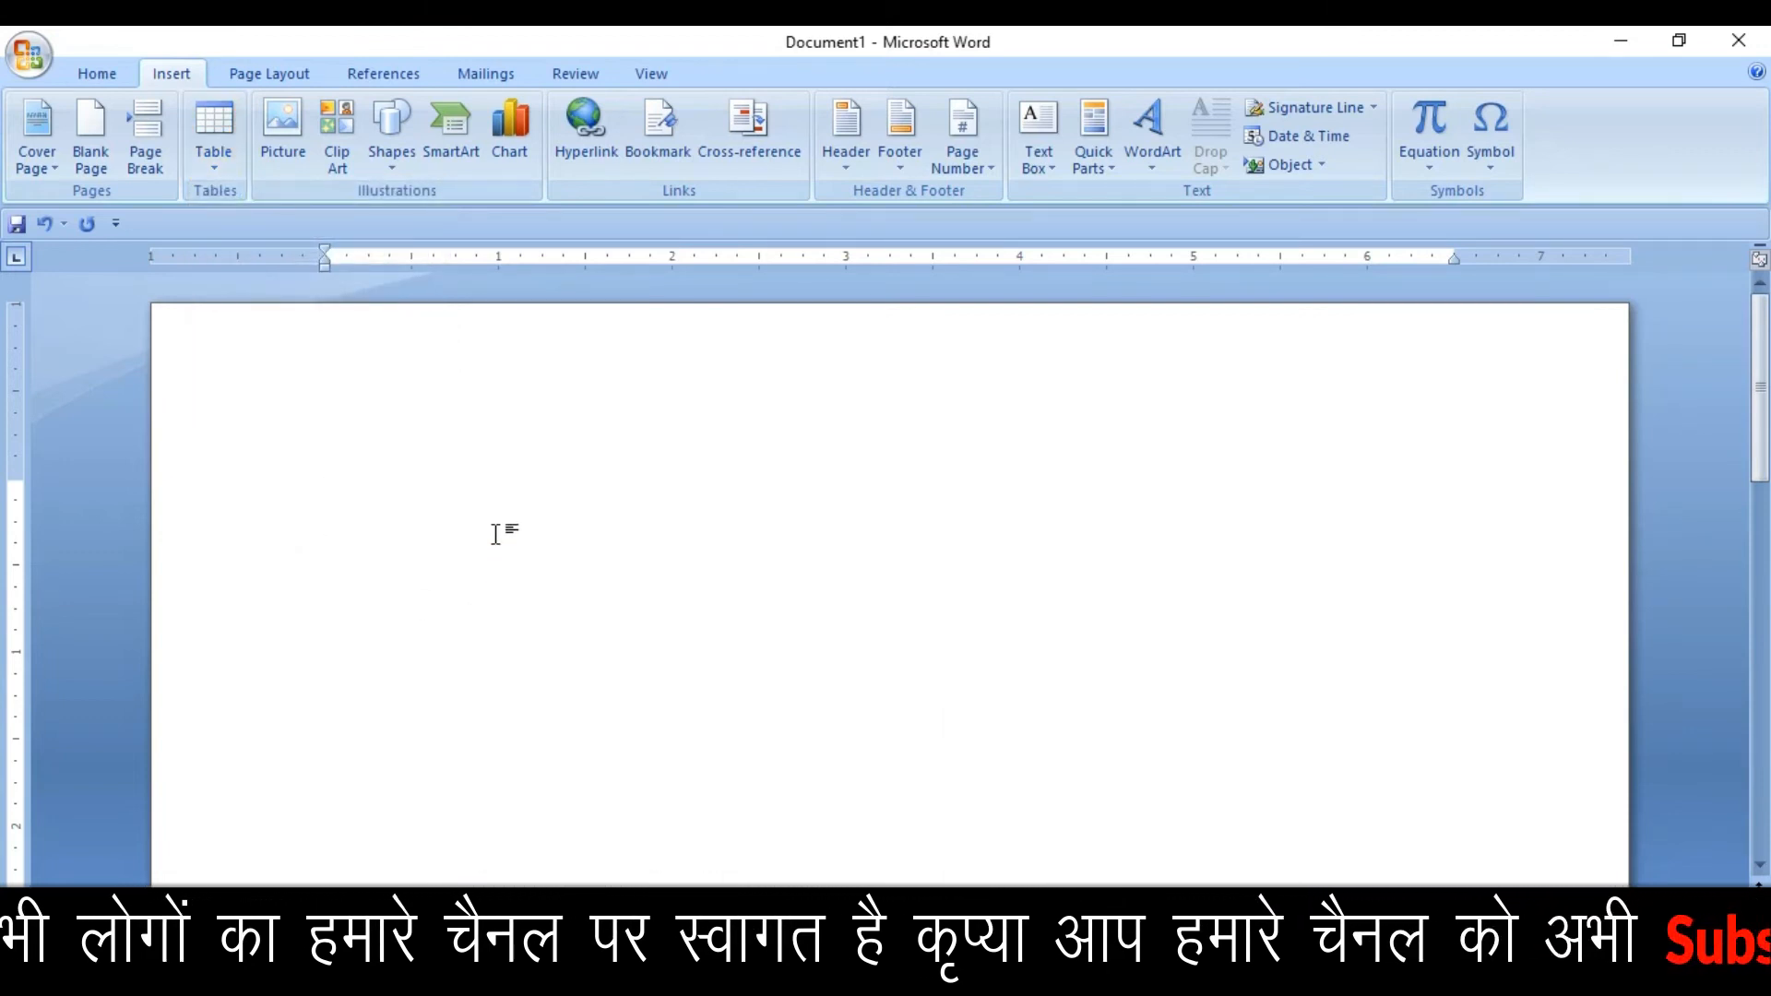
Write the comma-separated heading line "Name,Class,Roll no" at the start of the blank page.
type("Name,")
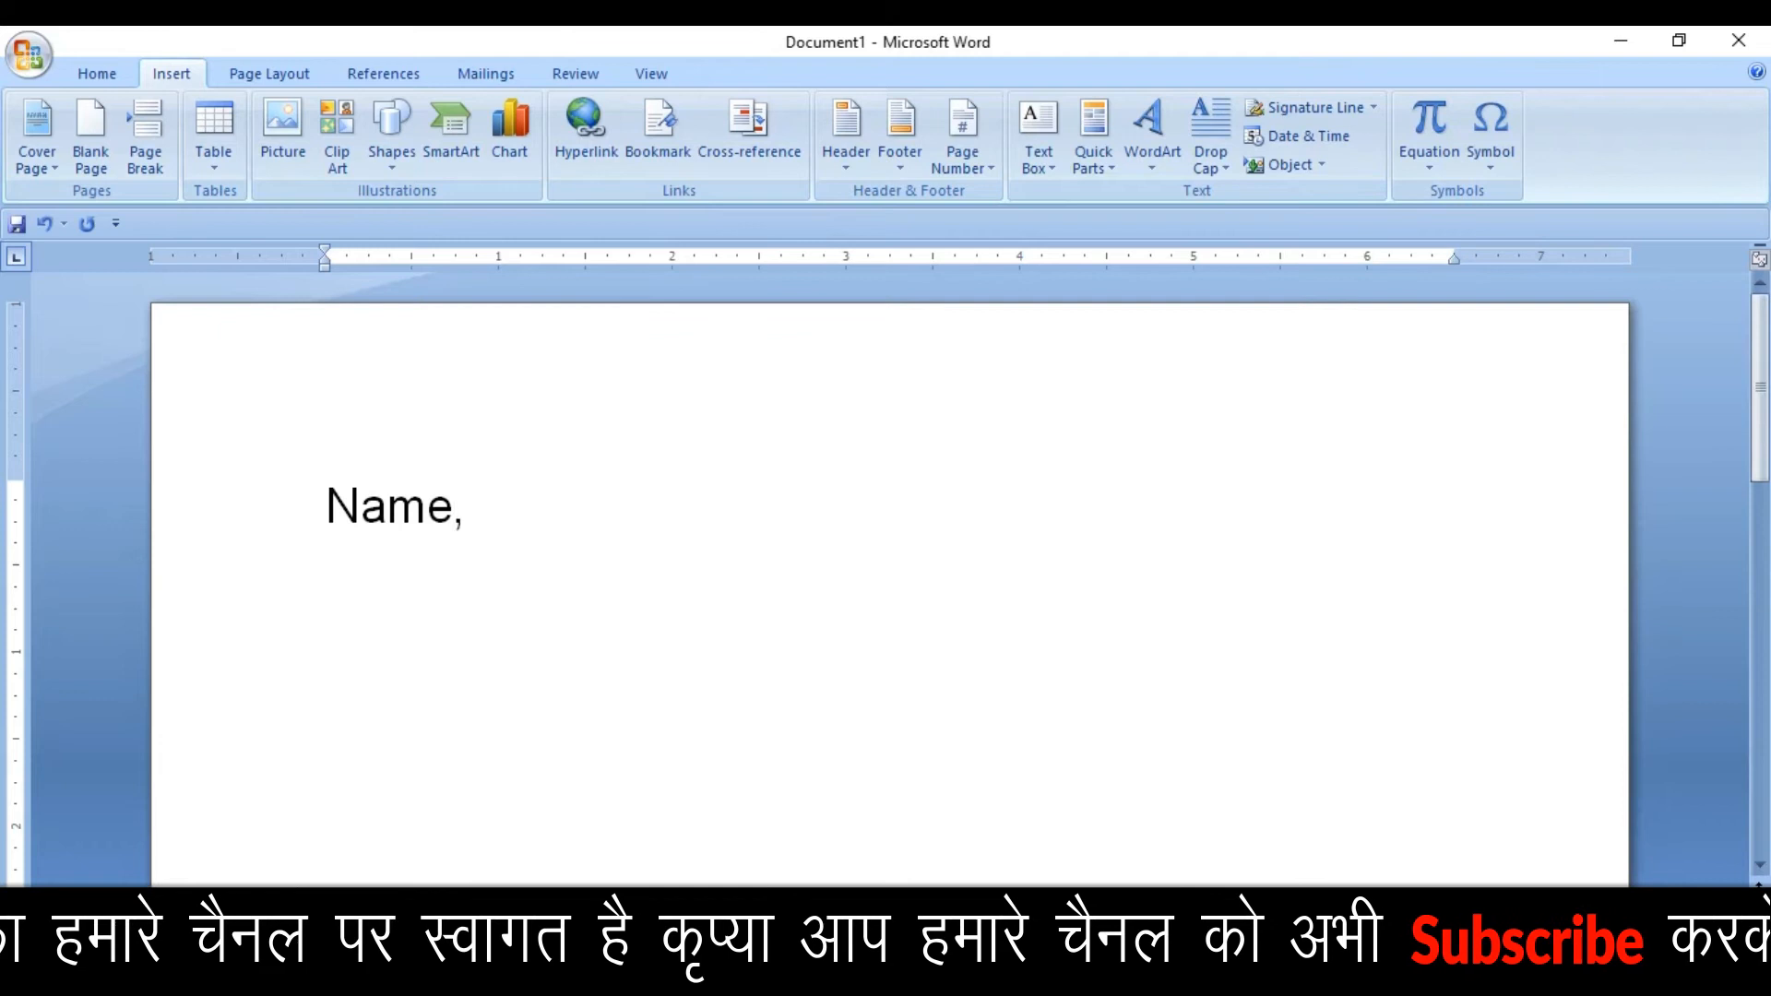
type("Clas")
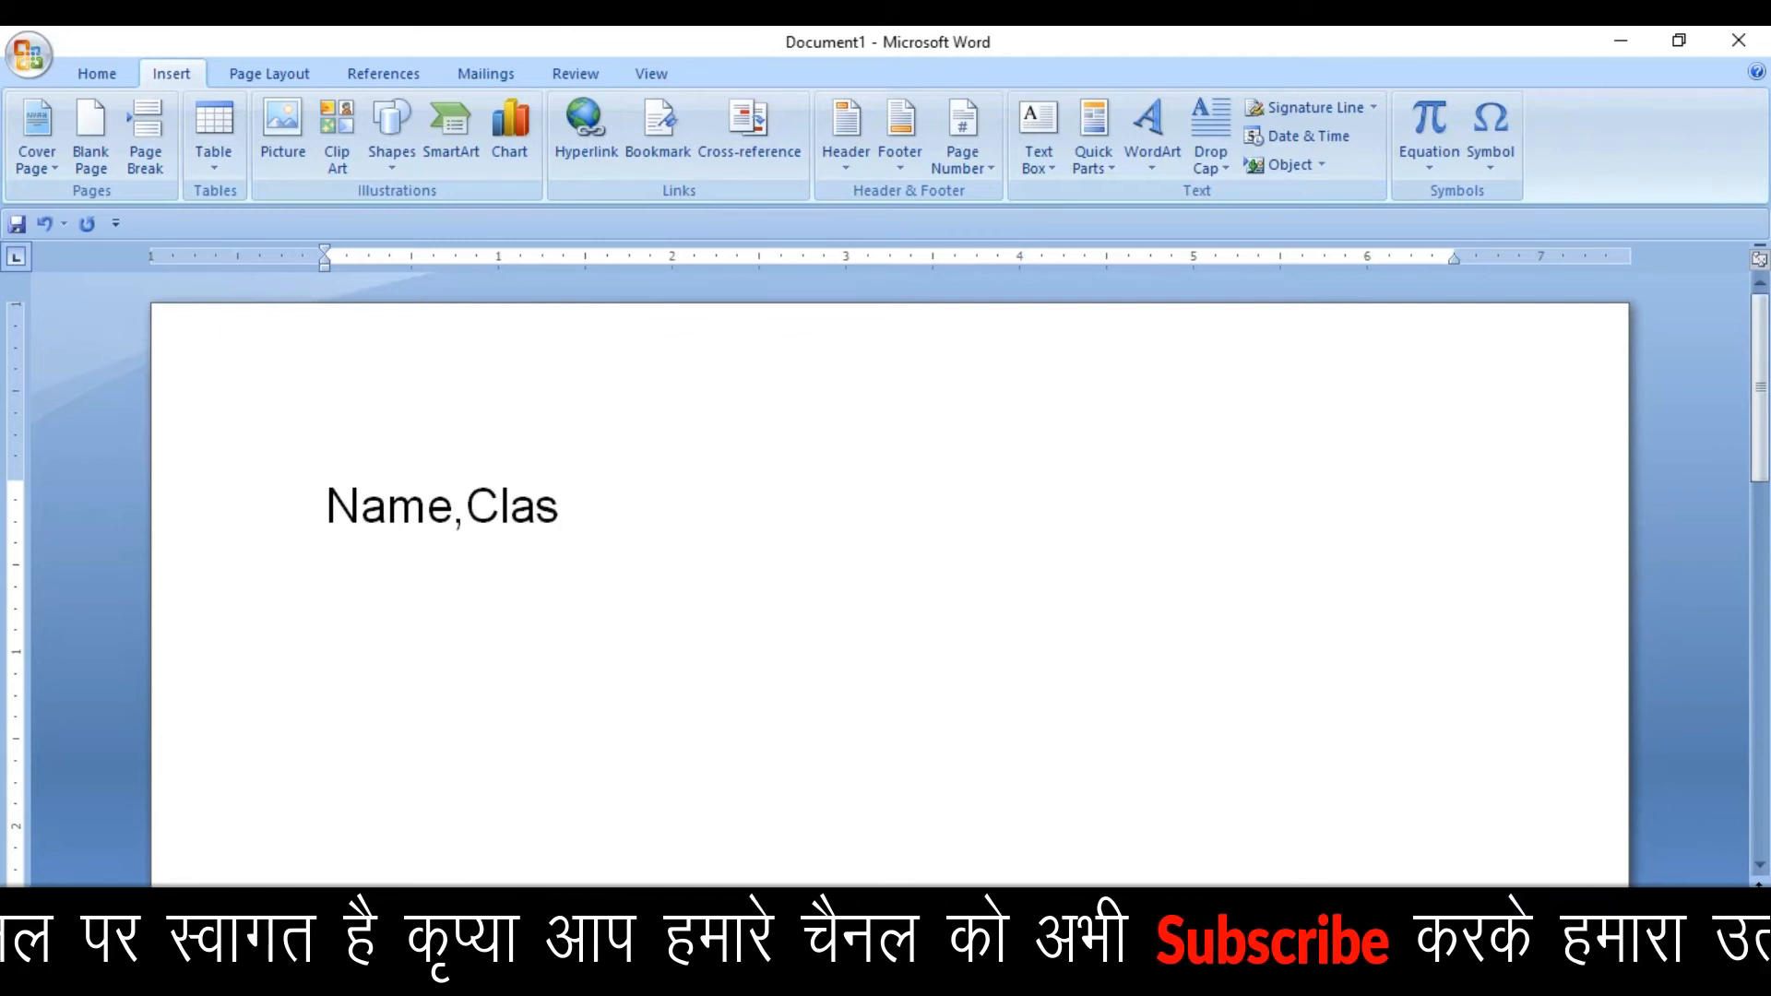
type("s,Roll")
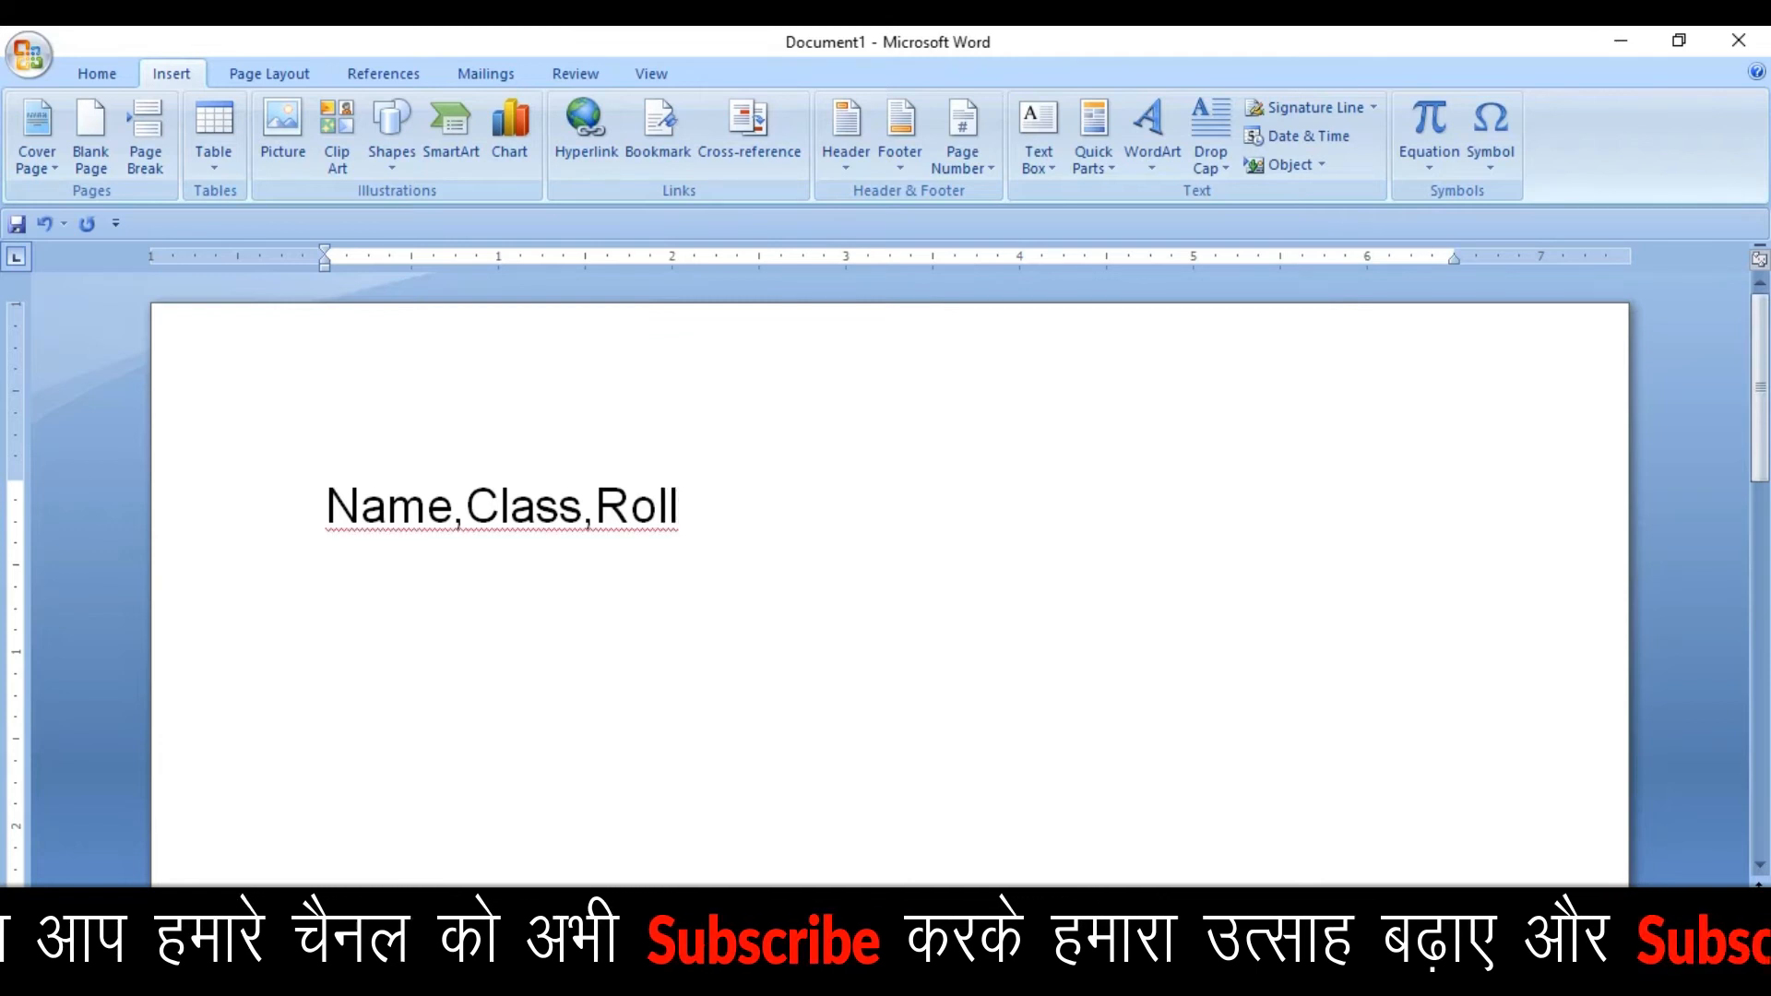
type(" no")
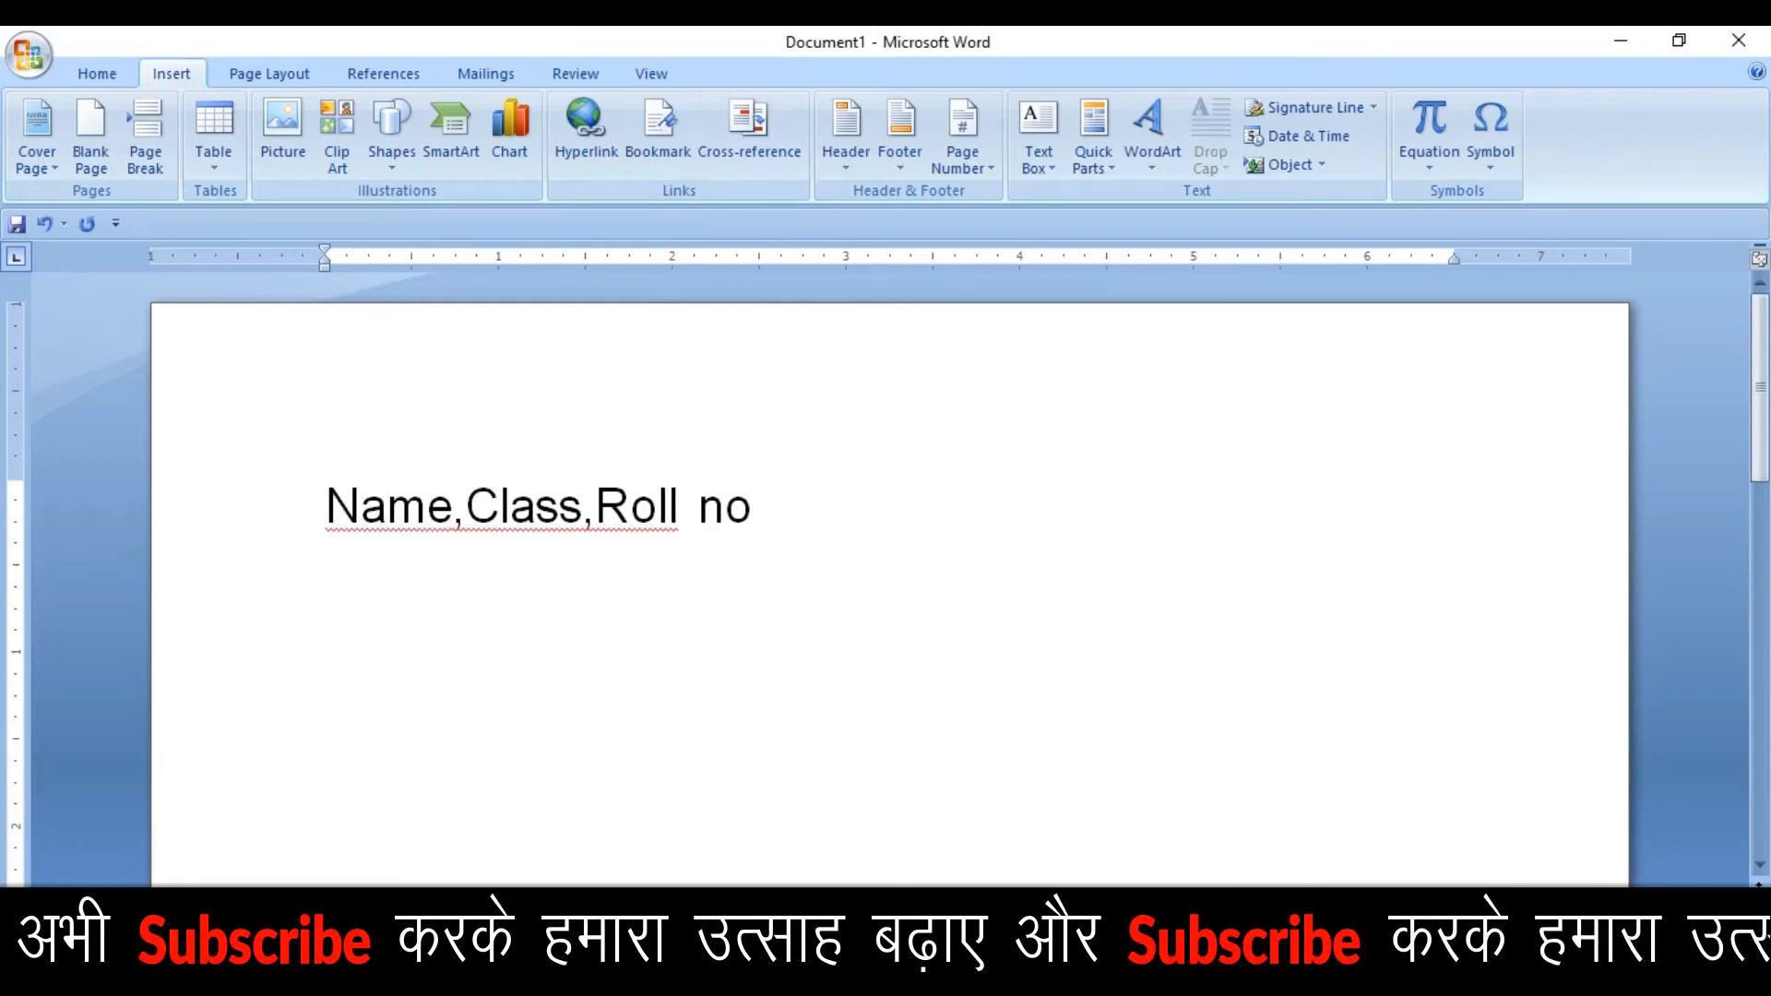
Add two comma-separated student lines below the heading: a first name with 11 and 10, and another first name with 11 and 12.
key("Return")
type("Rah")
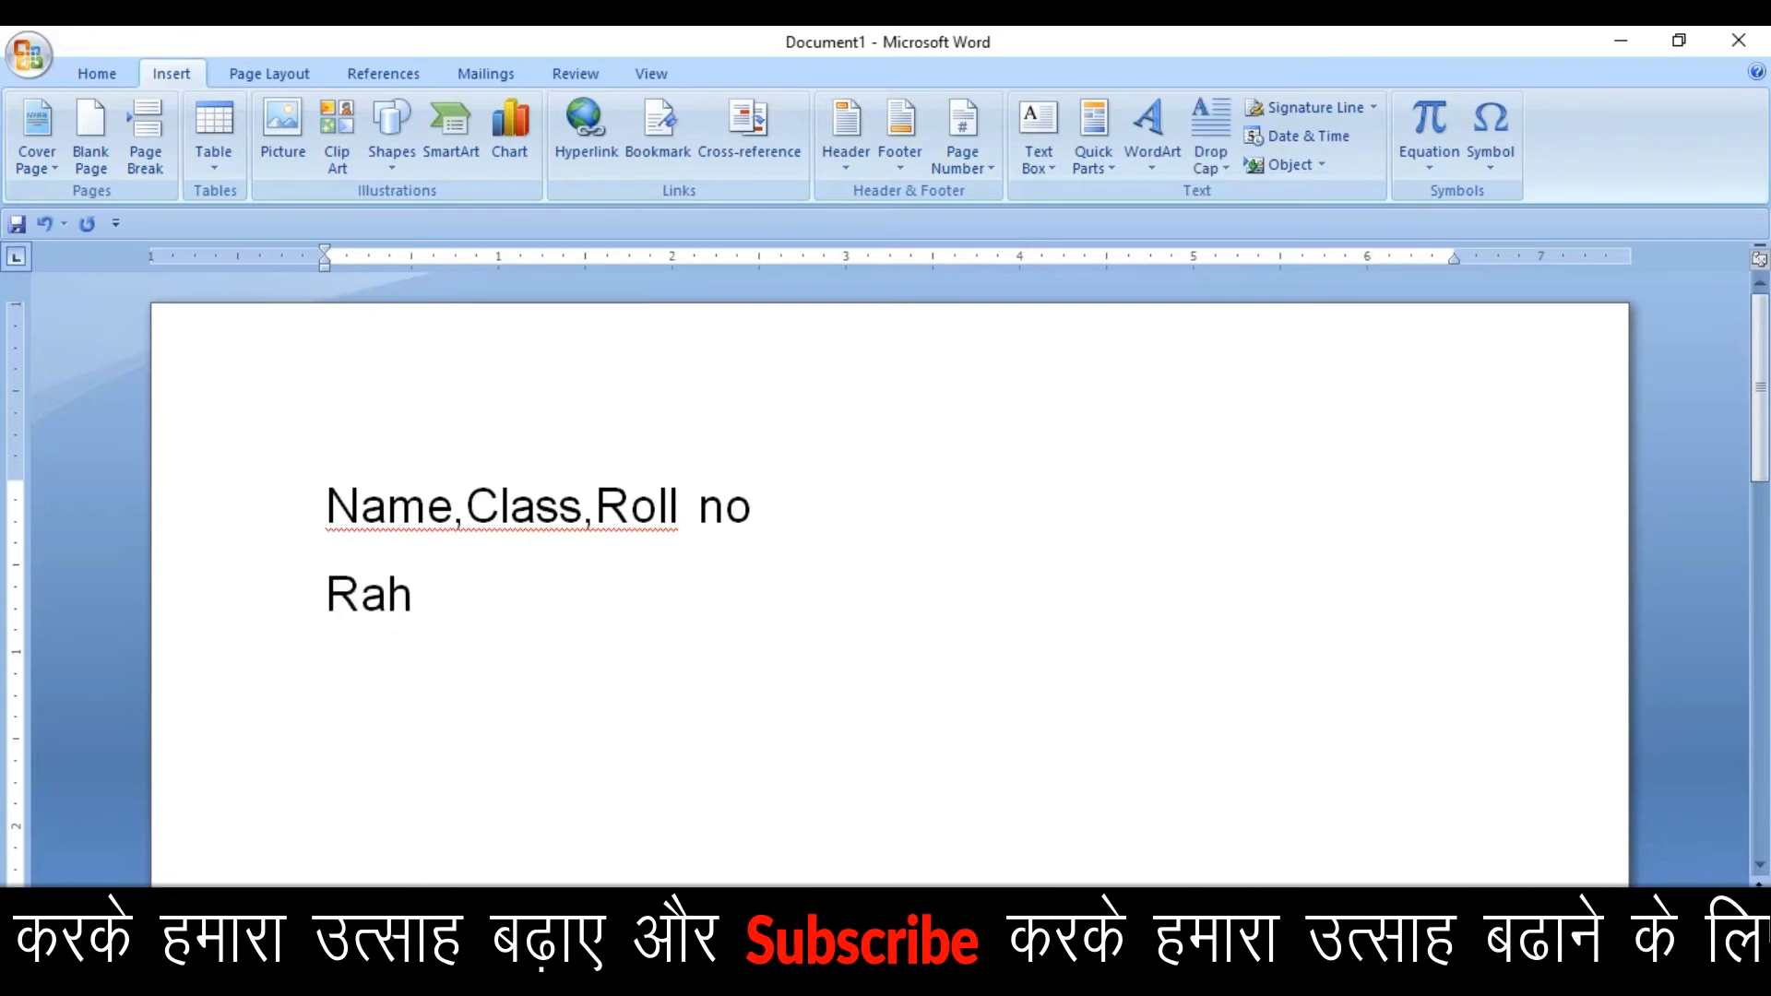
key("BackSpace")
type("j")
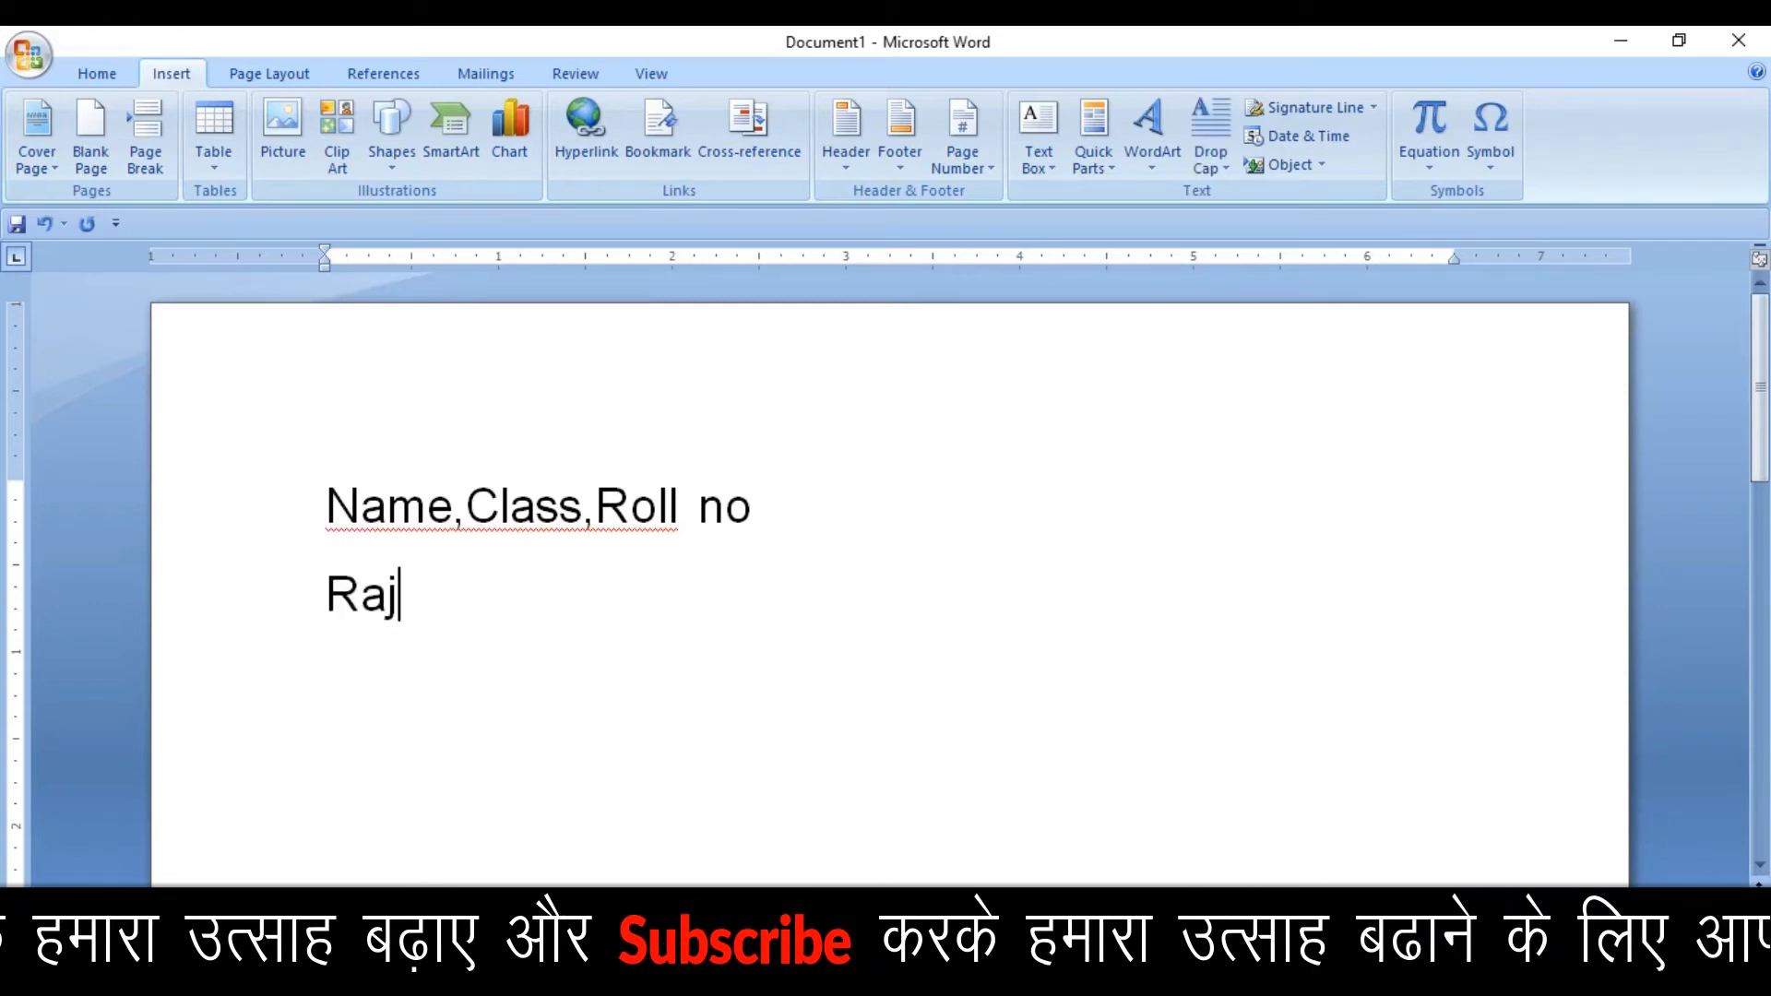
type("at,11,")
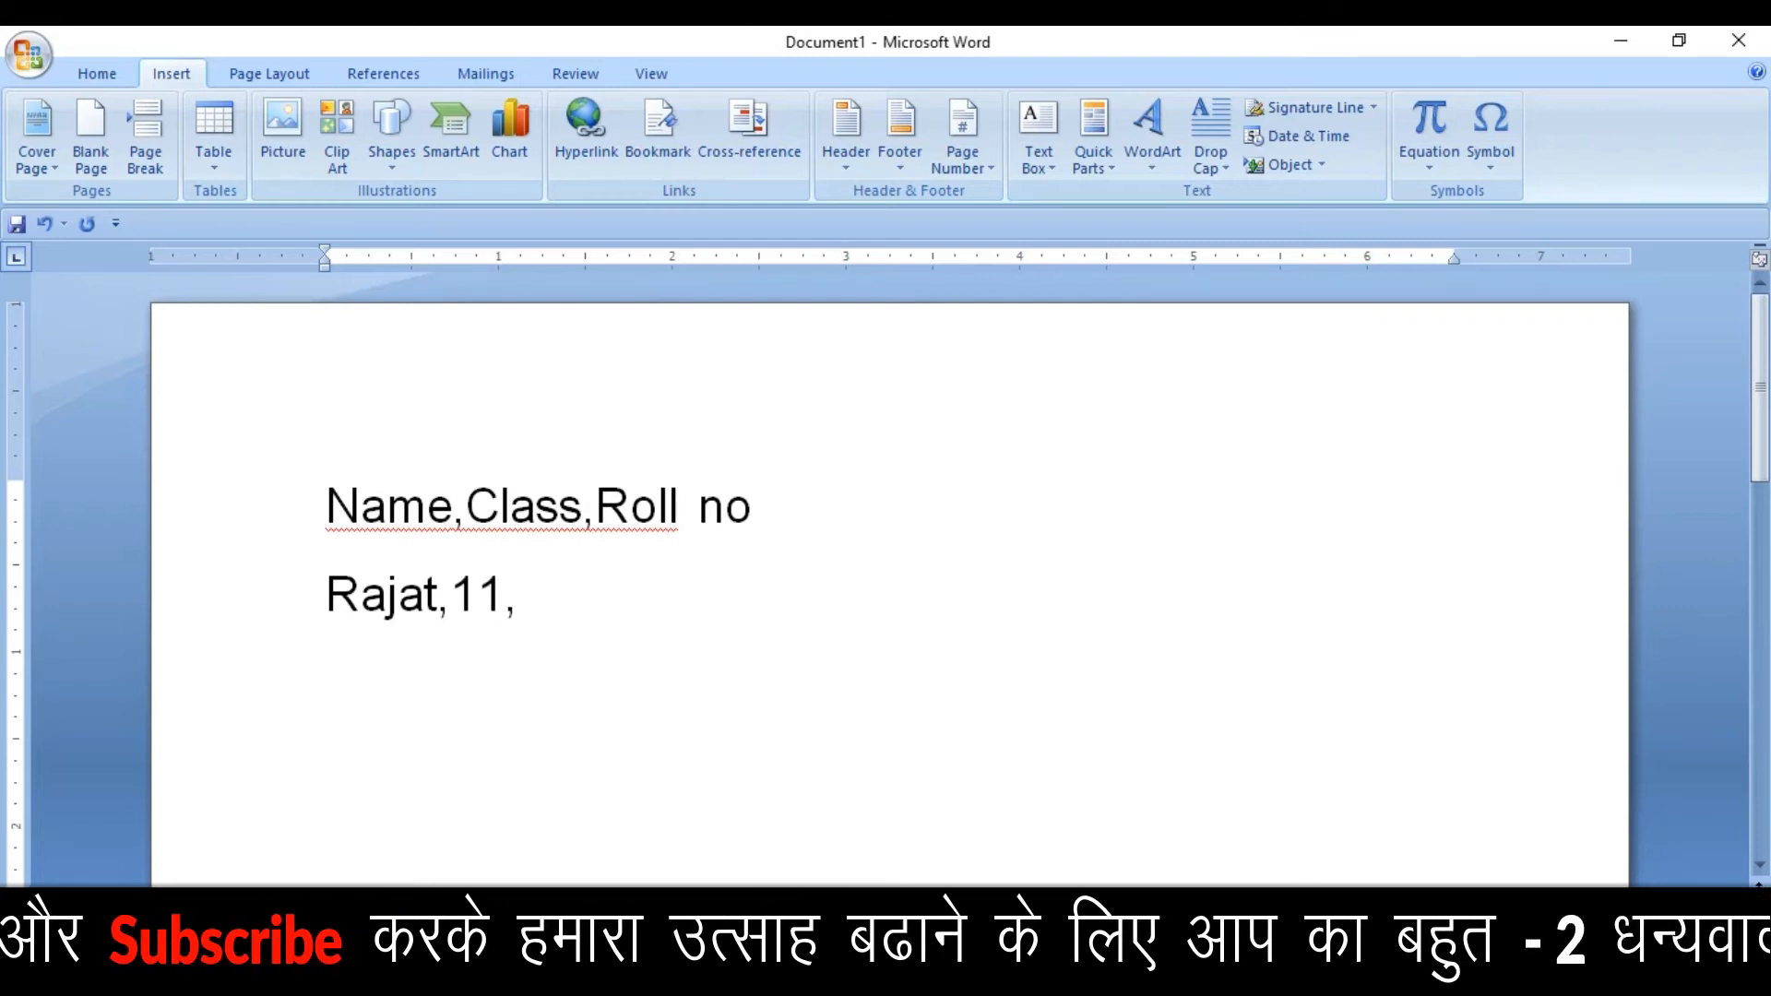
type("10")
key("Return")
type("Harende")
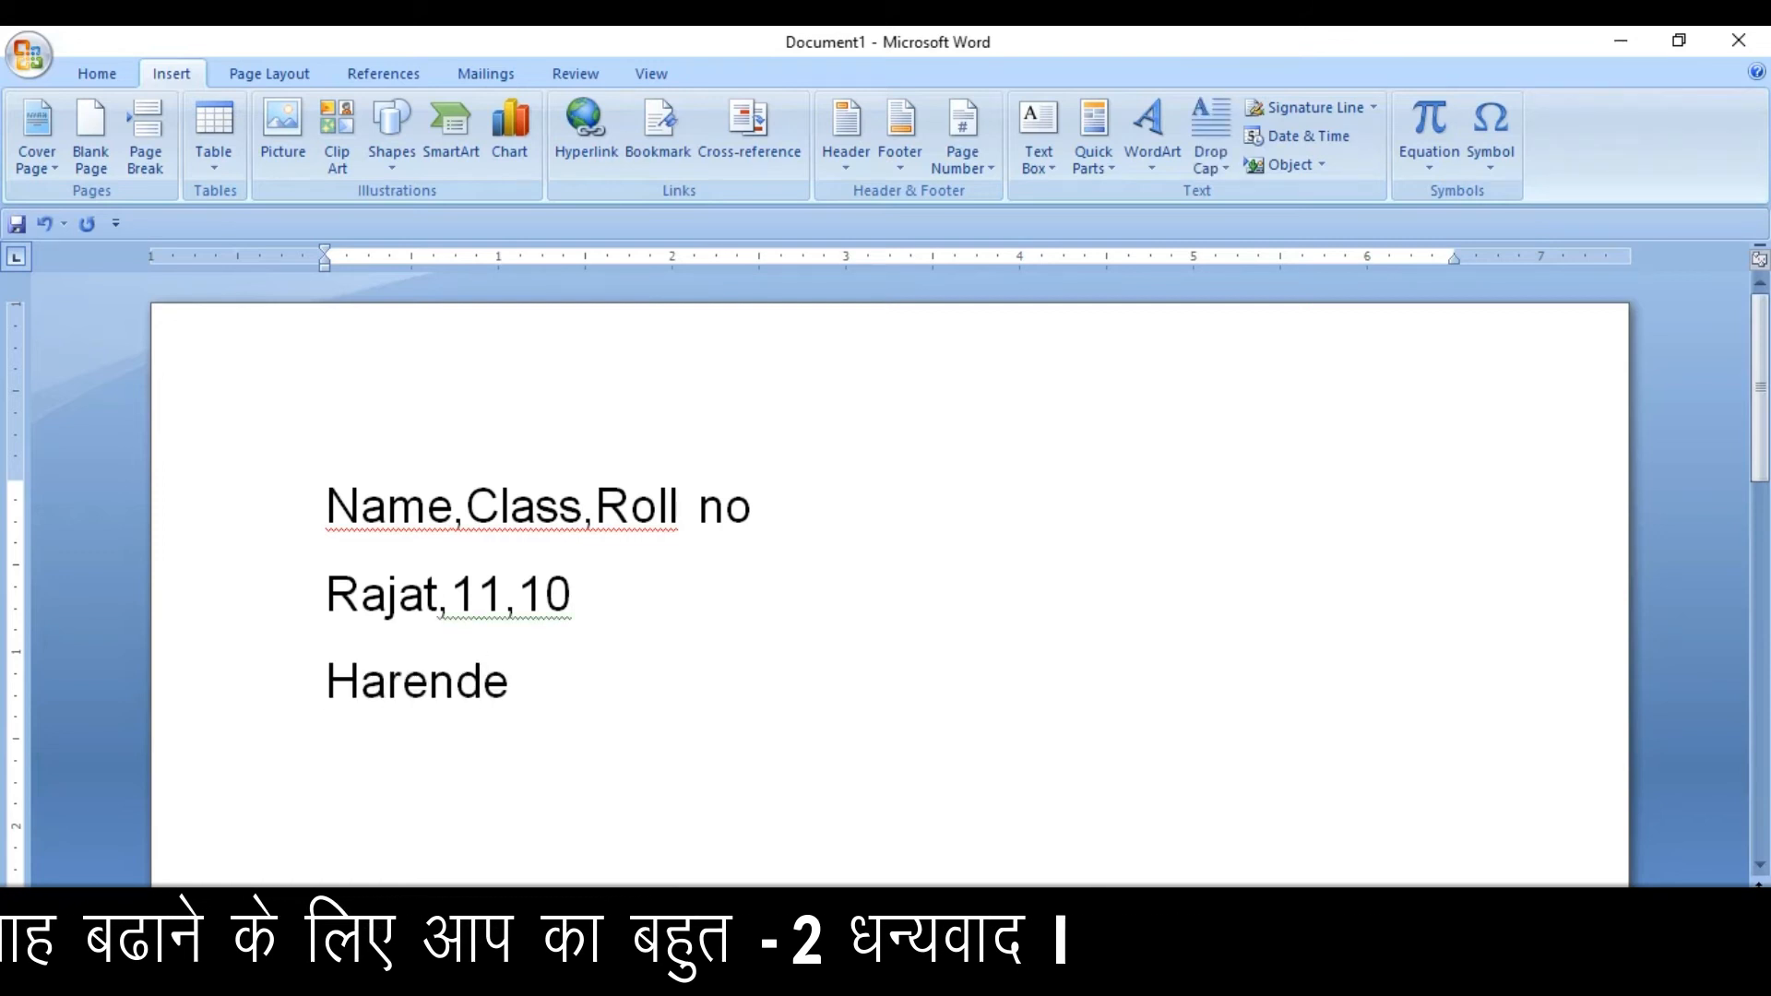
type("r,11,12")
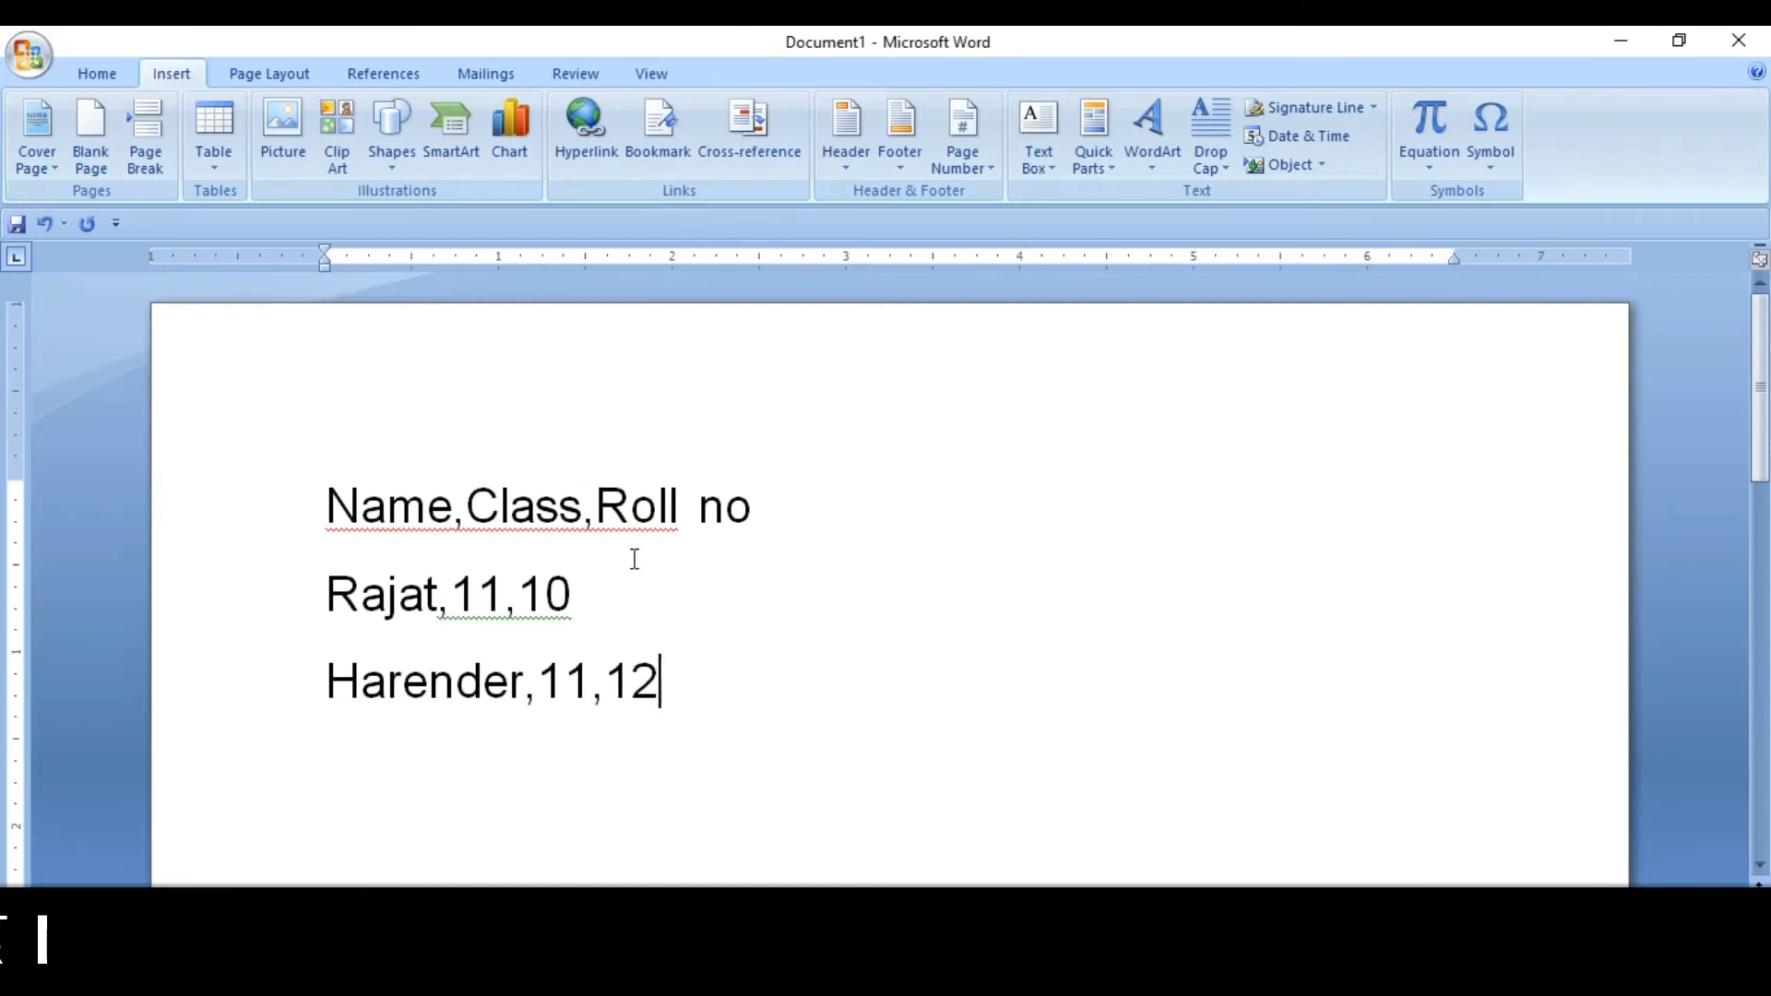
Examine the comma separators between the entries in the heading and both student lines.
left_click(464, 515)
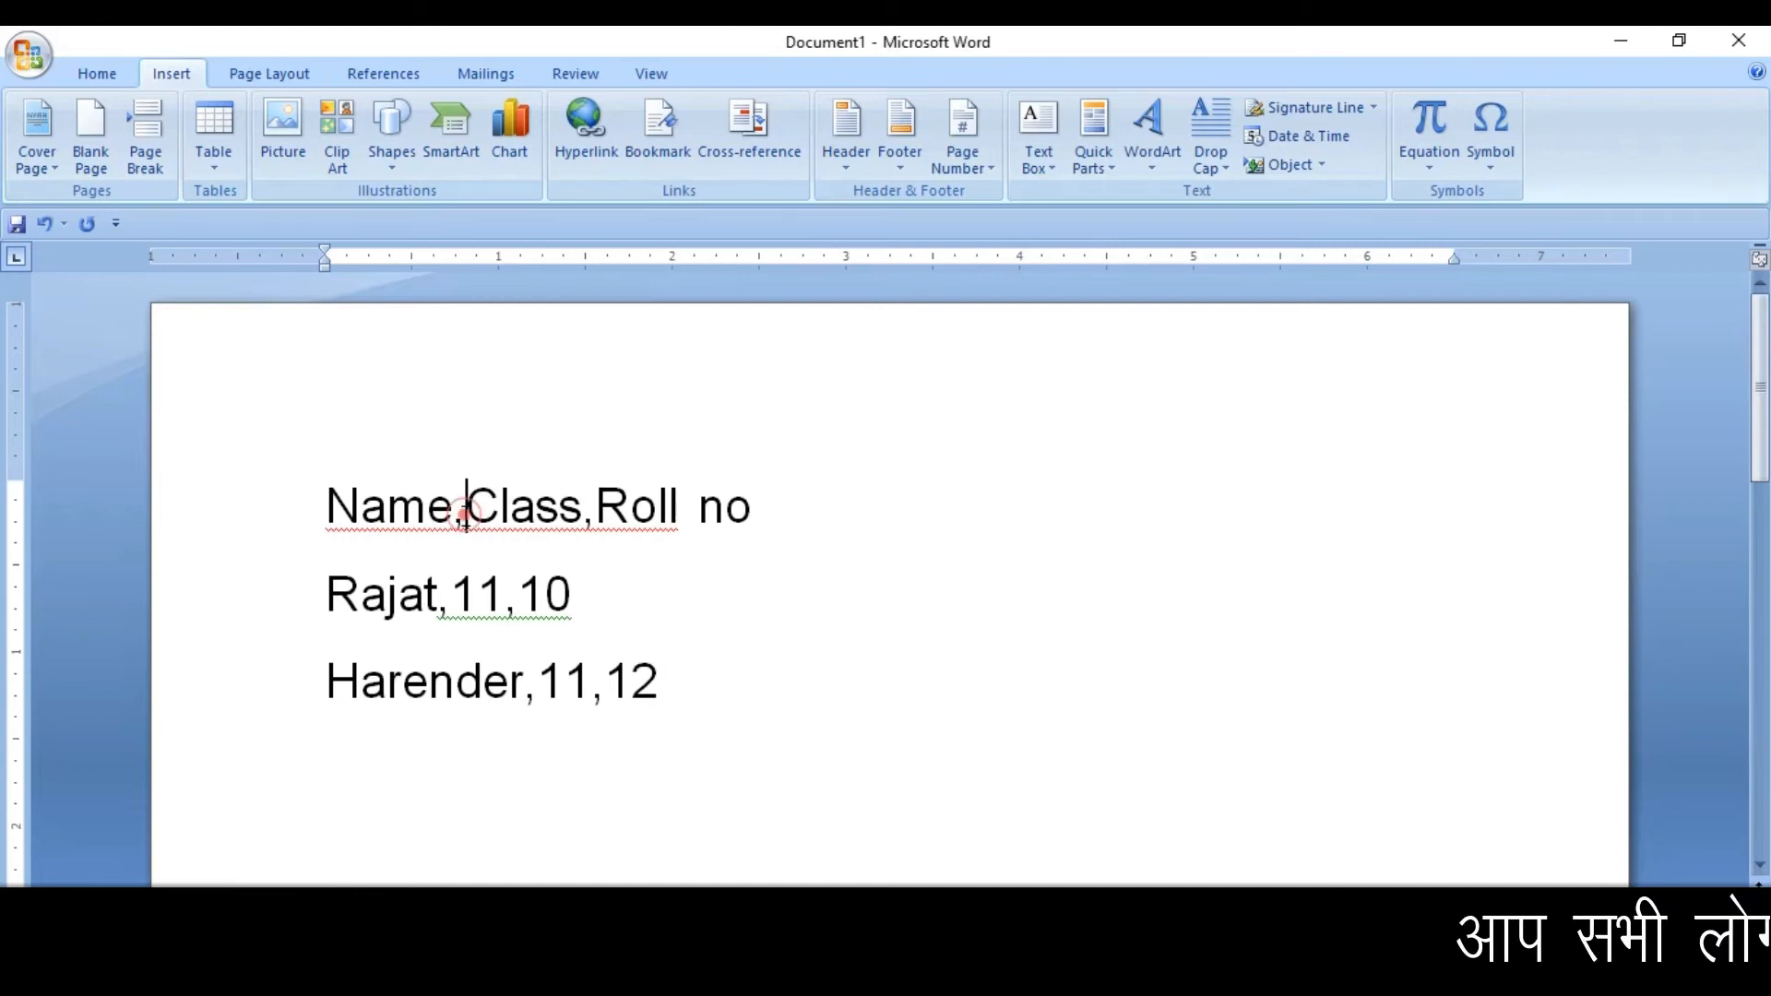
left_click(596, 513)
left_click(453, 611)
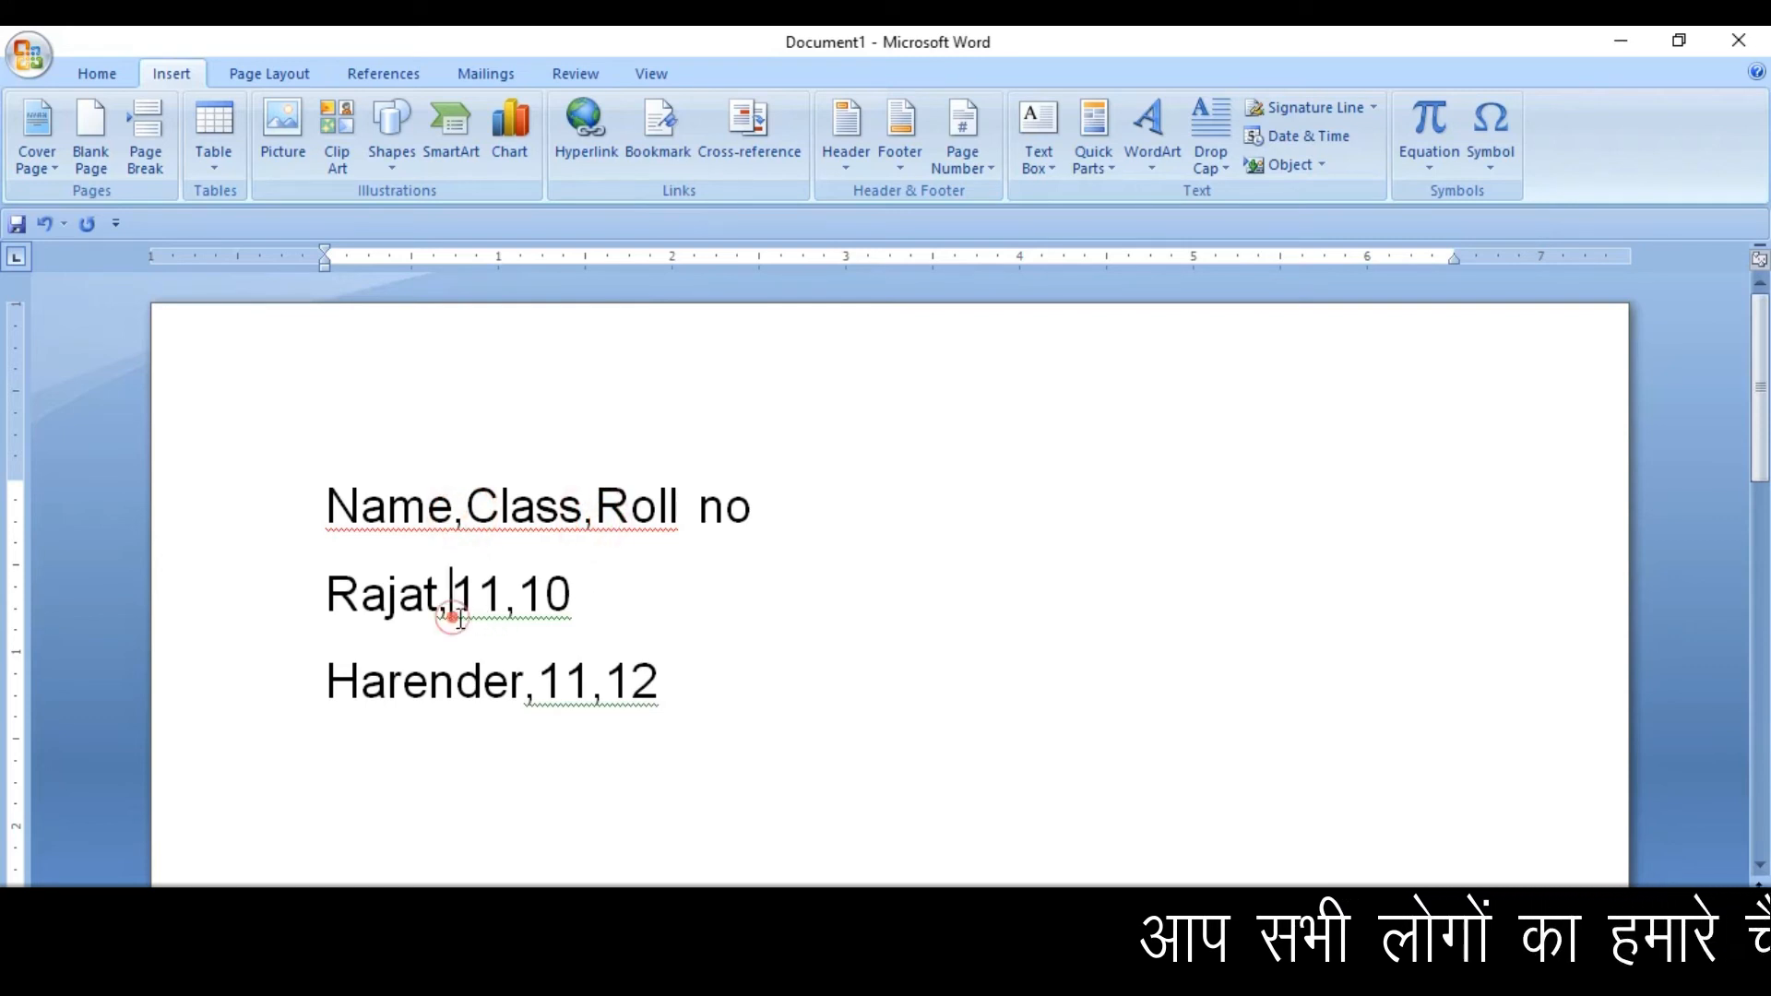
left_click(519, 610)
left_click(535, 696)
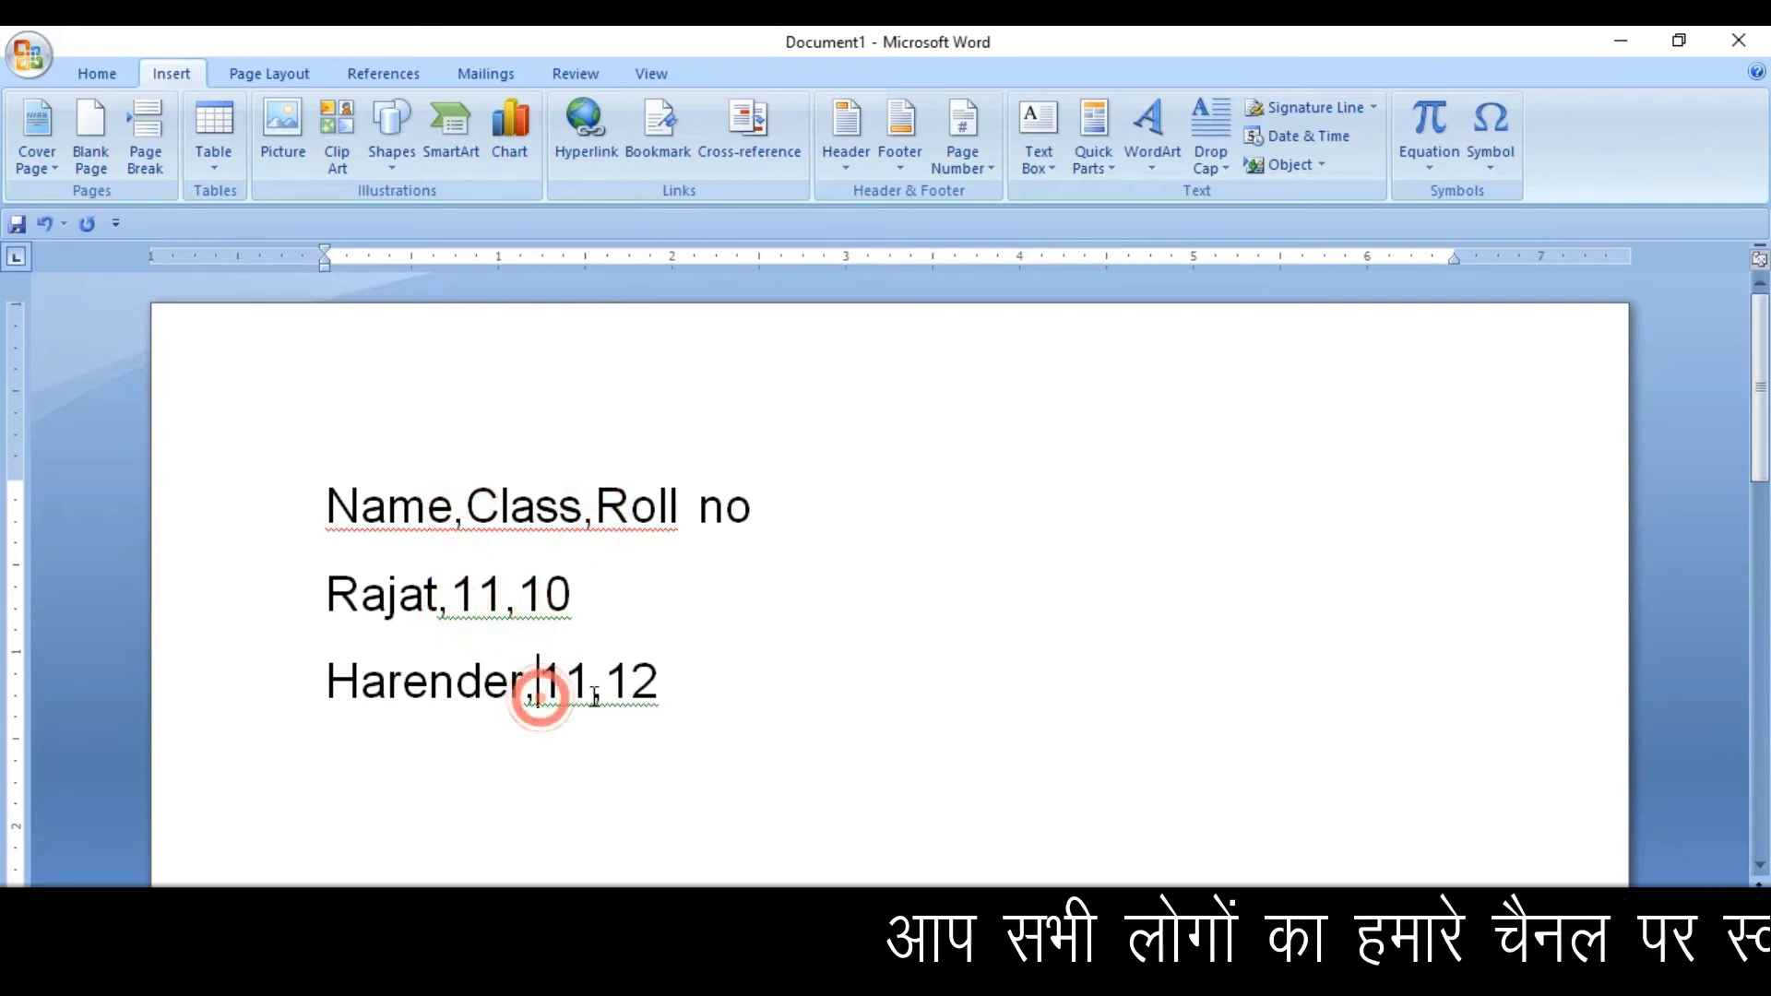
left_click(609, 696)
left_click(533, 688)
left_click(608, 689)
left_click(539, 692)
left_click(607, 693)
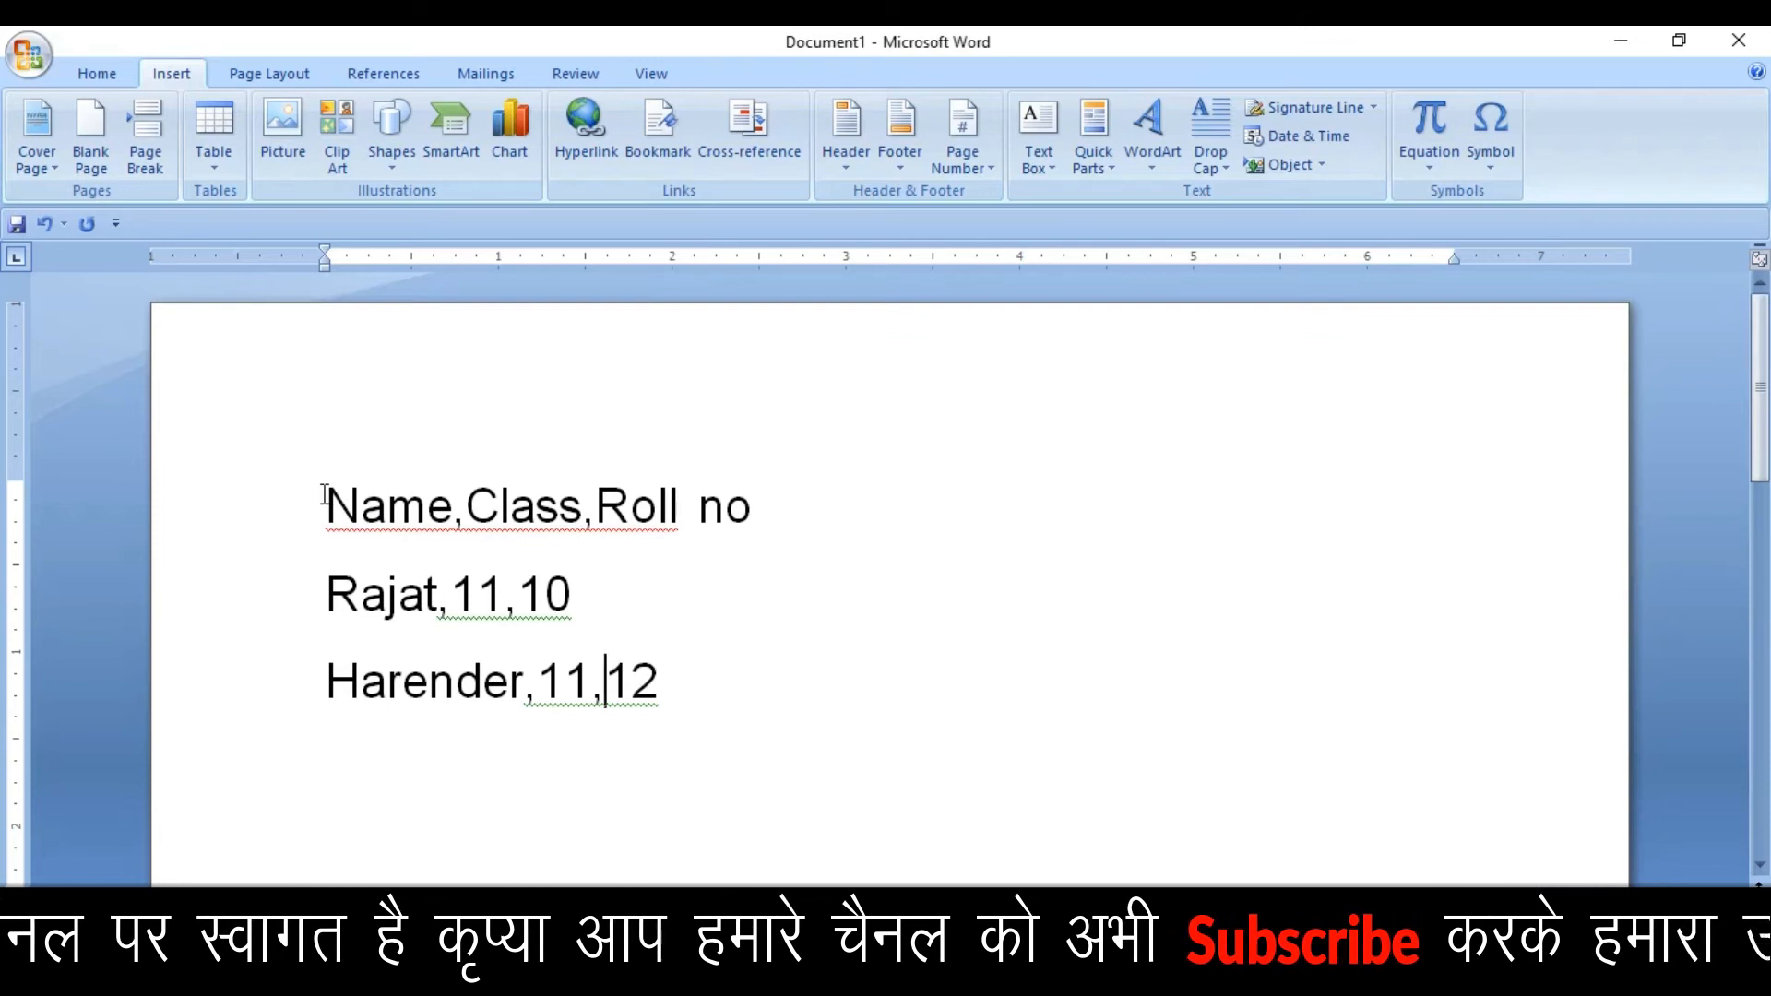
Check whether text-to-table conversion is available with the three lines selected and with nothing selected.
left_click_drag(325, 495, 680, 678)
left_click(225, 174)
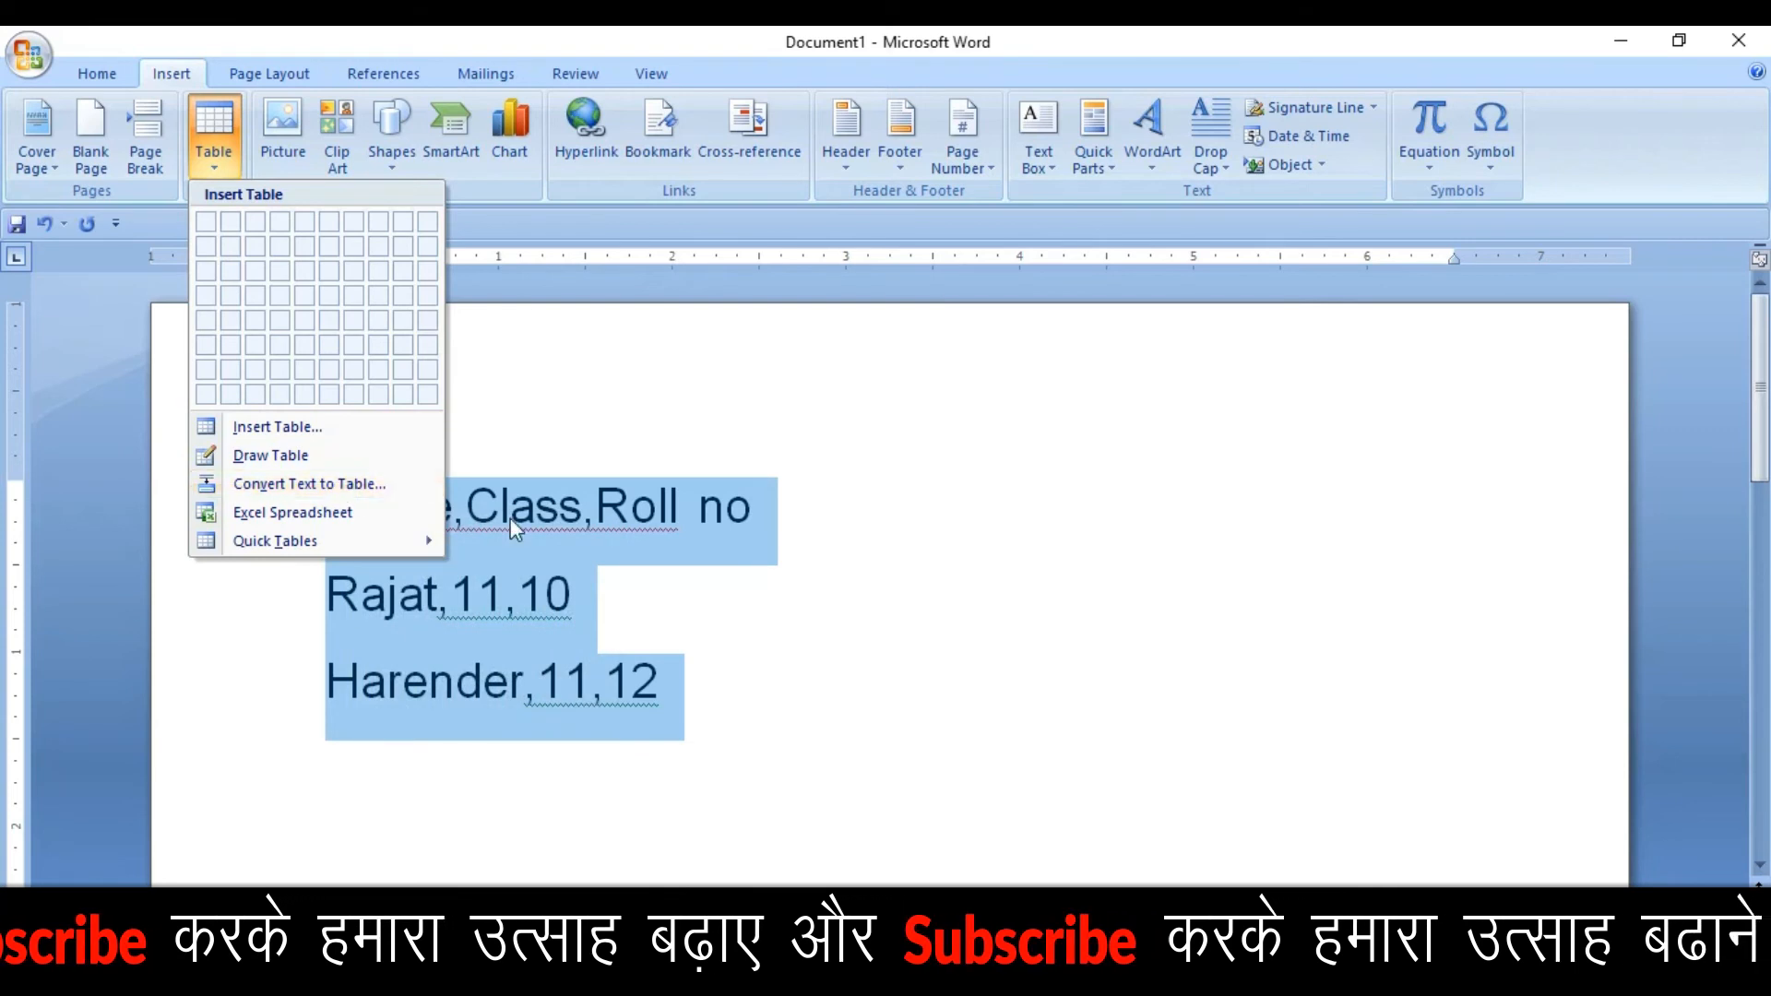
left_click(546, 518)
left_click(578, 524)
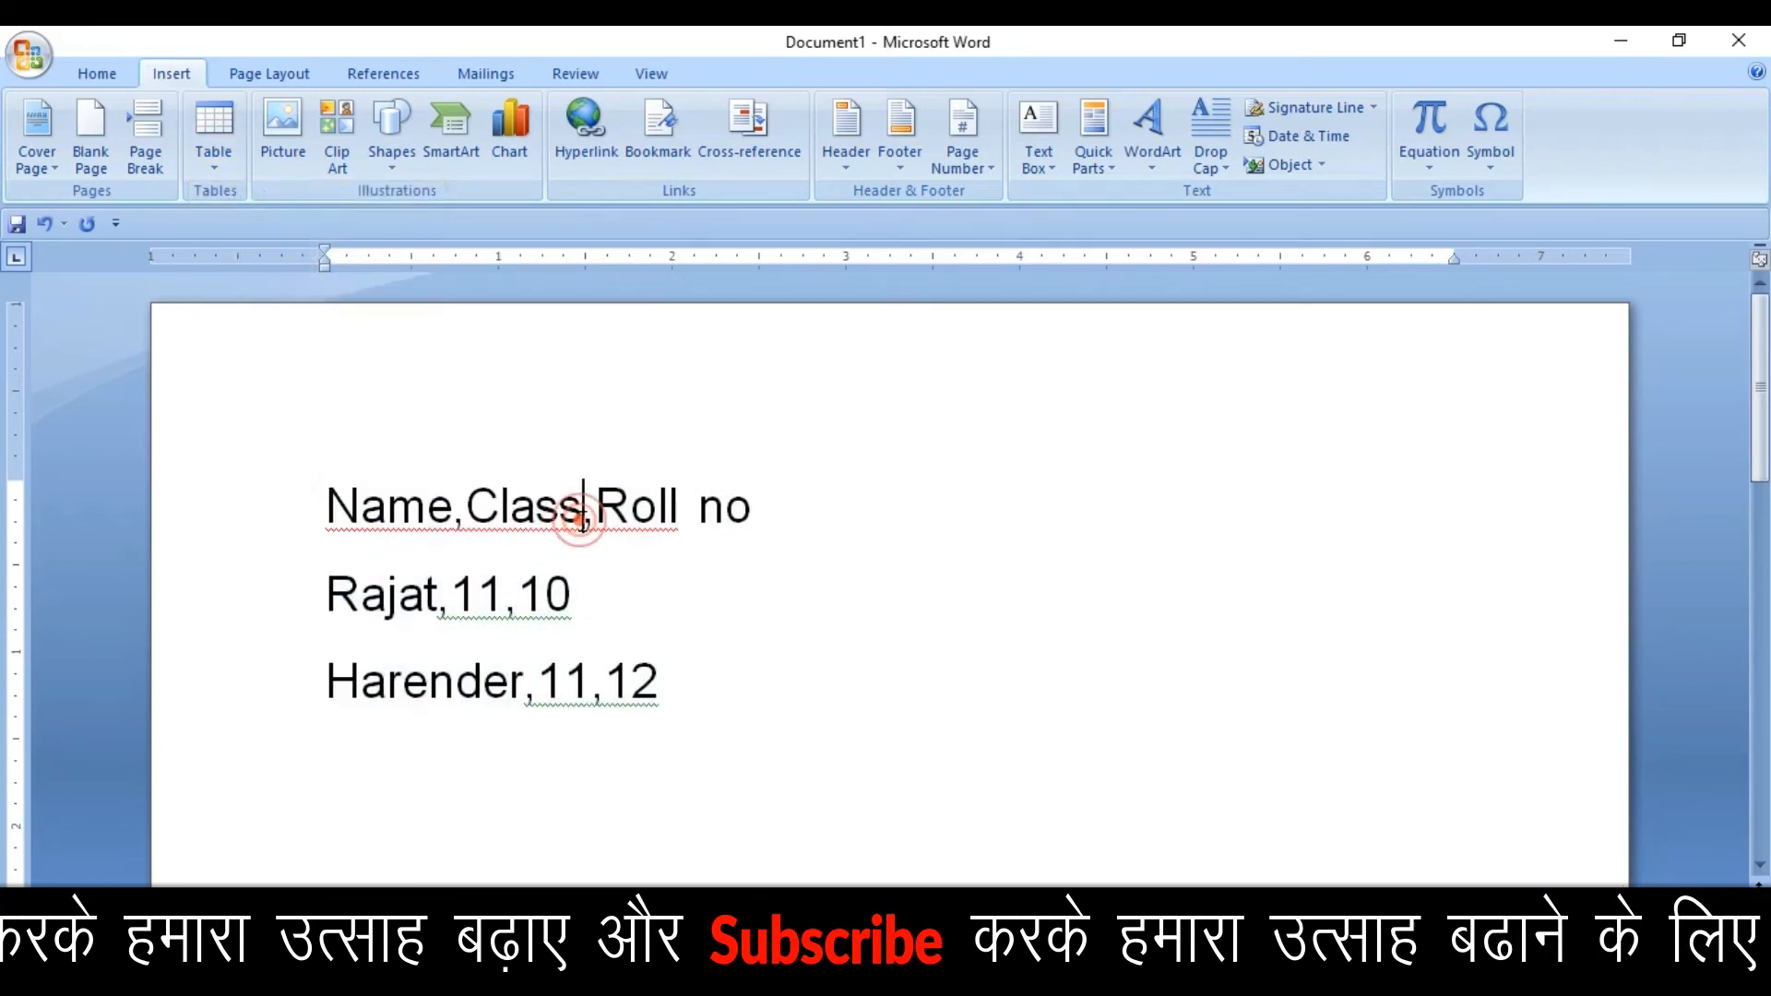
left_click(218, 166)
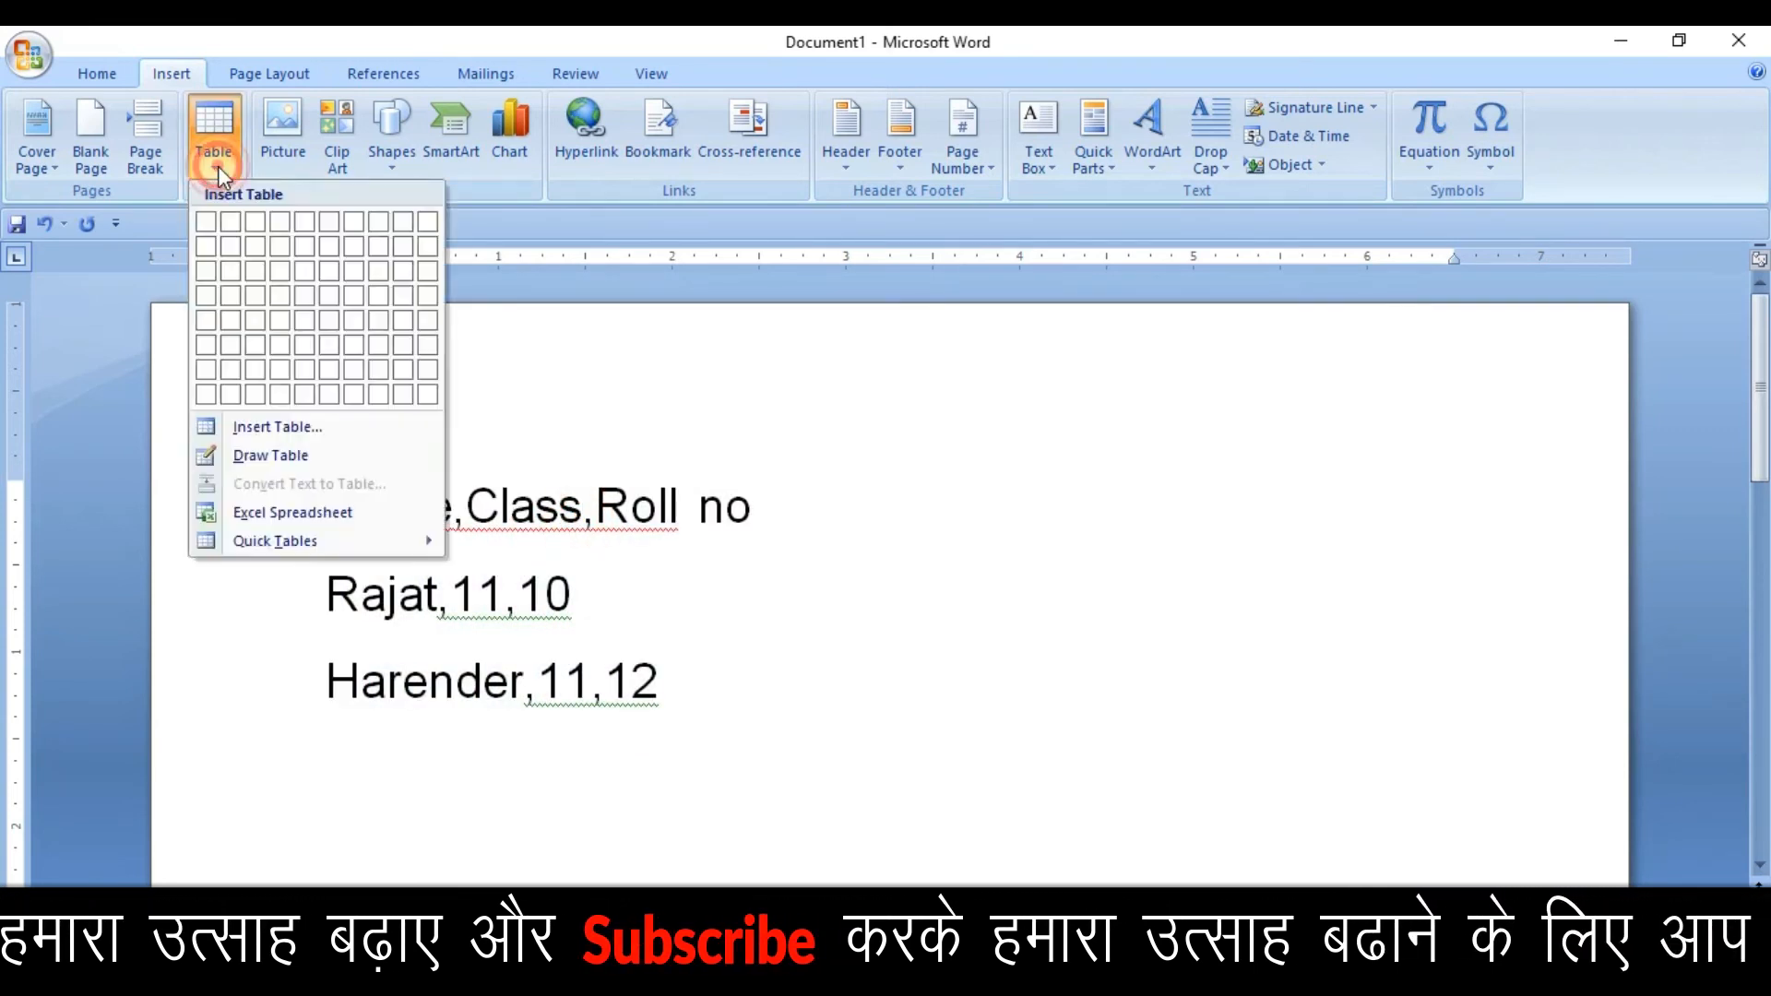
left_click(541, 519)
Convert the three lines into a 3-column table with text separated at commas, and undo the conversion.
left_click_drag(329, 491, 642, 693)
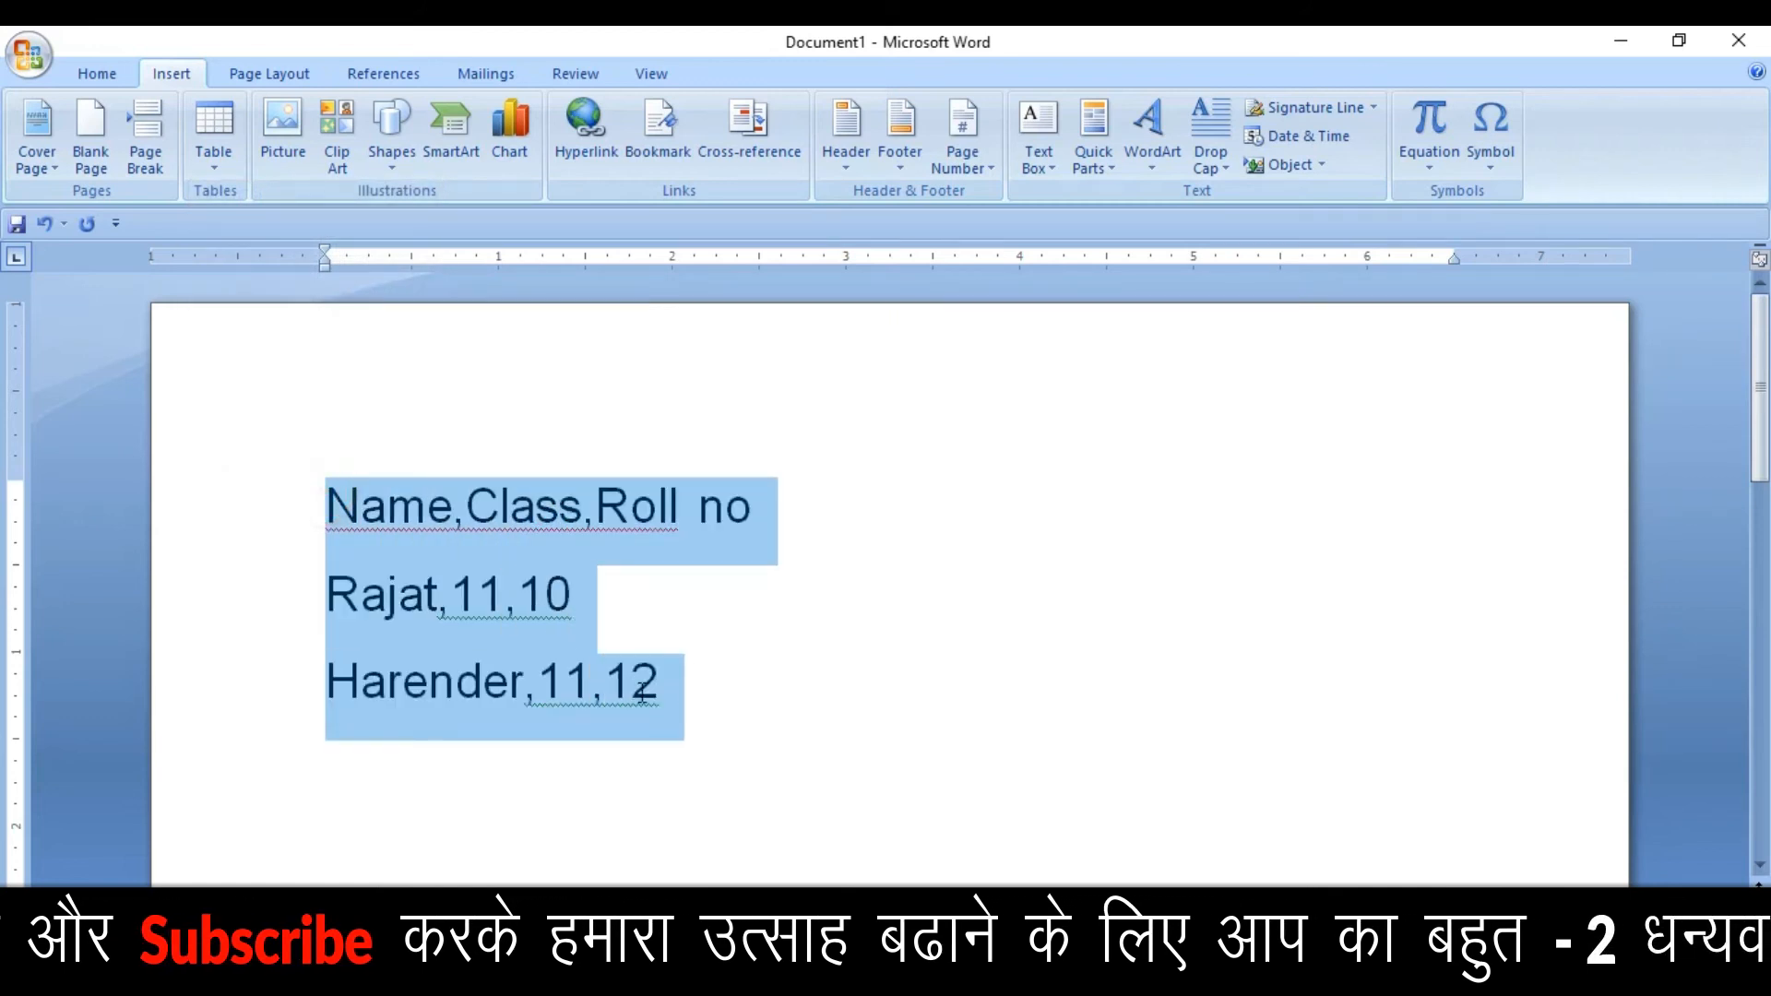
left_click(215, 168)
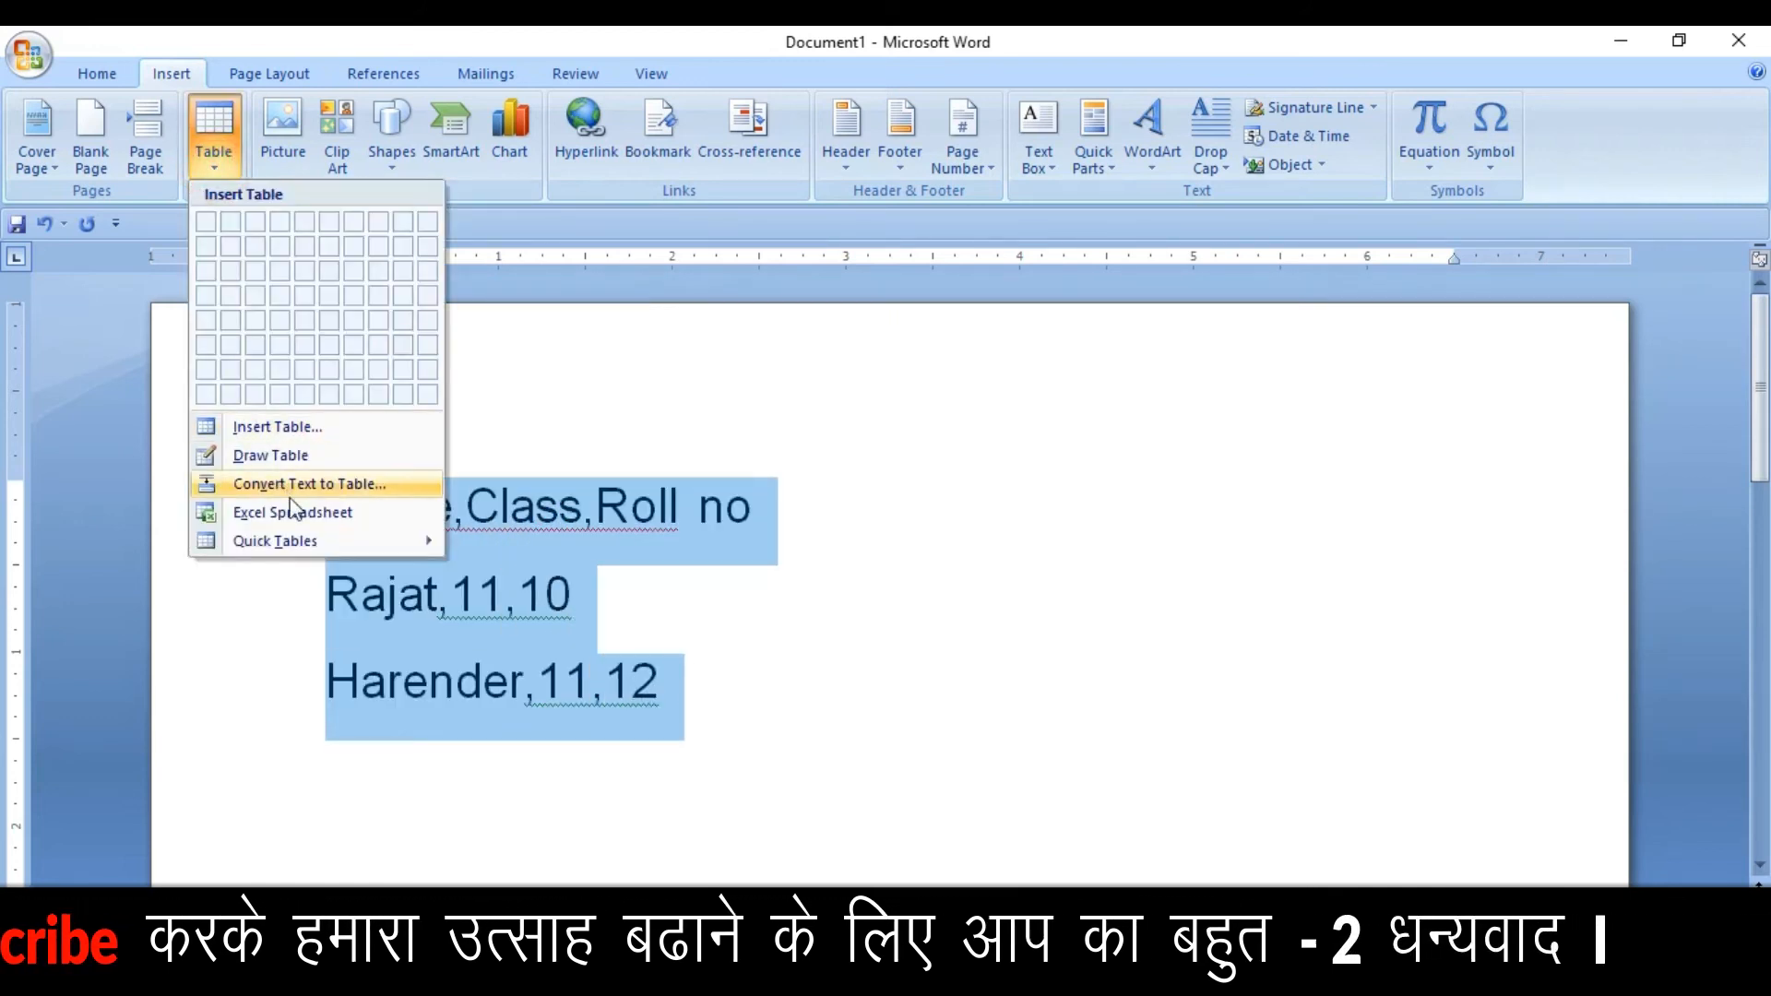
left_click(349, 486)
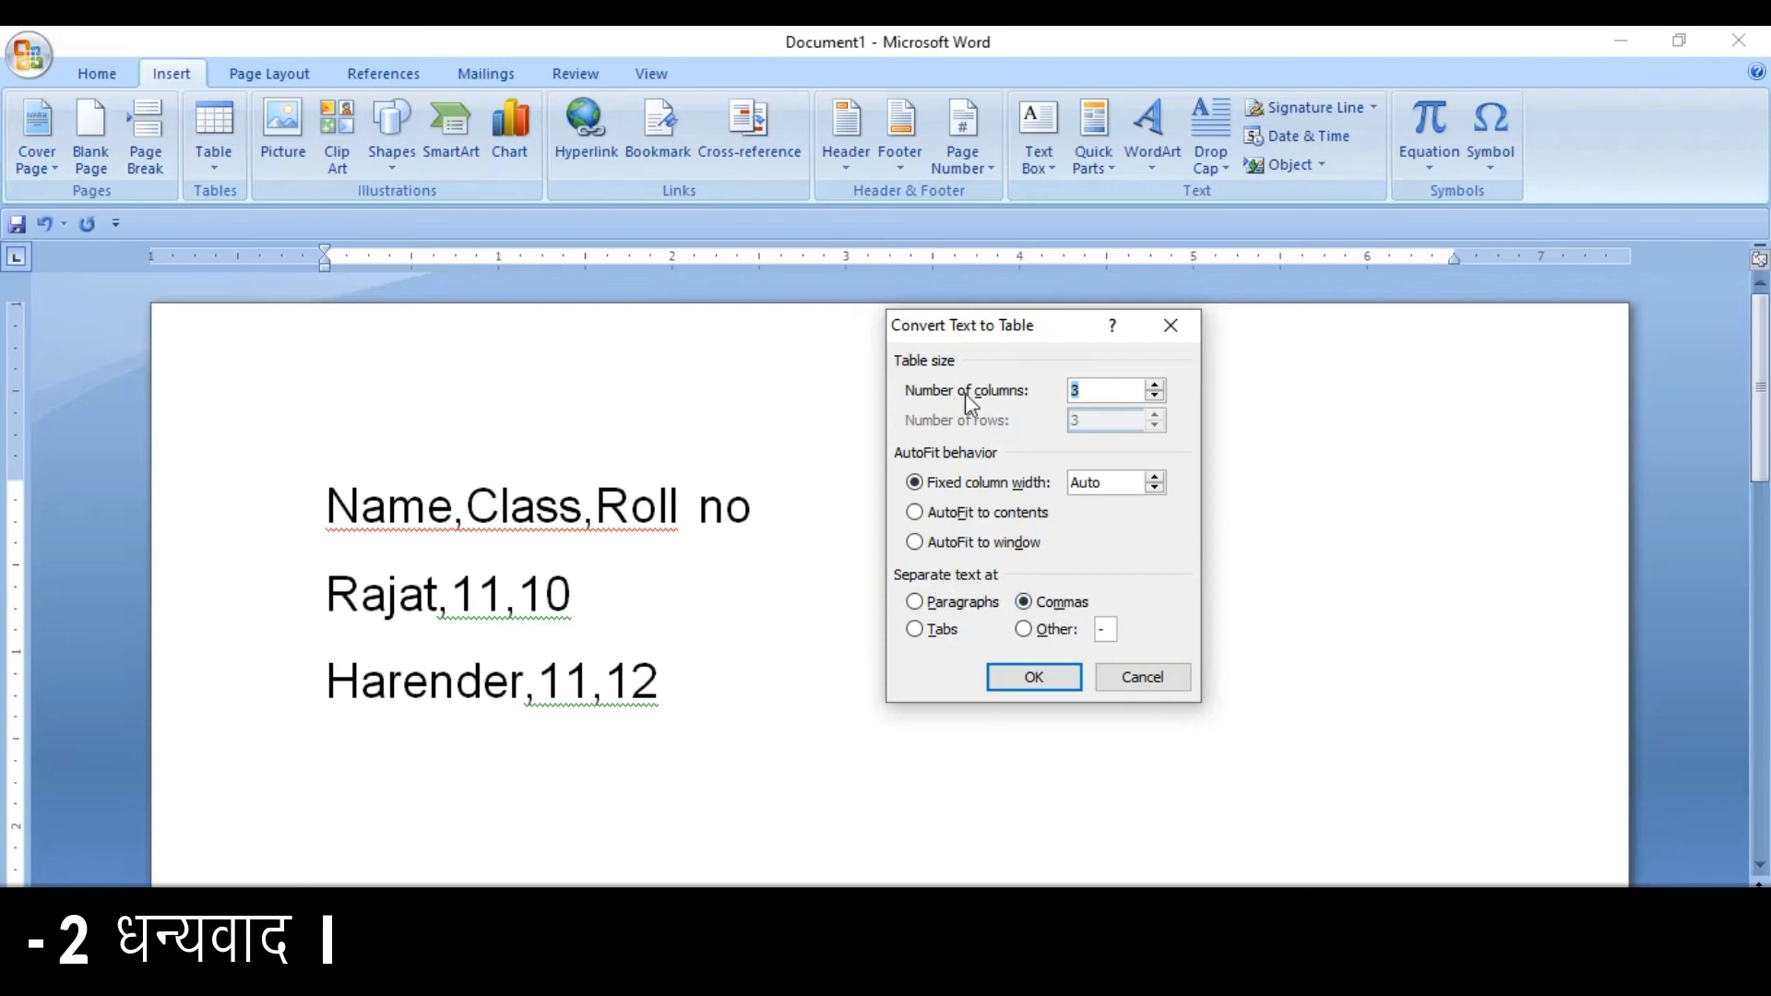
left_click(1157, 396)
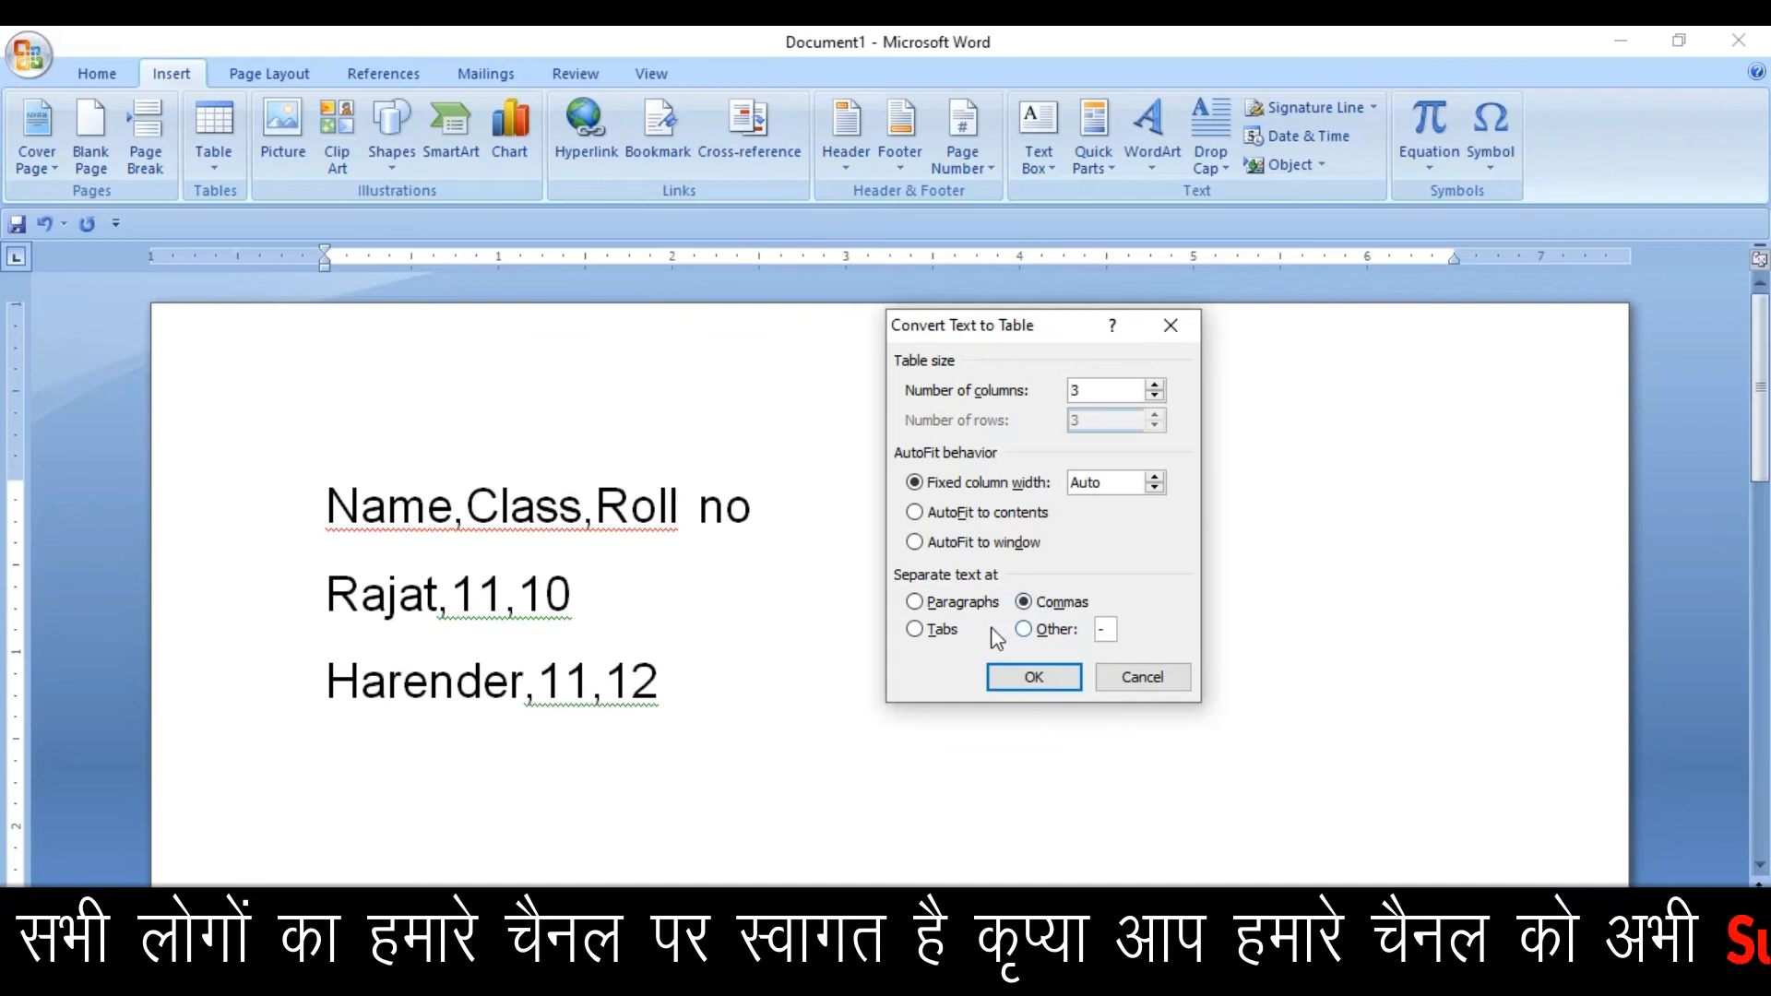
left_click(1053, 680)
left_click(1188, 507)
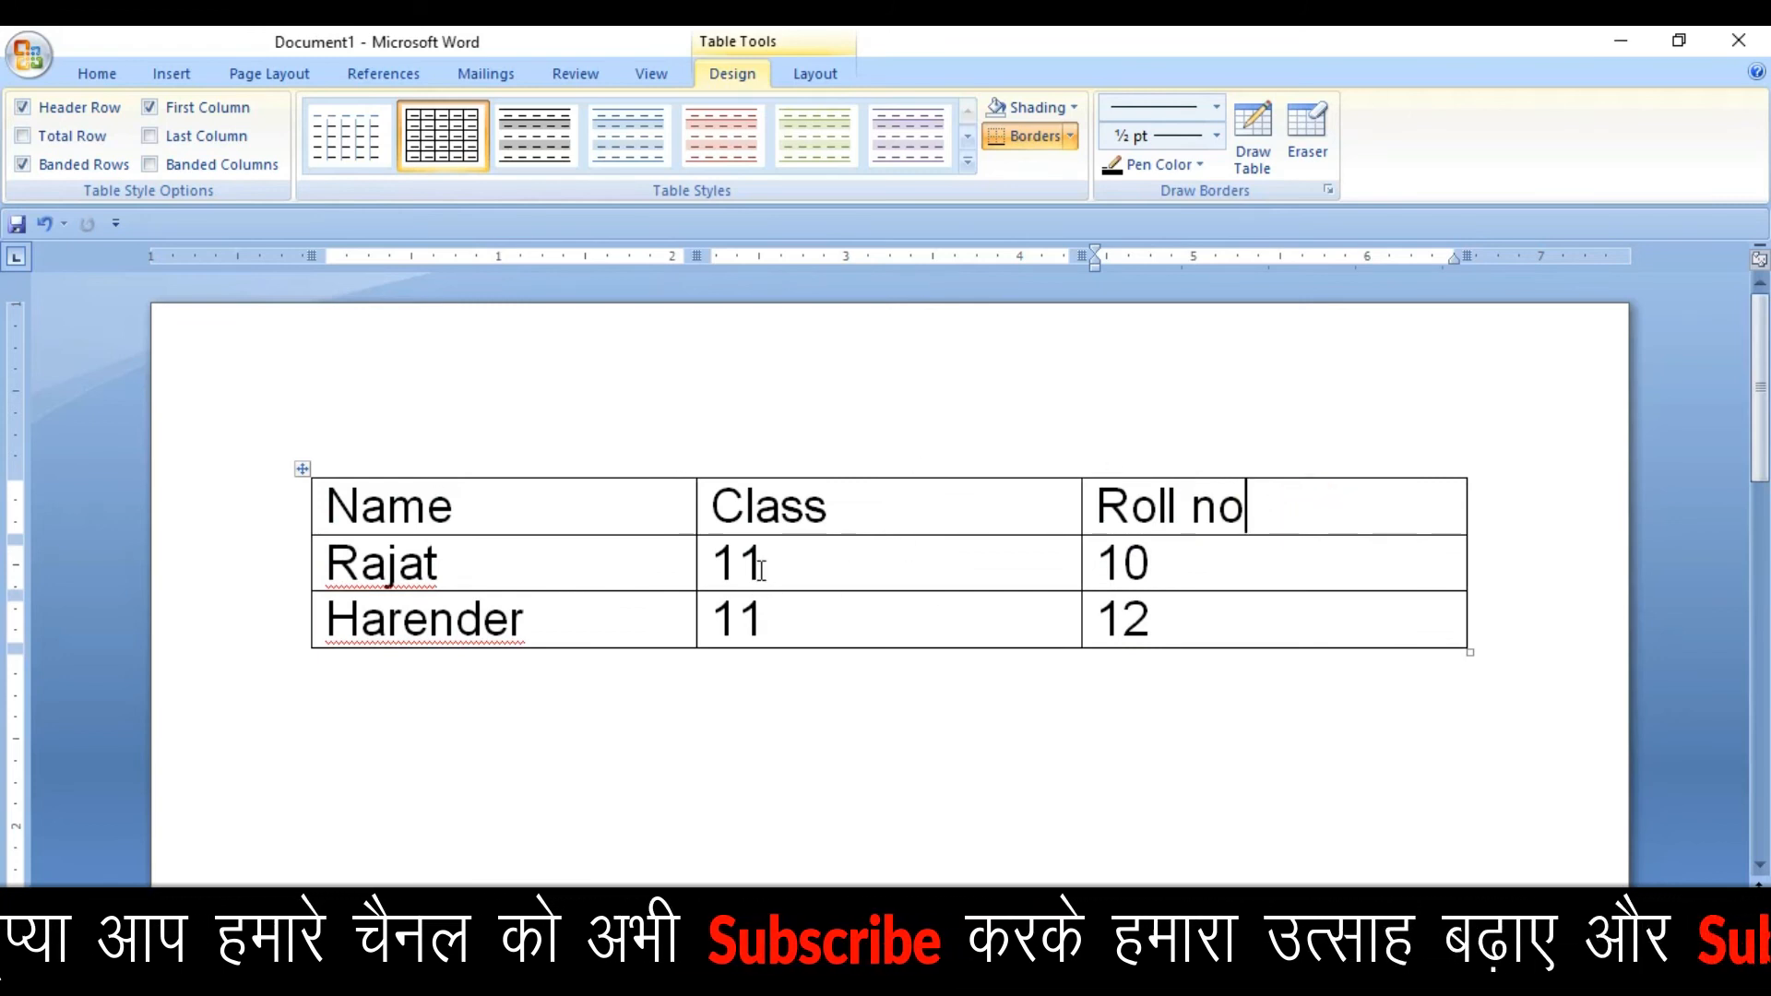
key("ctrl+z")
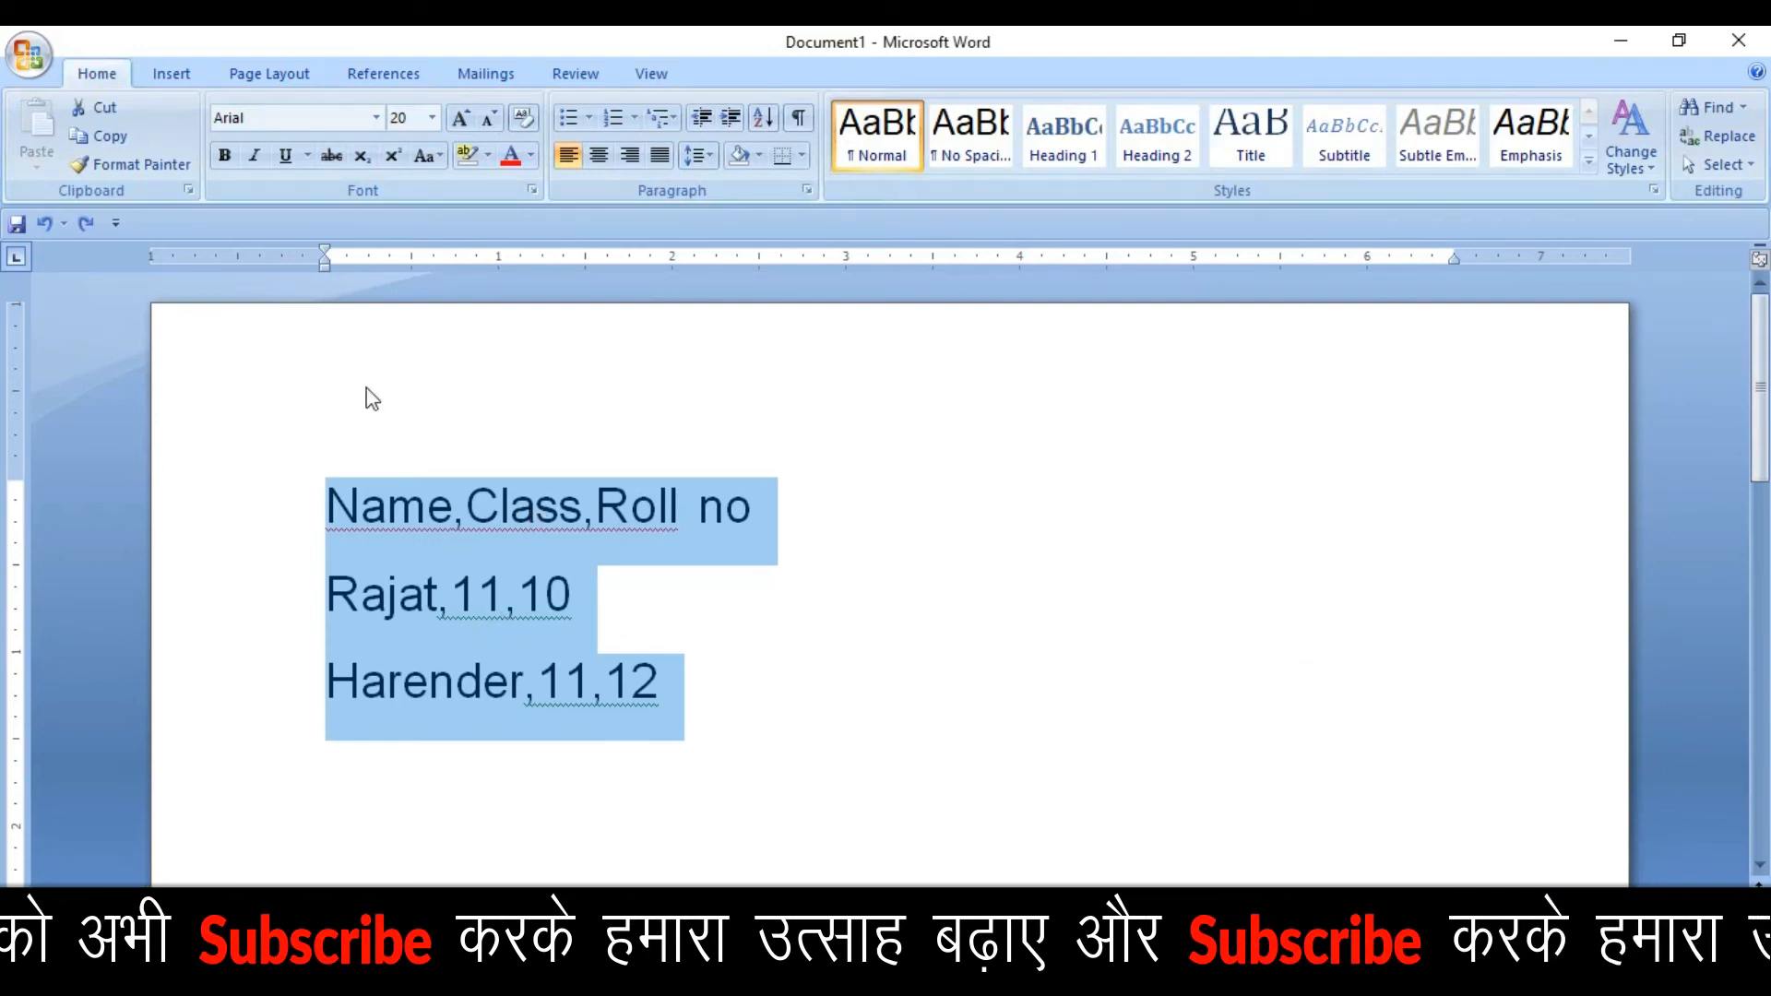
Repeat the comma-separated conversion of the selected lines into a 3-column table and undo it again.
left_click(172, 73)
left_click(211, 148)
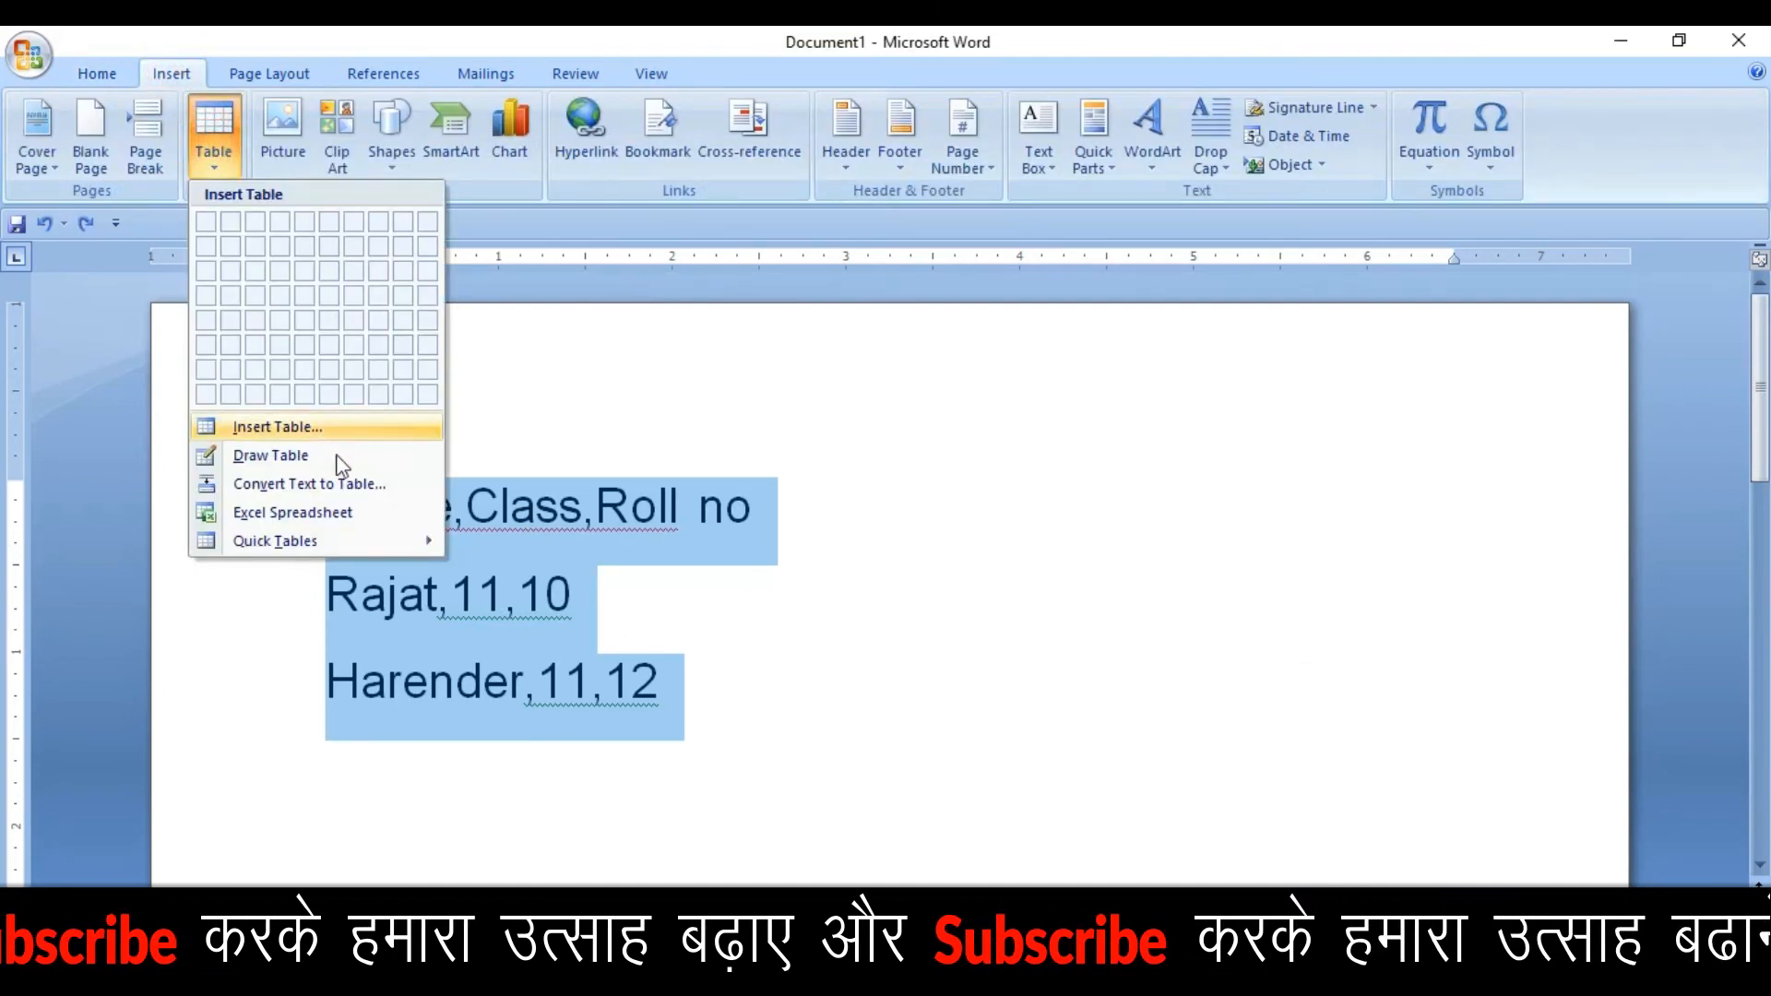
left_click(355, 484)
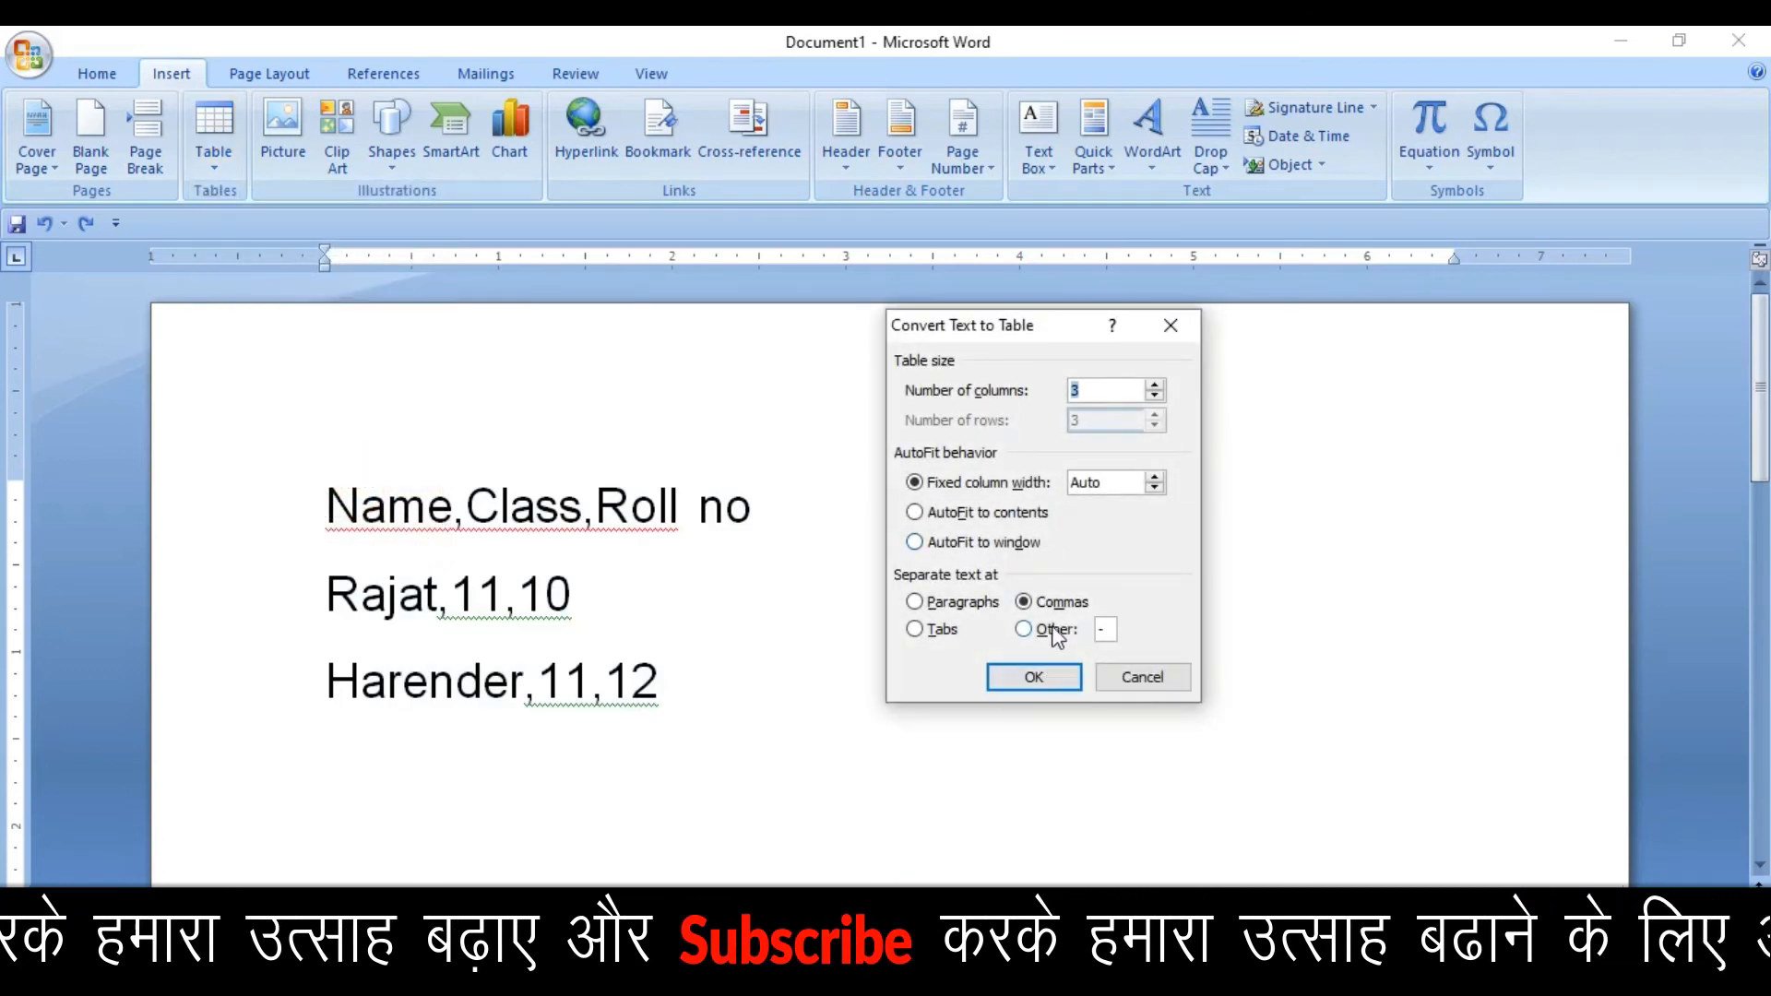
left_click(1051, 672)
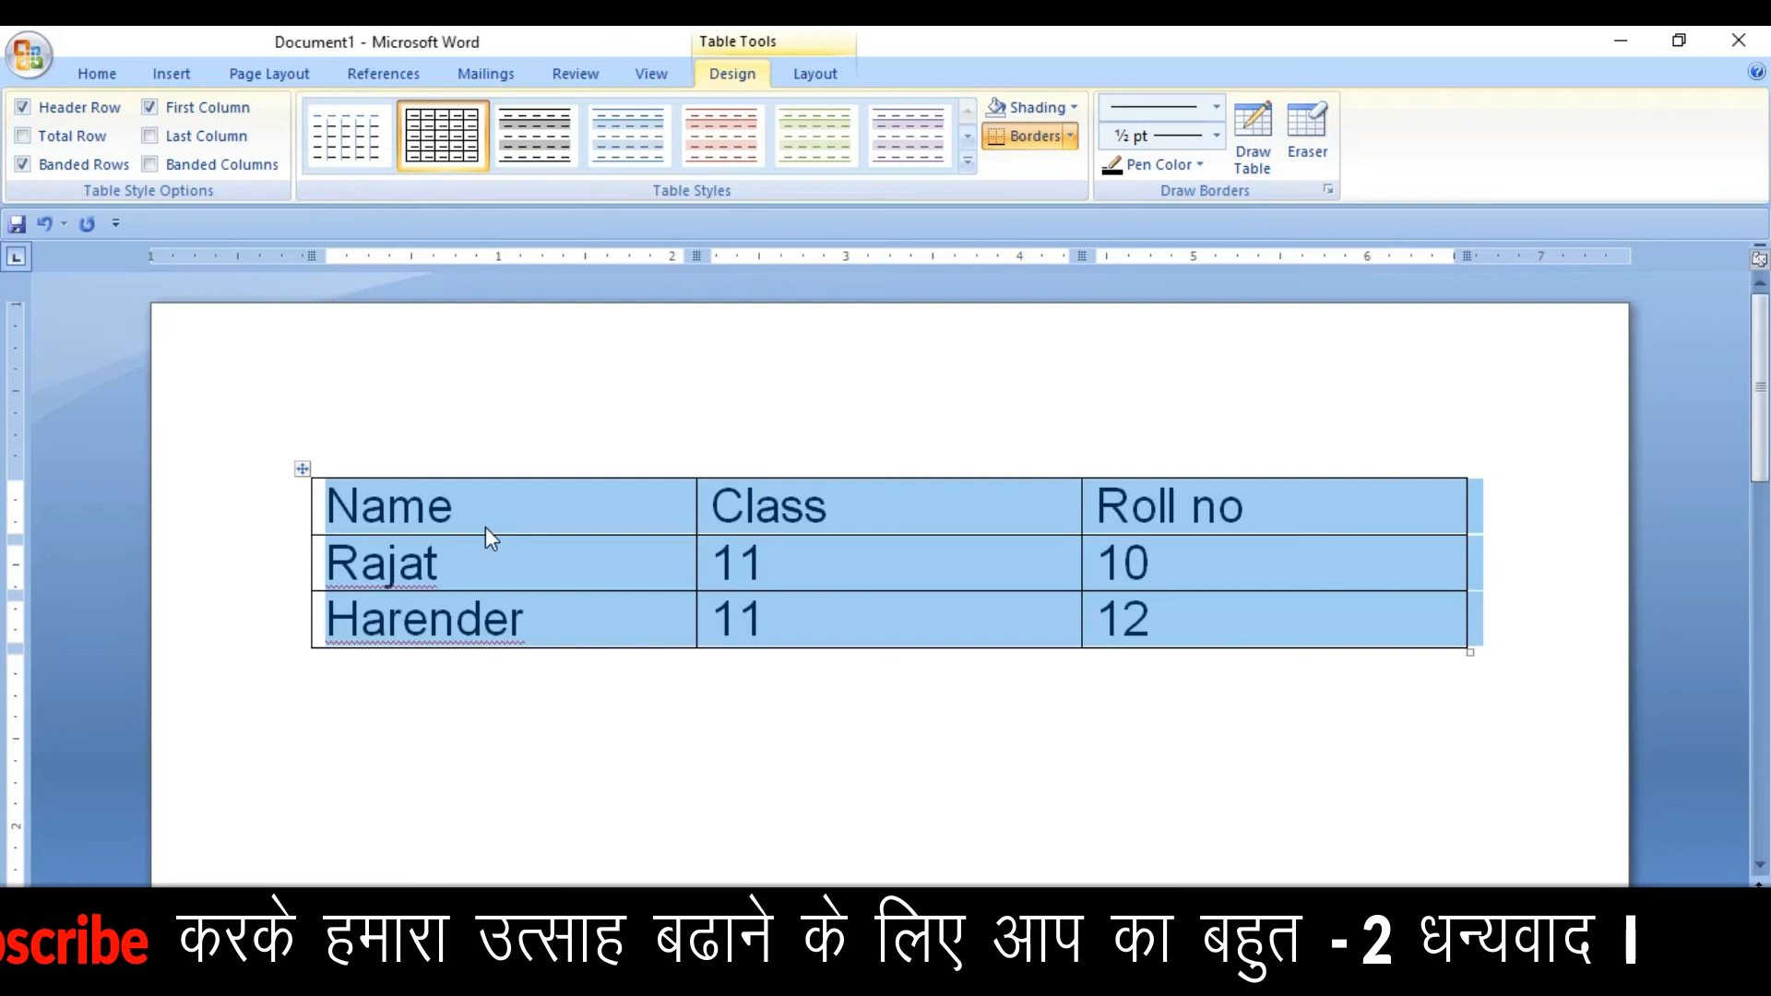
key("ctrl+z")
Replace the comma after the first student's name with a period and the one after the second student's name with a slash.
left_click(450, 592)
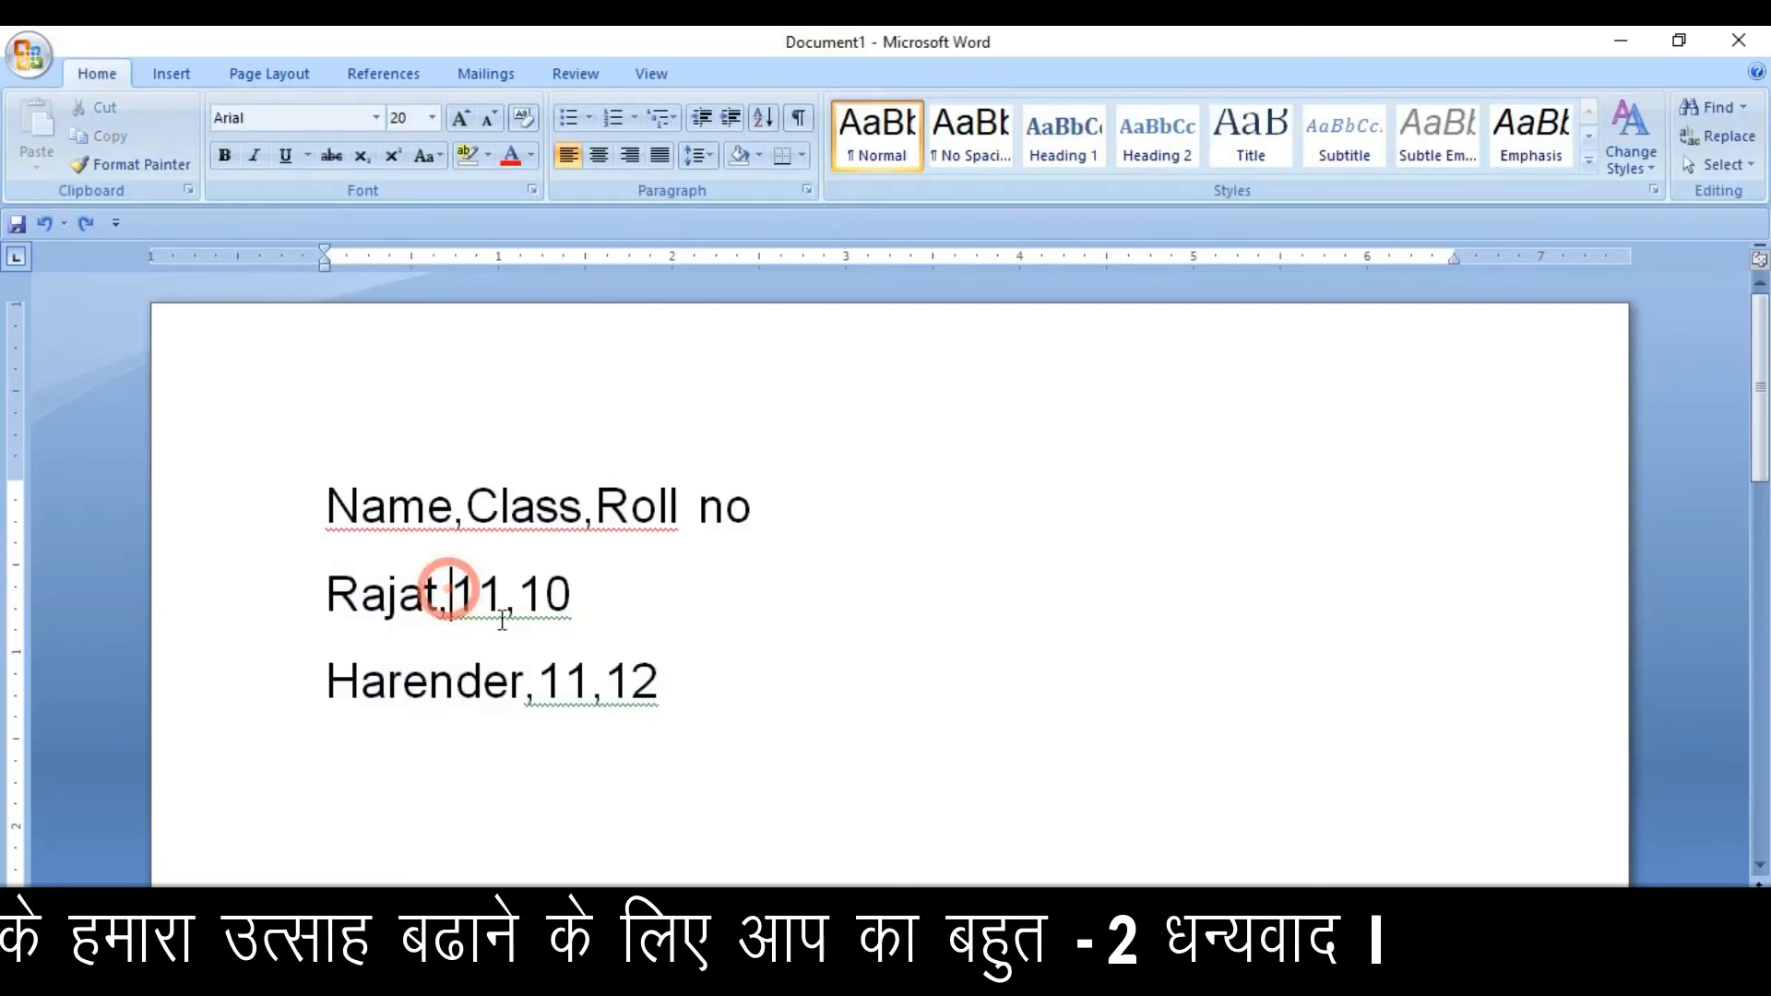
key("BackSpace")
type(".")
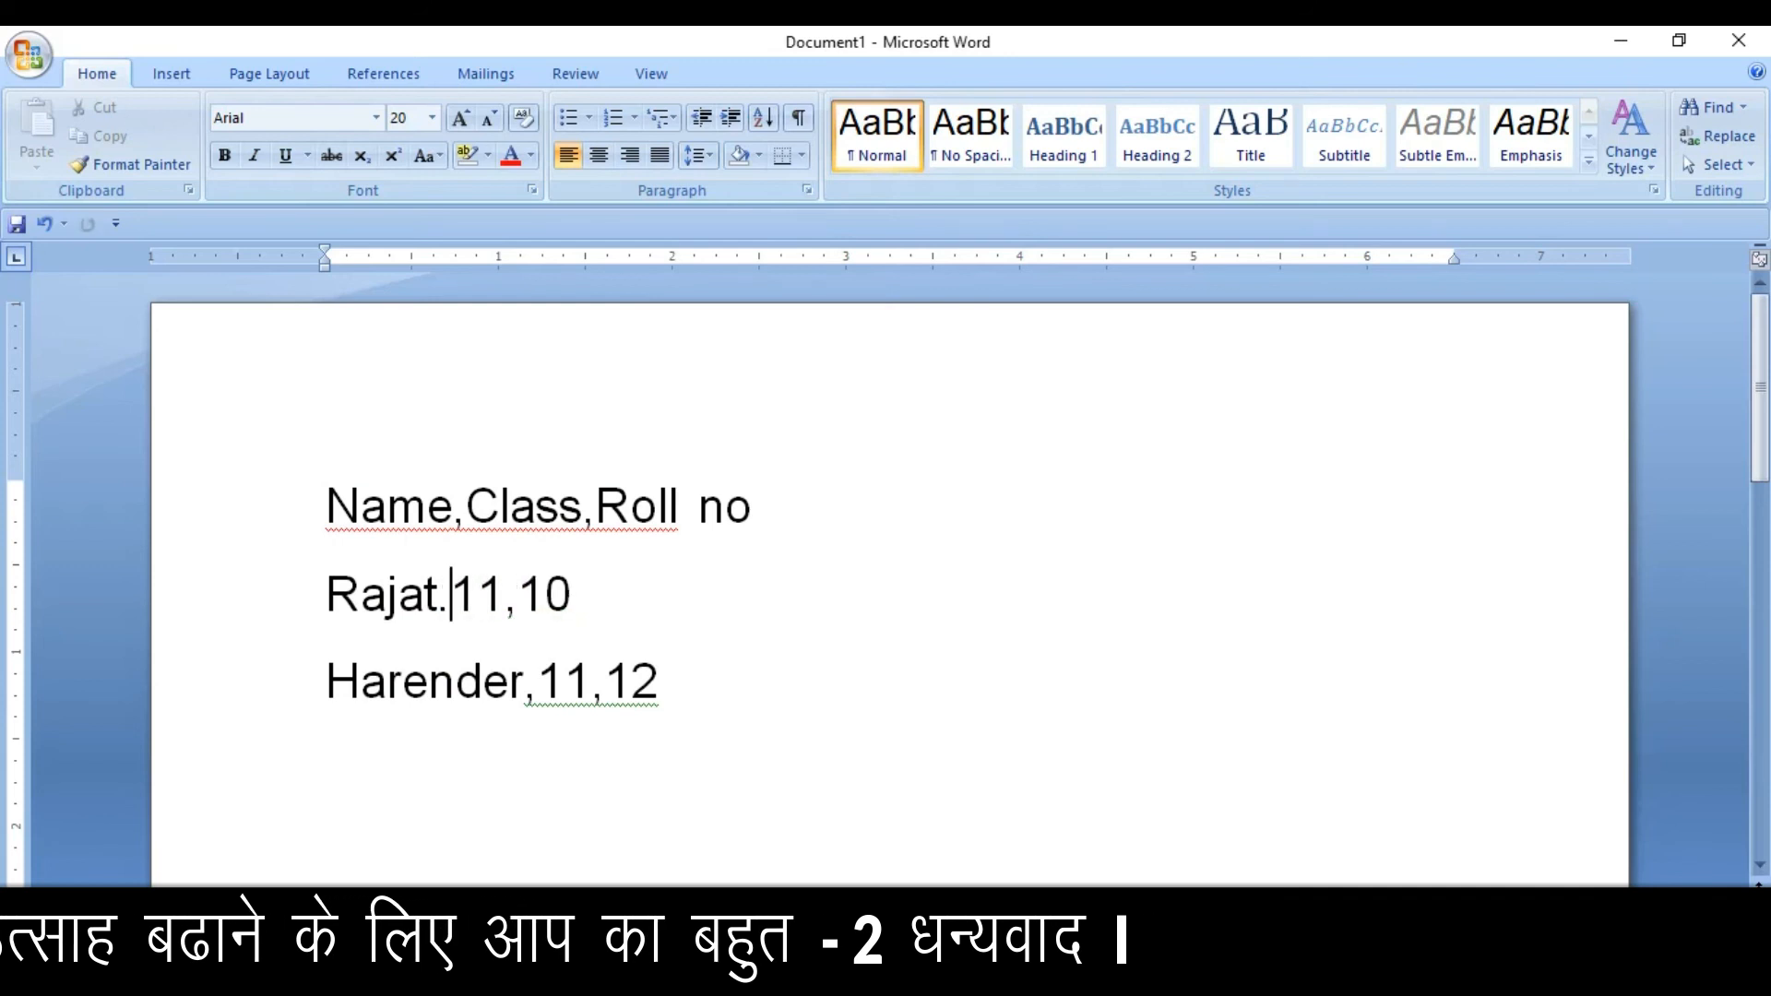
key("Down")
key("Right")
key("Right")
key("Right")
key("Right")
key("BackSpace")
type("/")
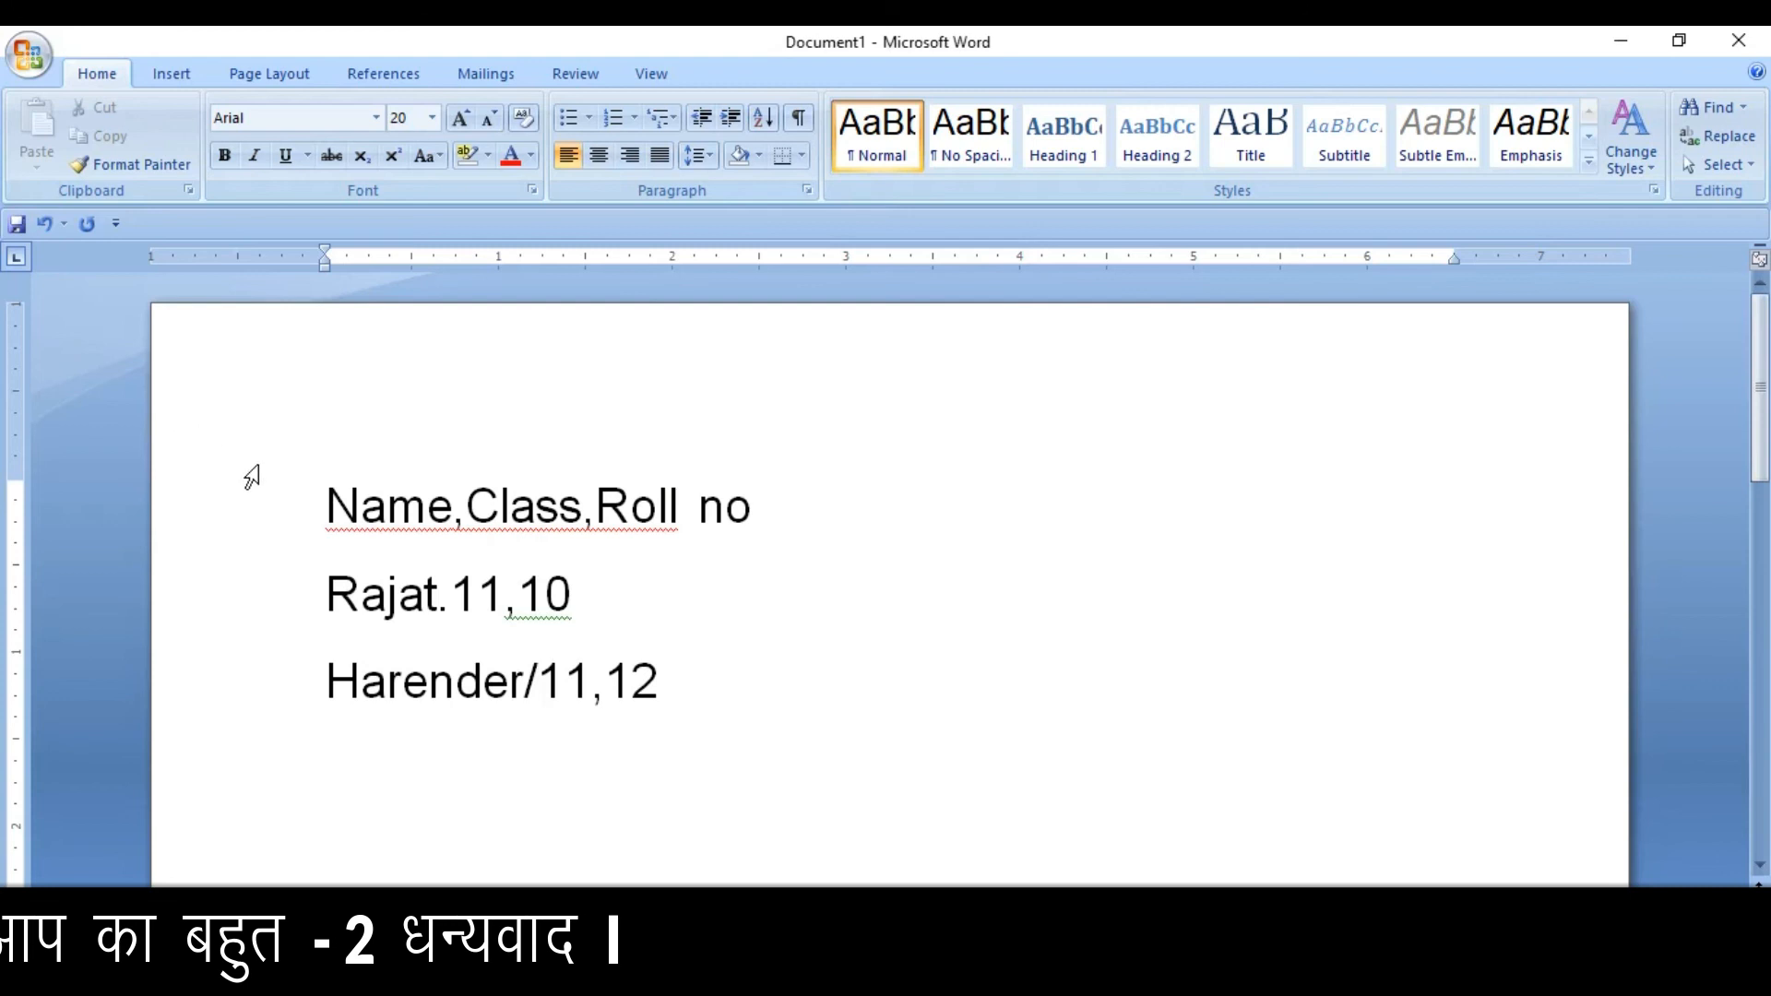
Convert the lines with mixed separators into a 3-column table split at commas, and undo the conversion.
left_click_drag(325, 499, 656, 670)
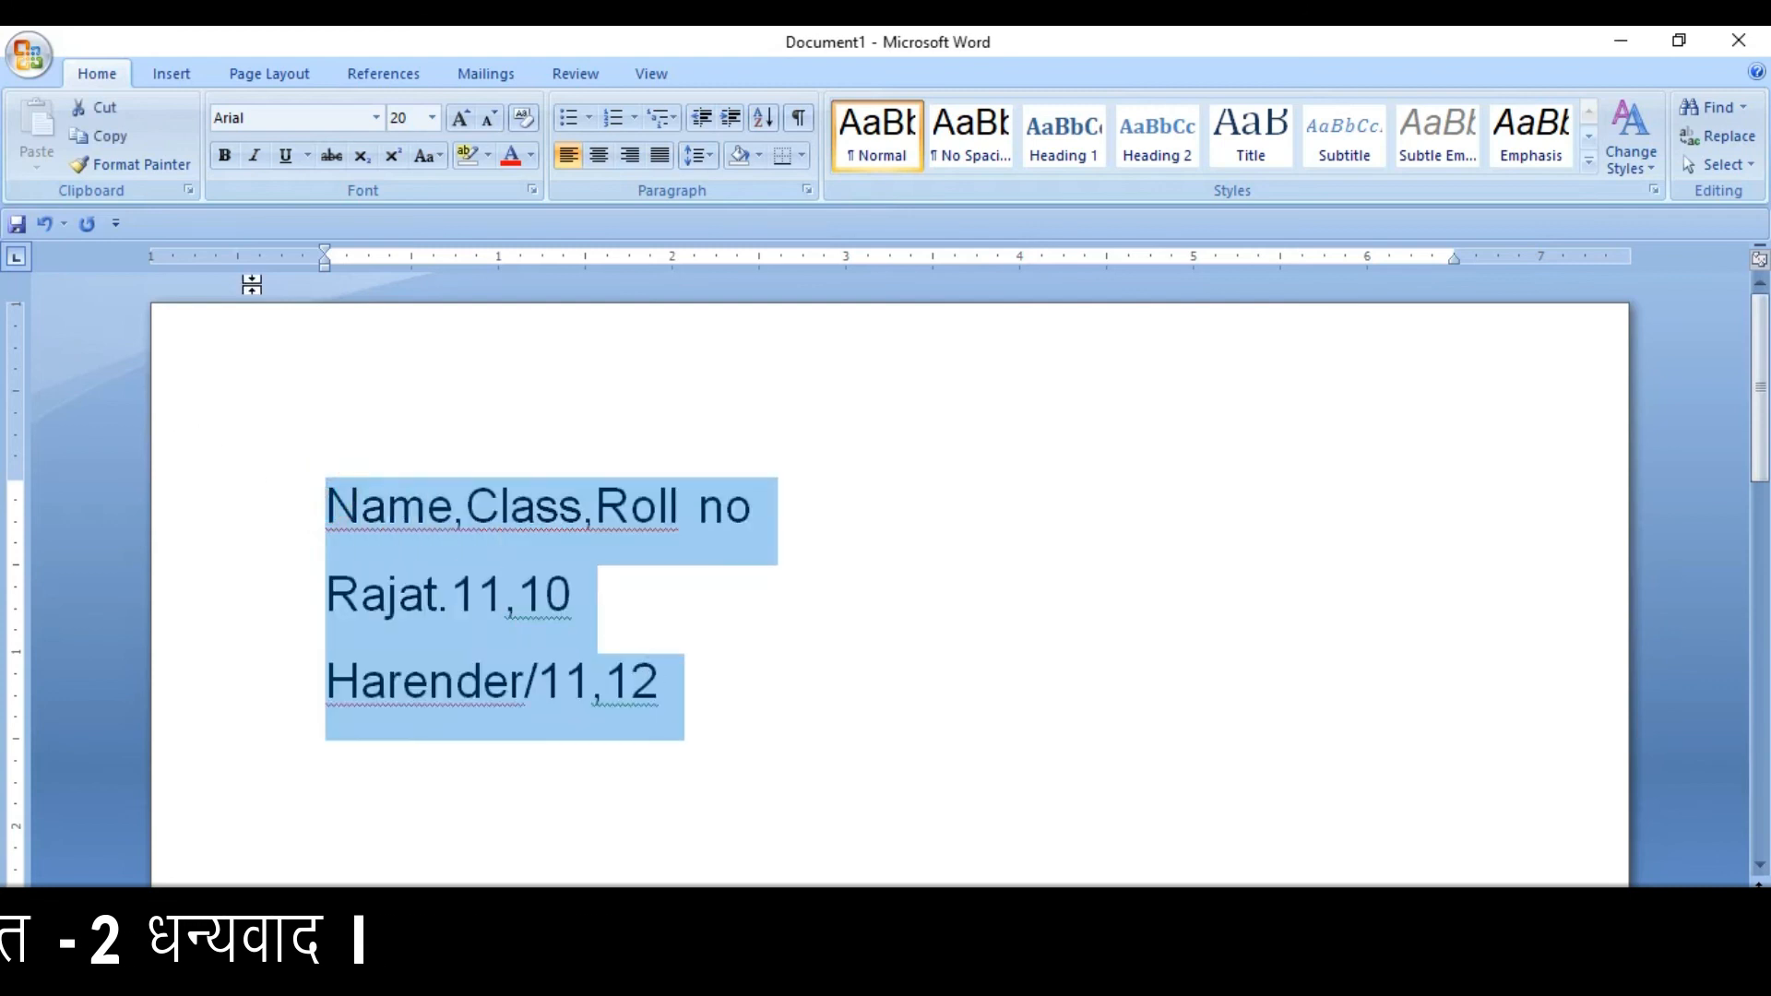
left_click(192, 78)
left_click(210, 155)
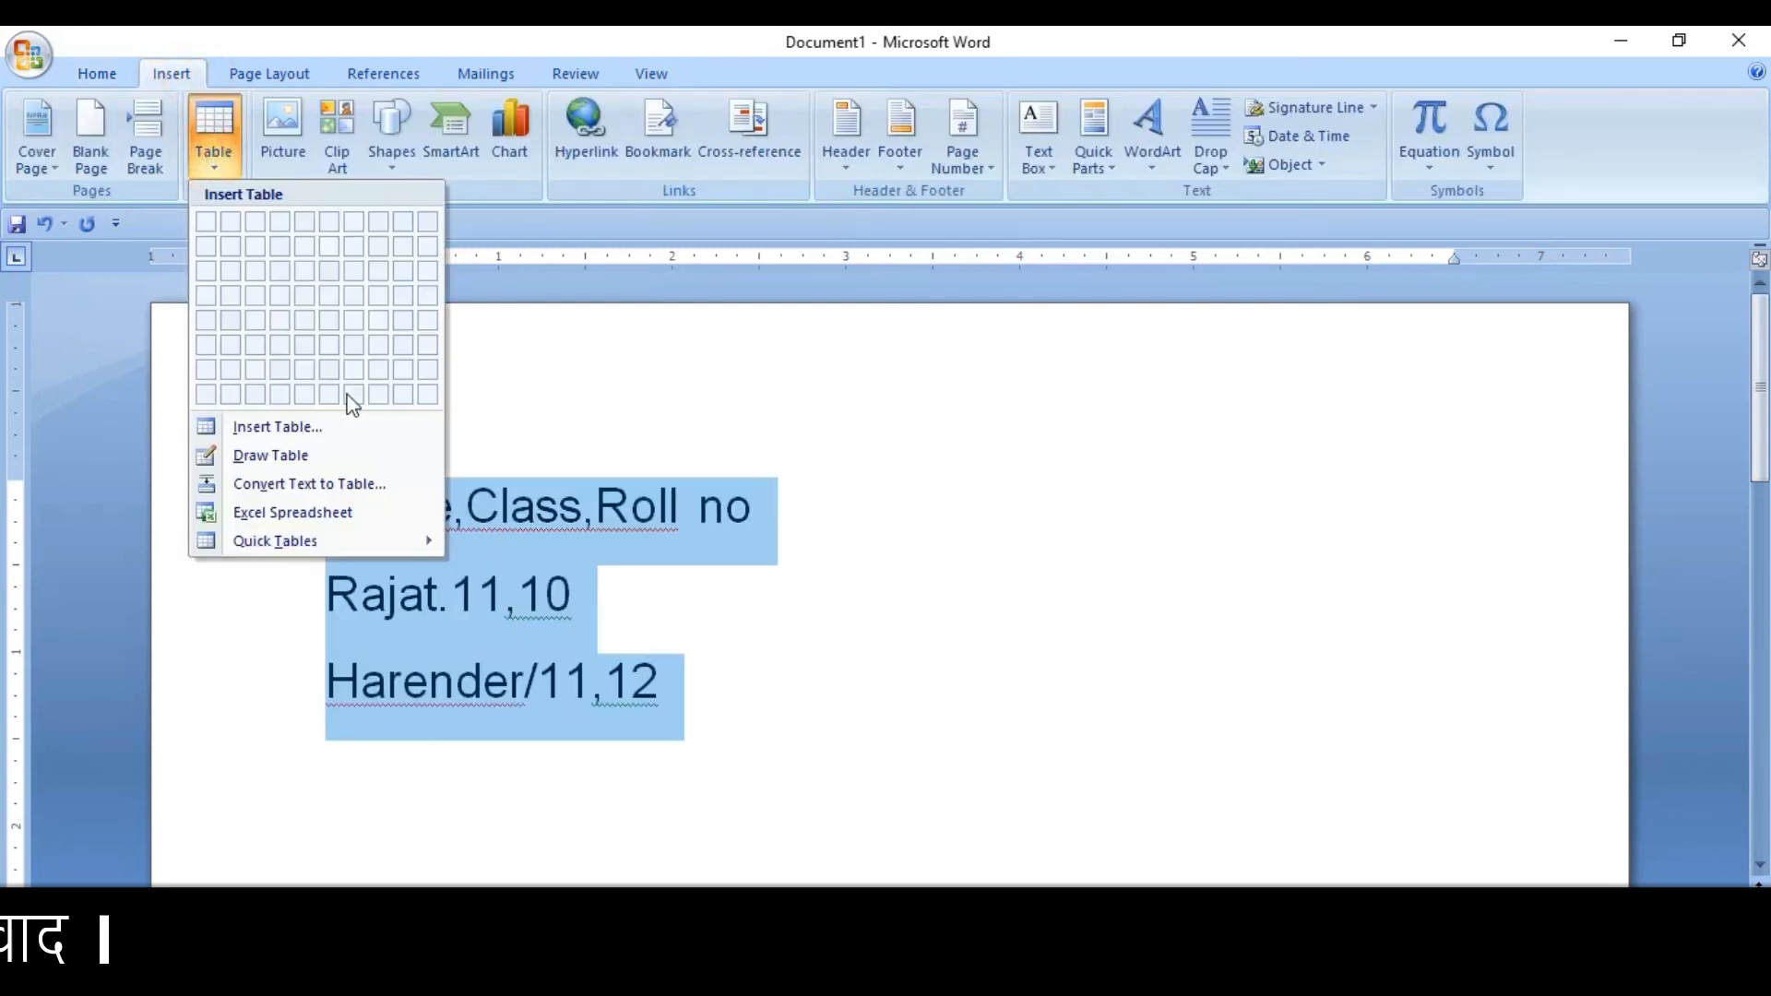
left_click(365, 485)
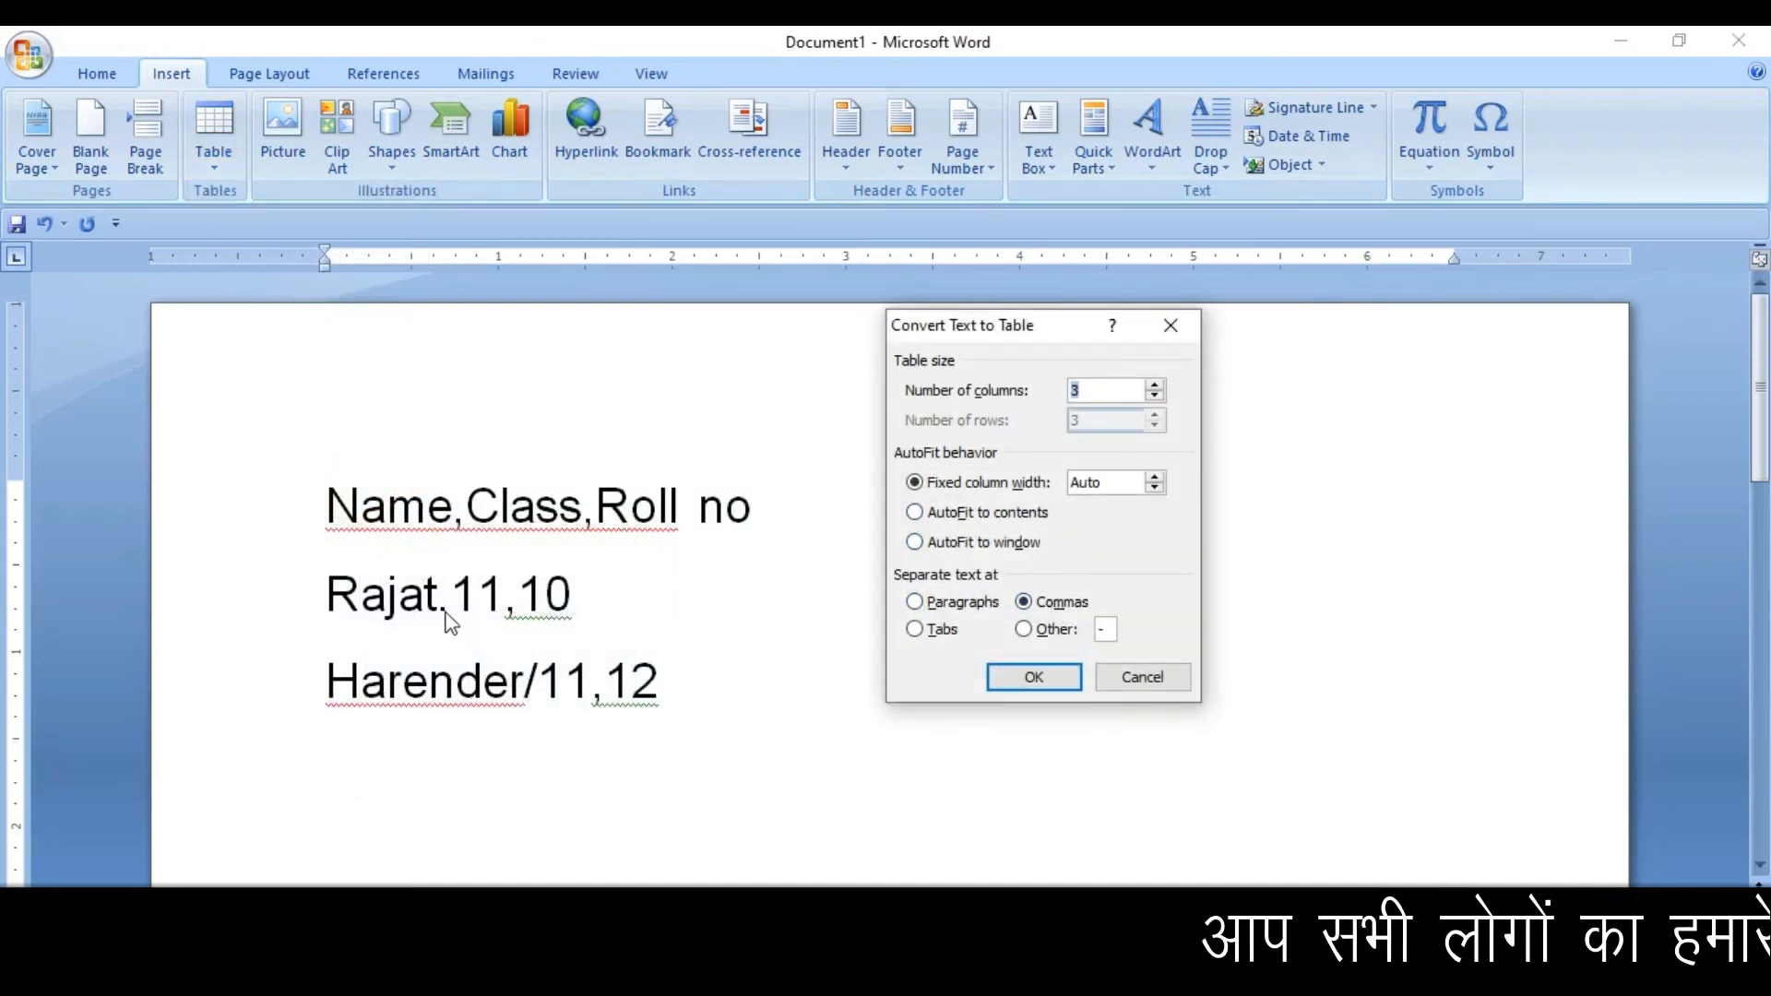
left_click(1056, 681)
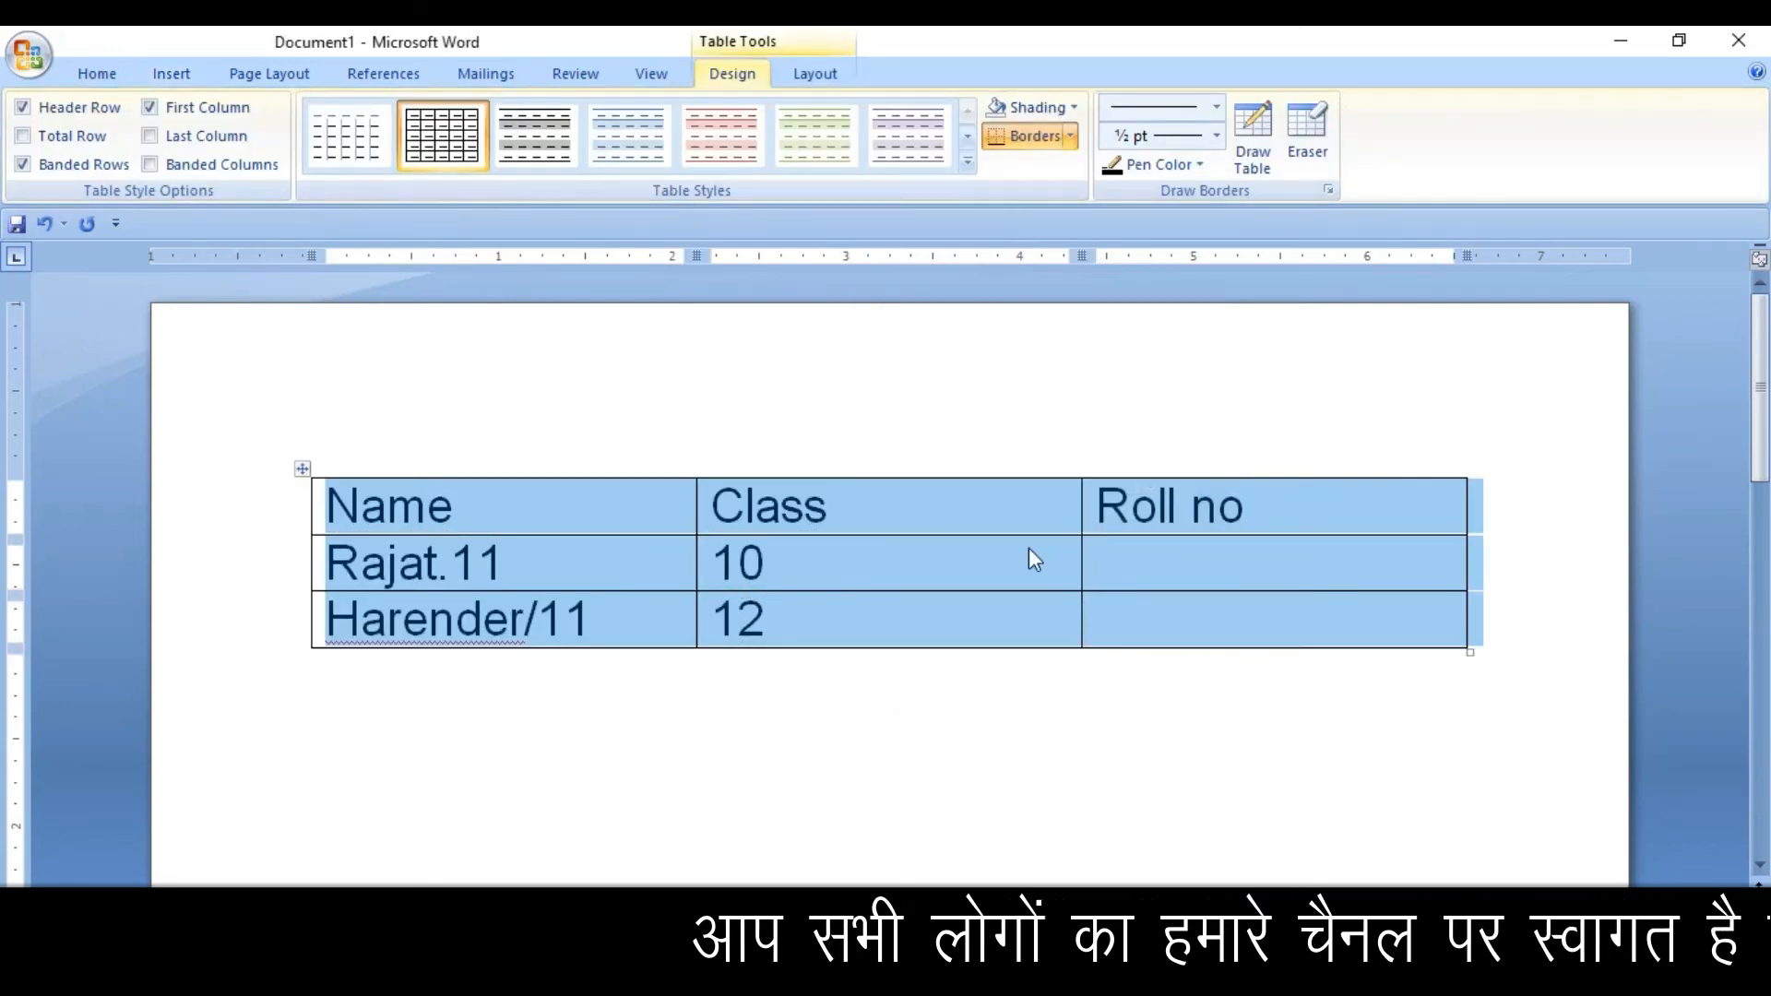
key("ctrl+z")
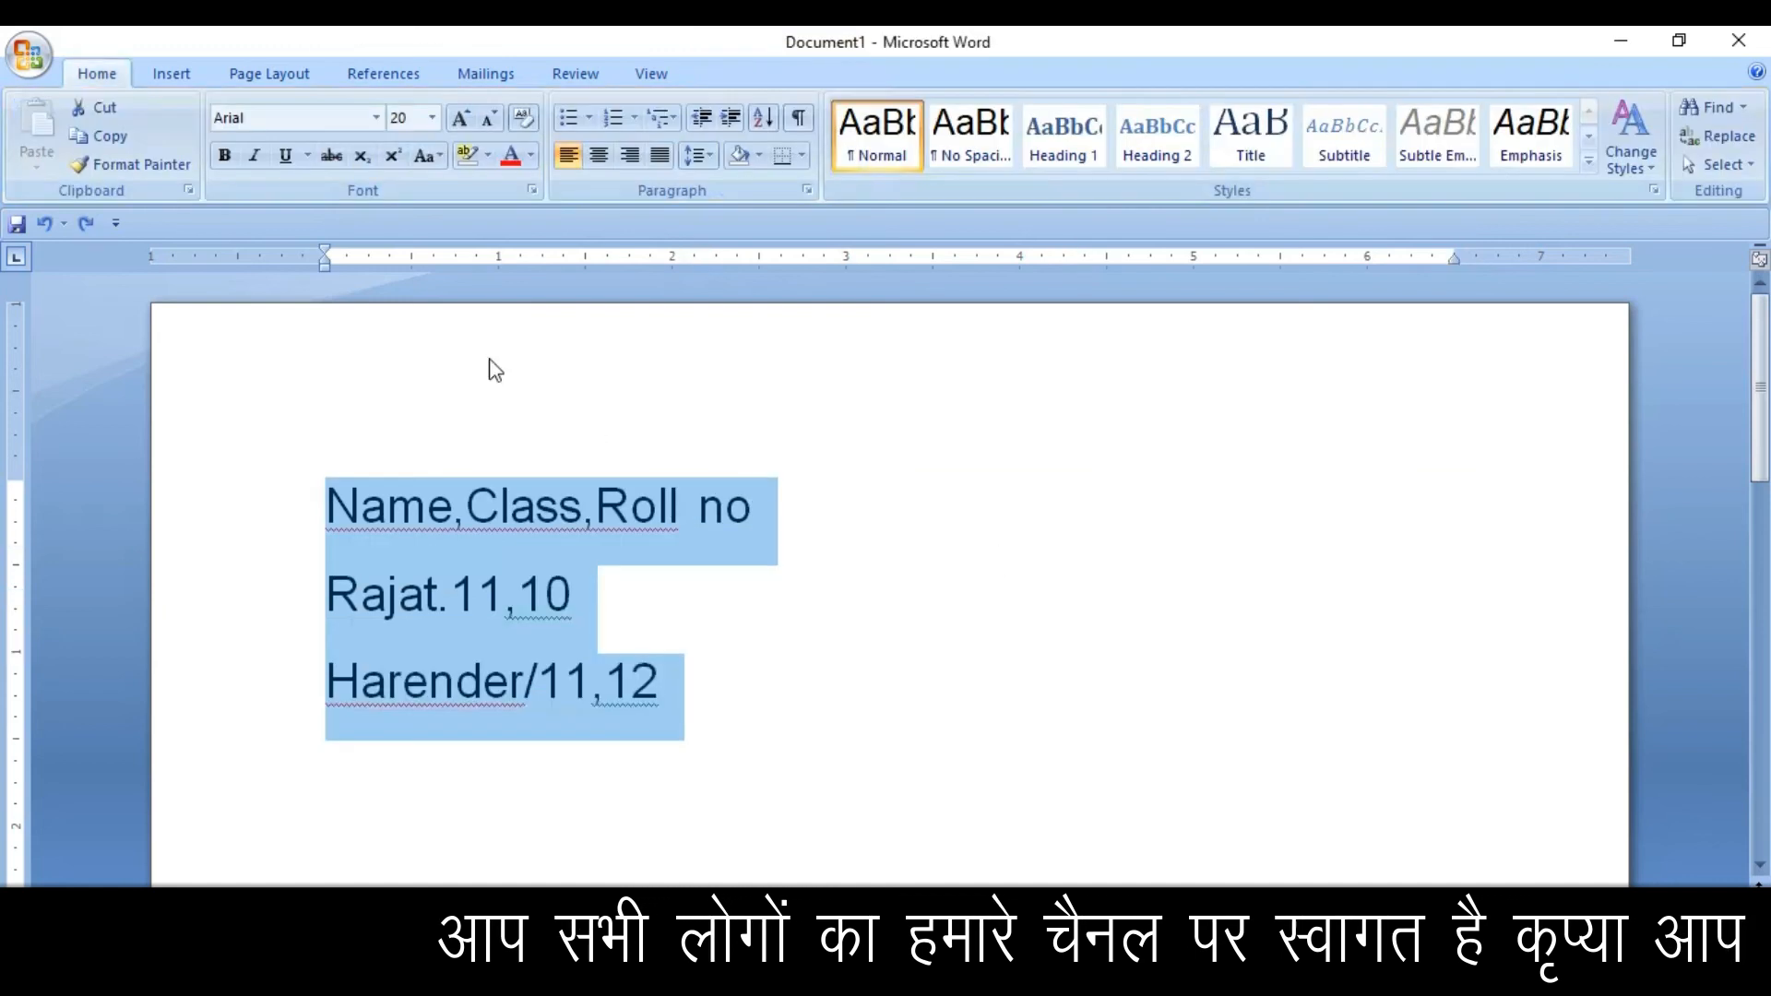
Convert the selected lines into a table with text separated at paragraphs, and undo the conversion.
left_click(172, 73)
left_click(205, 155)
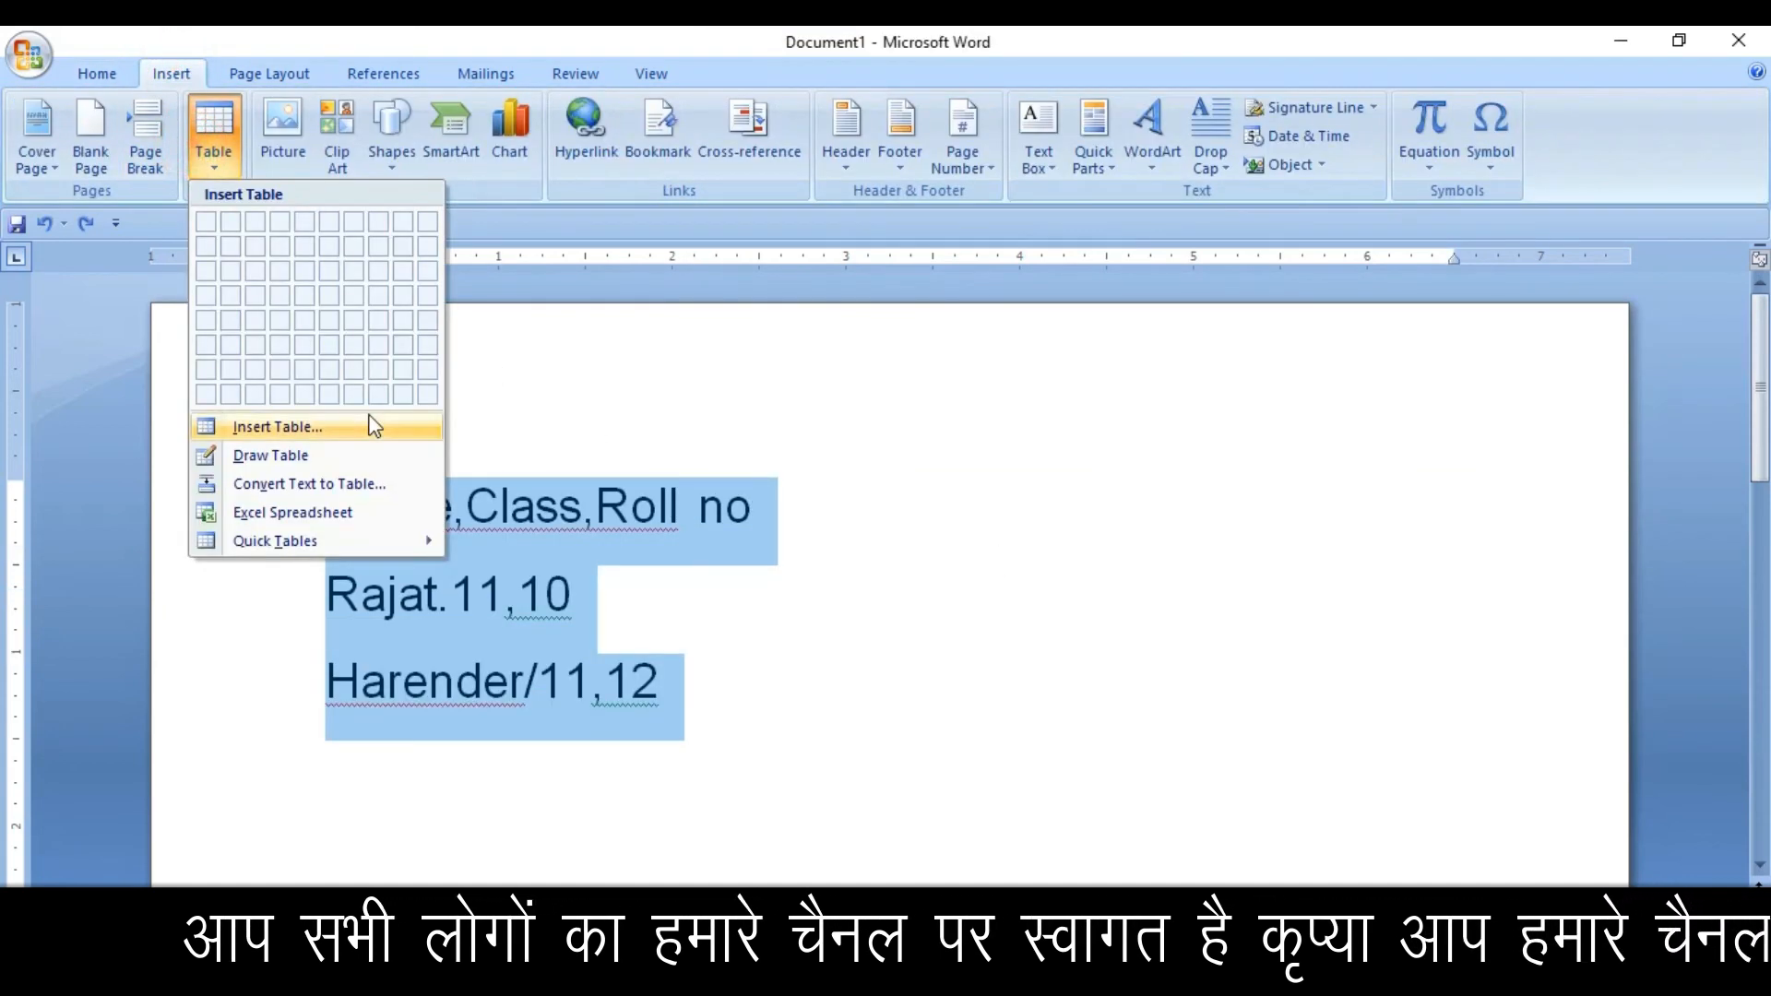
left_click(390, 491)
left_click(915, 601)
left_click(1046, 681)
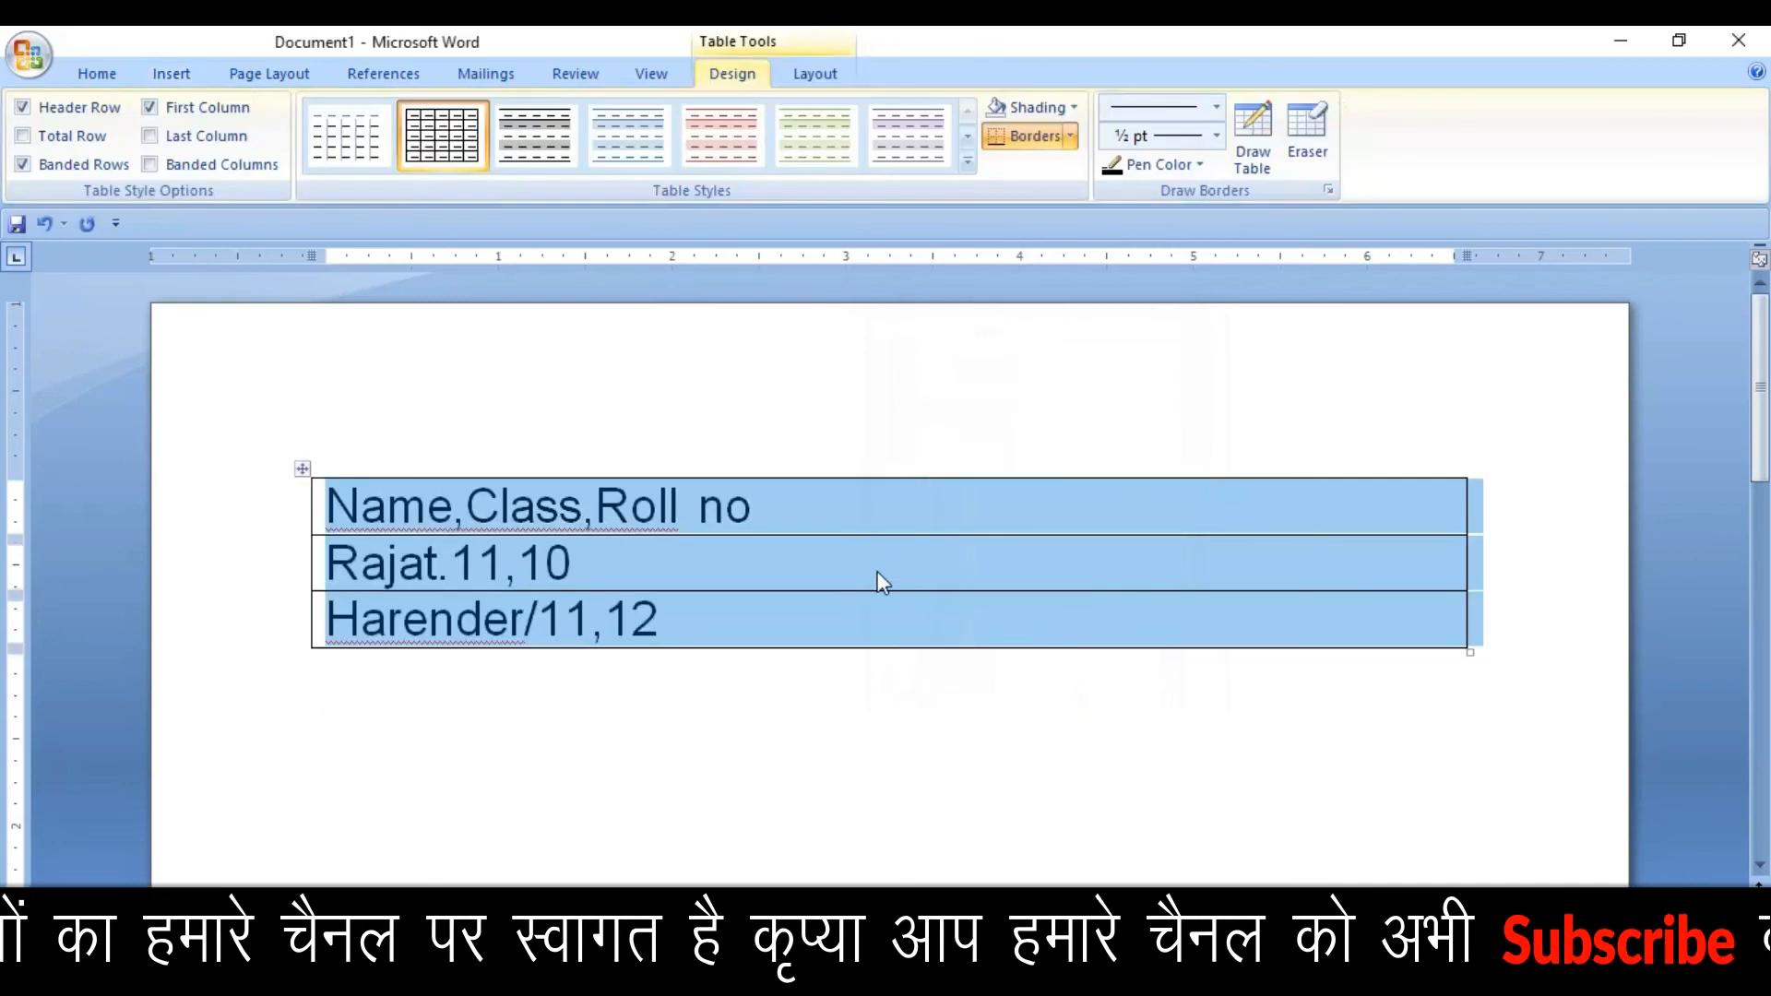
key("ctrl+z")
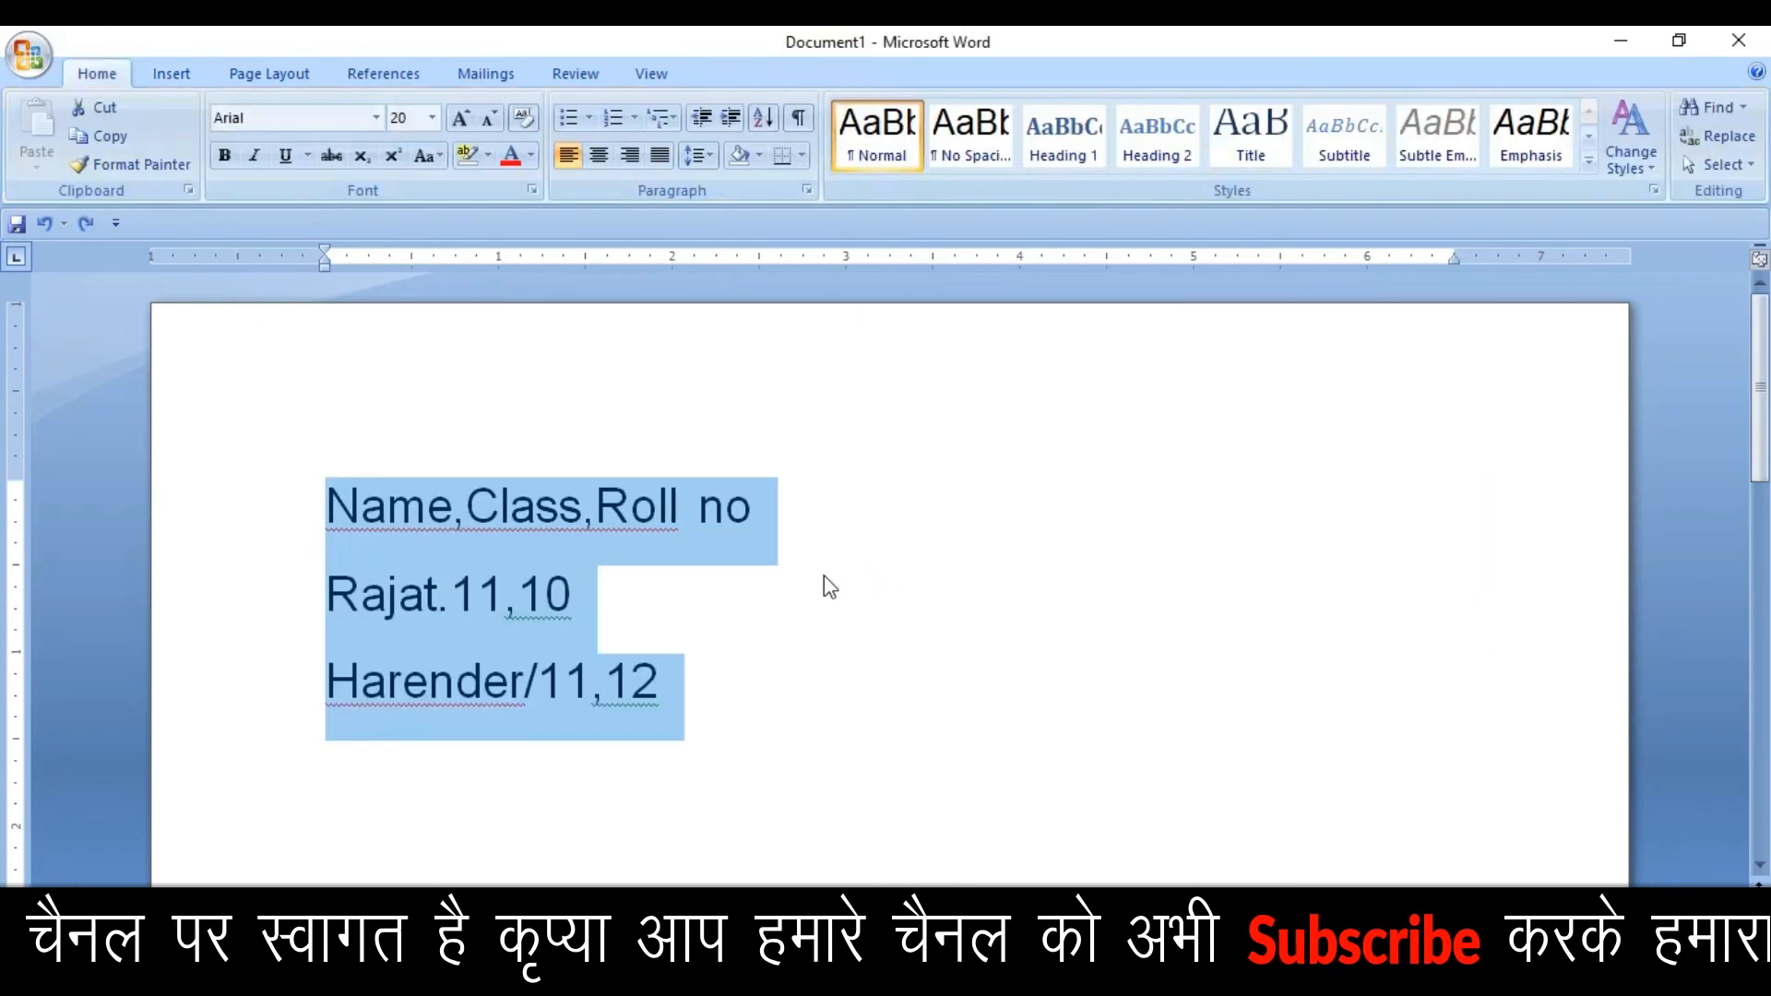
Replace both commas in the heading line with tabs between Name, Class and Roll no.
left_click(477, 521)
key("BackSpace")
key("Tab")
key("Right")
key("Right")
key("Right")
key("Right")
key("Right")
key("Right")
key("BackSpace")
key("Tab")
Replace the period and the comma in the first student line with tabs between the name, 11 and 10.
key("Down")
key("Left")
key("Left")
key("Left")
key("Left")
key("Left")
key("Left")
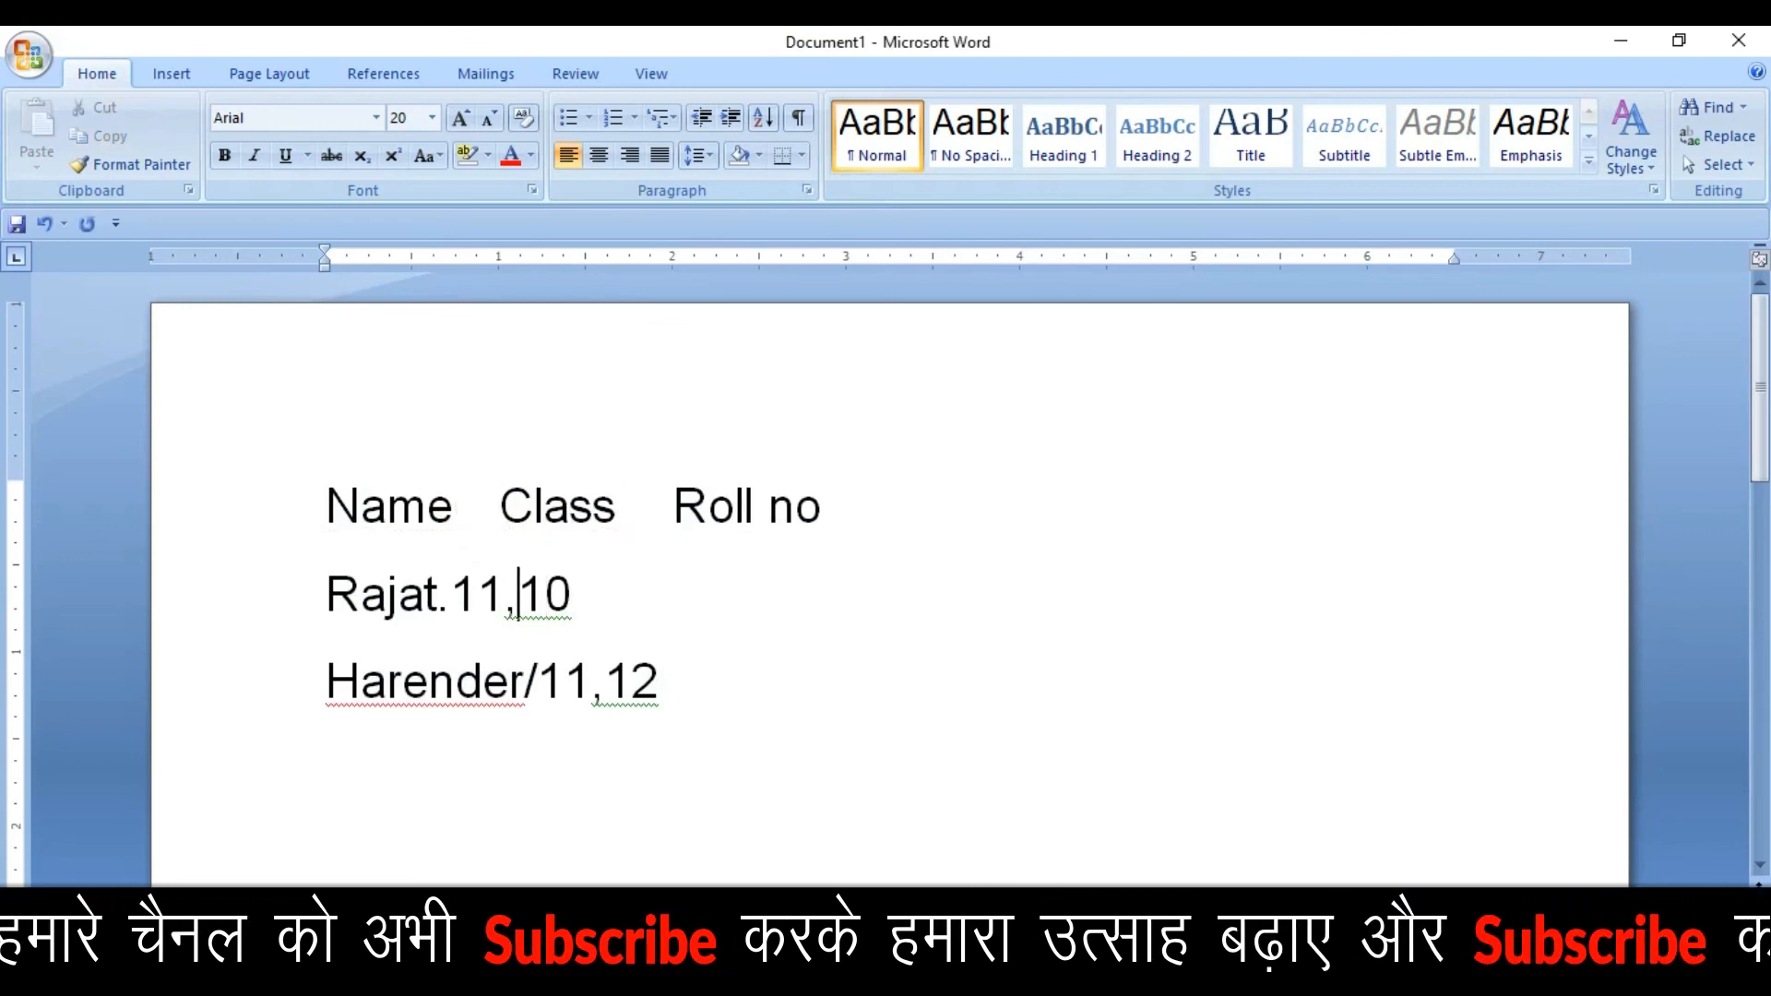
key("Delete")
key("Tab")
key("Right")
key("Right")
key("Right")
key("BackSpace")
key("Tab")
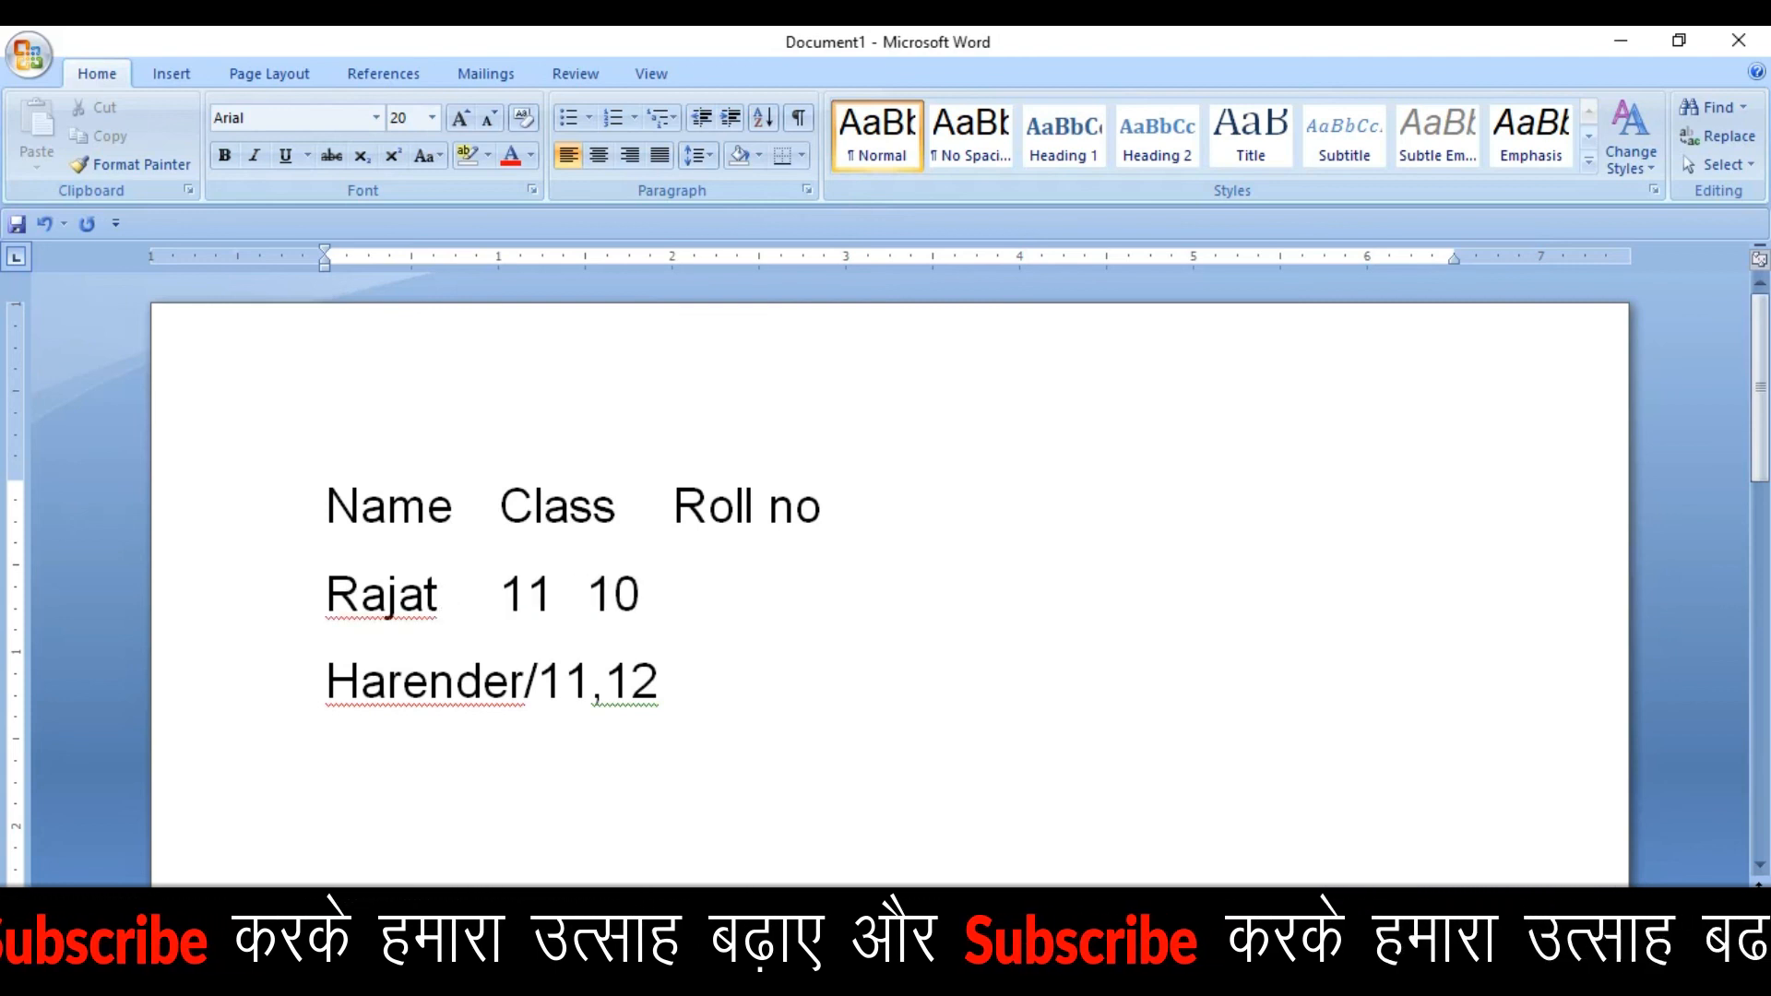
Replace the slash and the comma in the last student line with tabs between the name, 11 and 12.
key("Down")
key("Left")
key("Left")
key("BackSpace")
key("Tab")
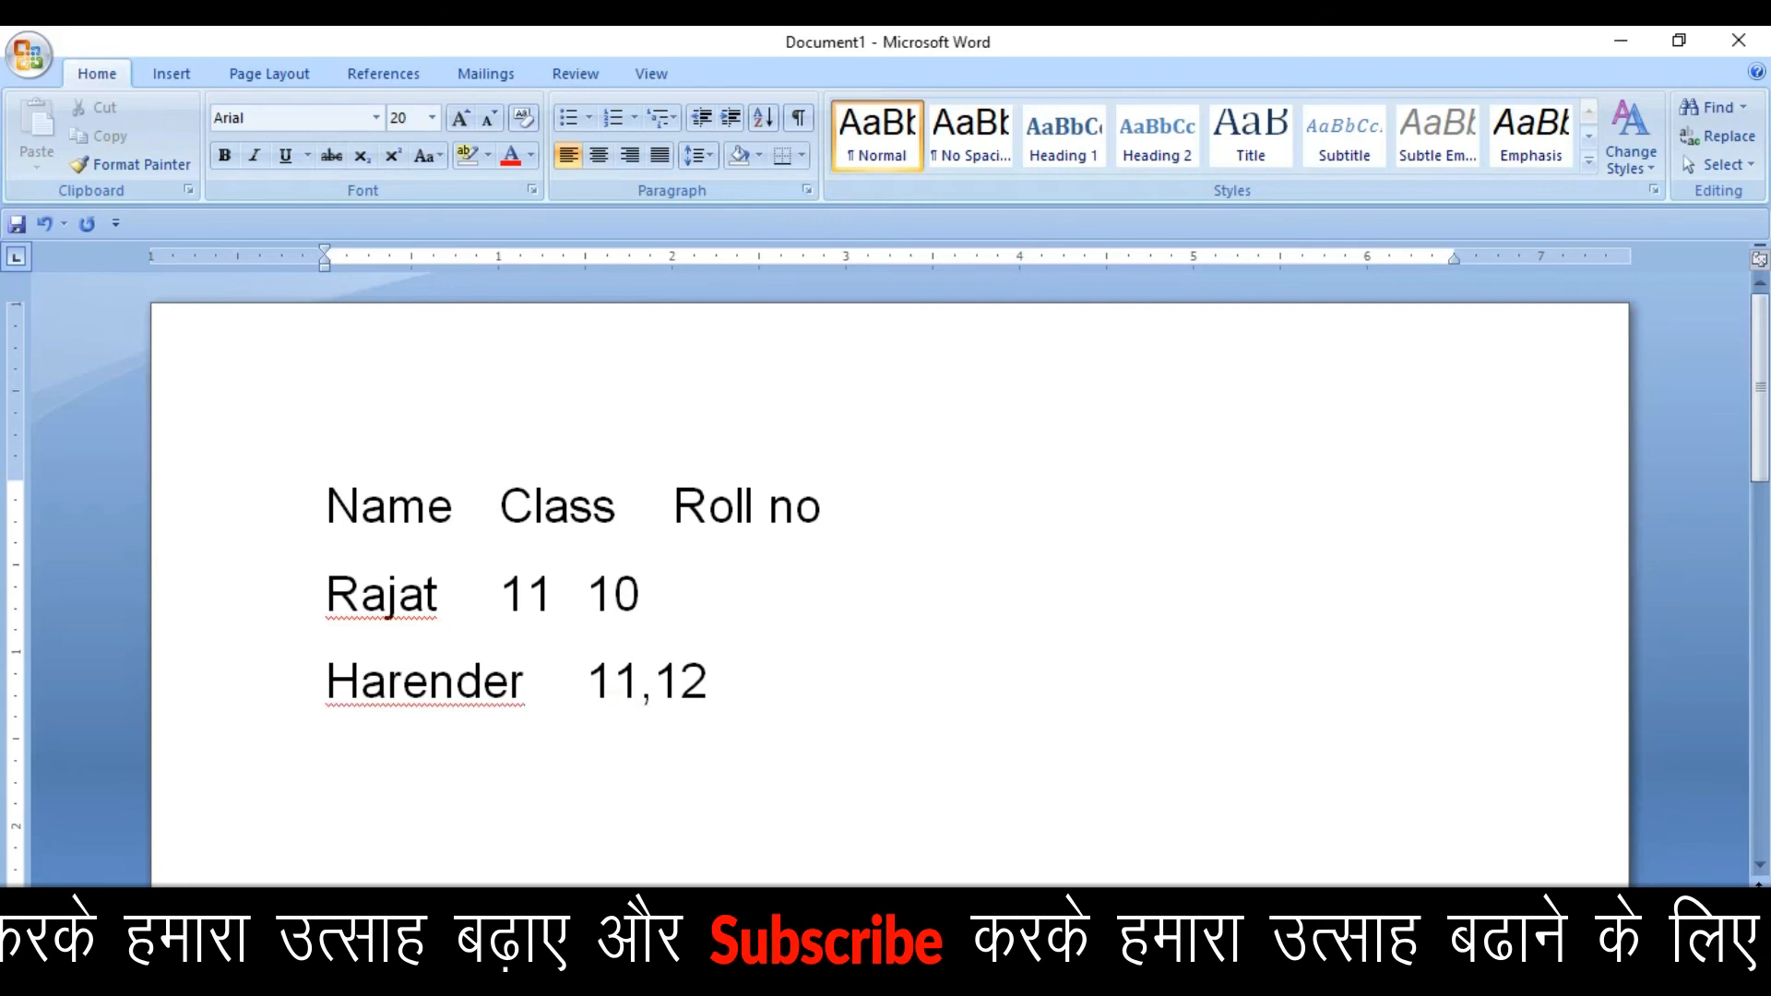
key("Right")
key("Right")
key("Delete")
key("Tab")
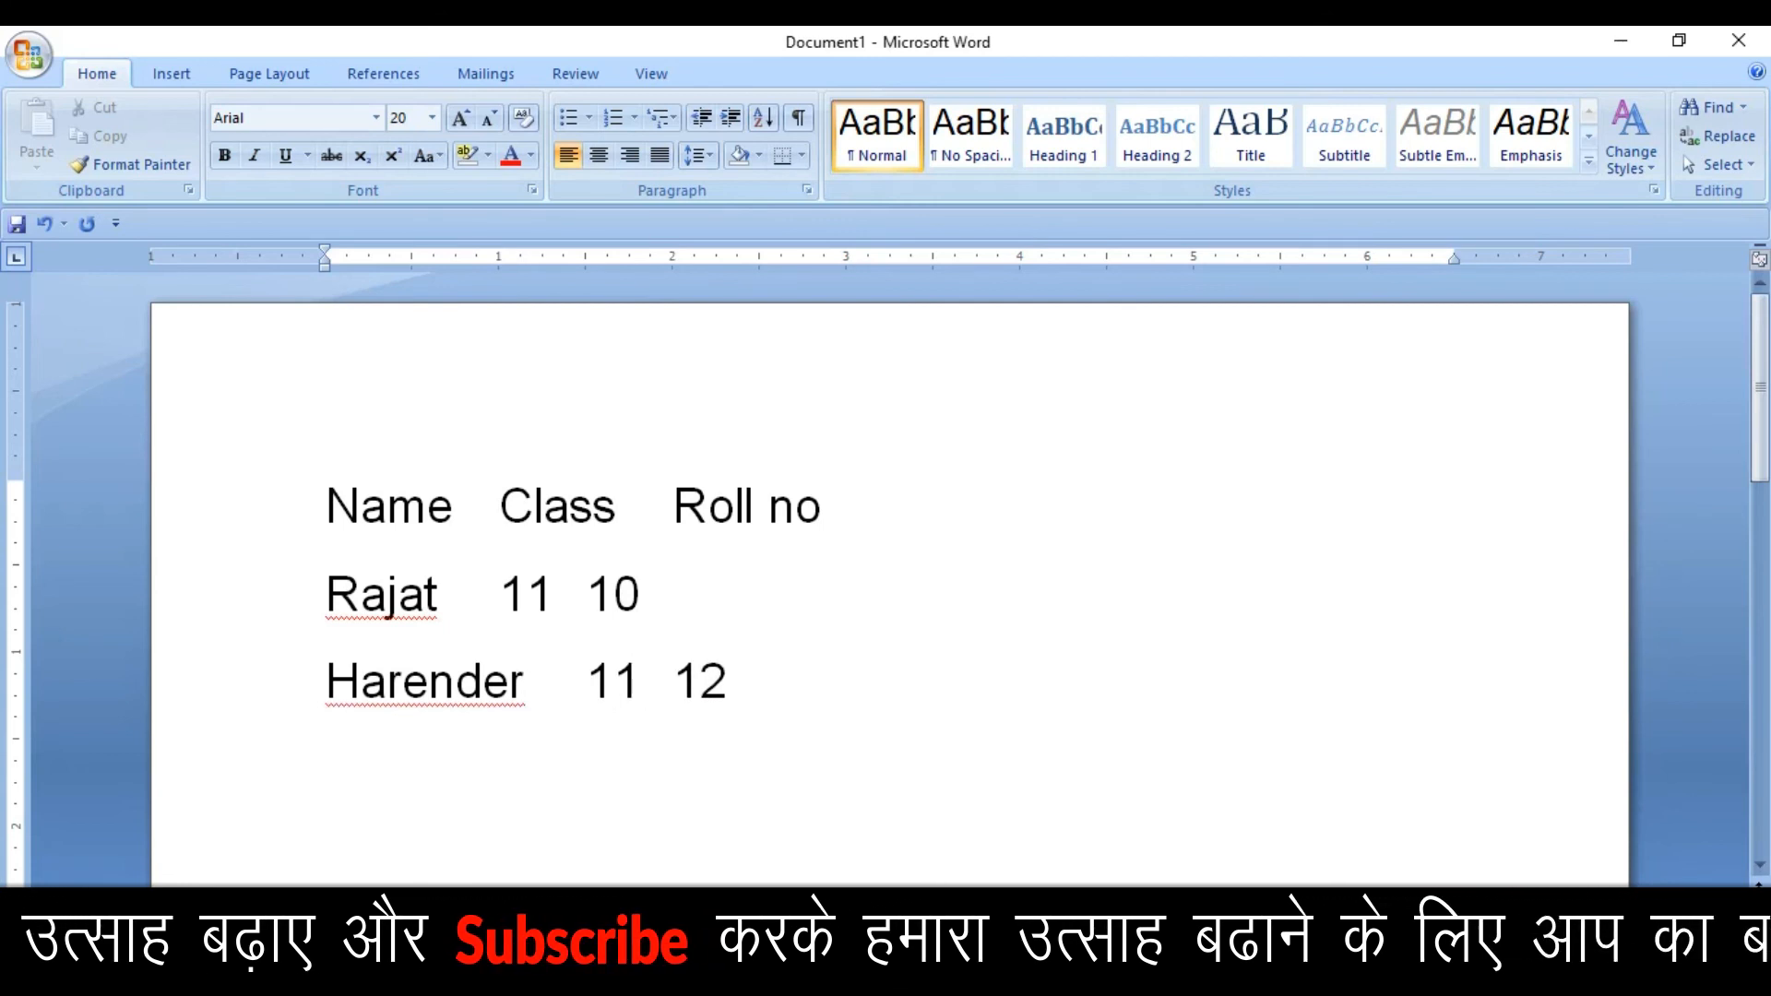
Convert the three tab-separated lines into a 3-column table with text separated at tabs, and undo the conversion.
left_click_drag(328, 506, 738, 682)
left_click(172, 73)
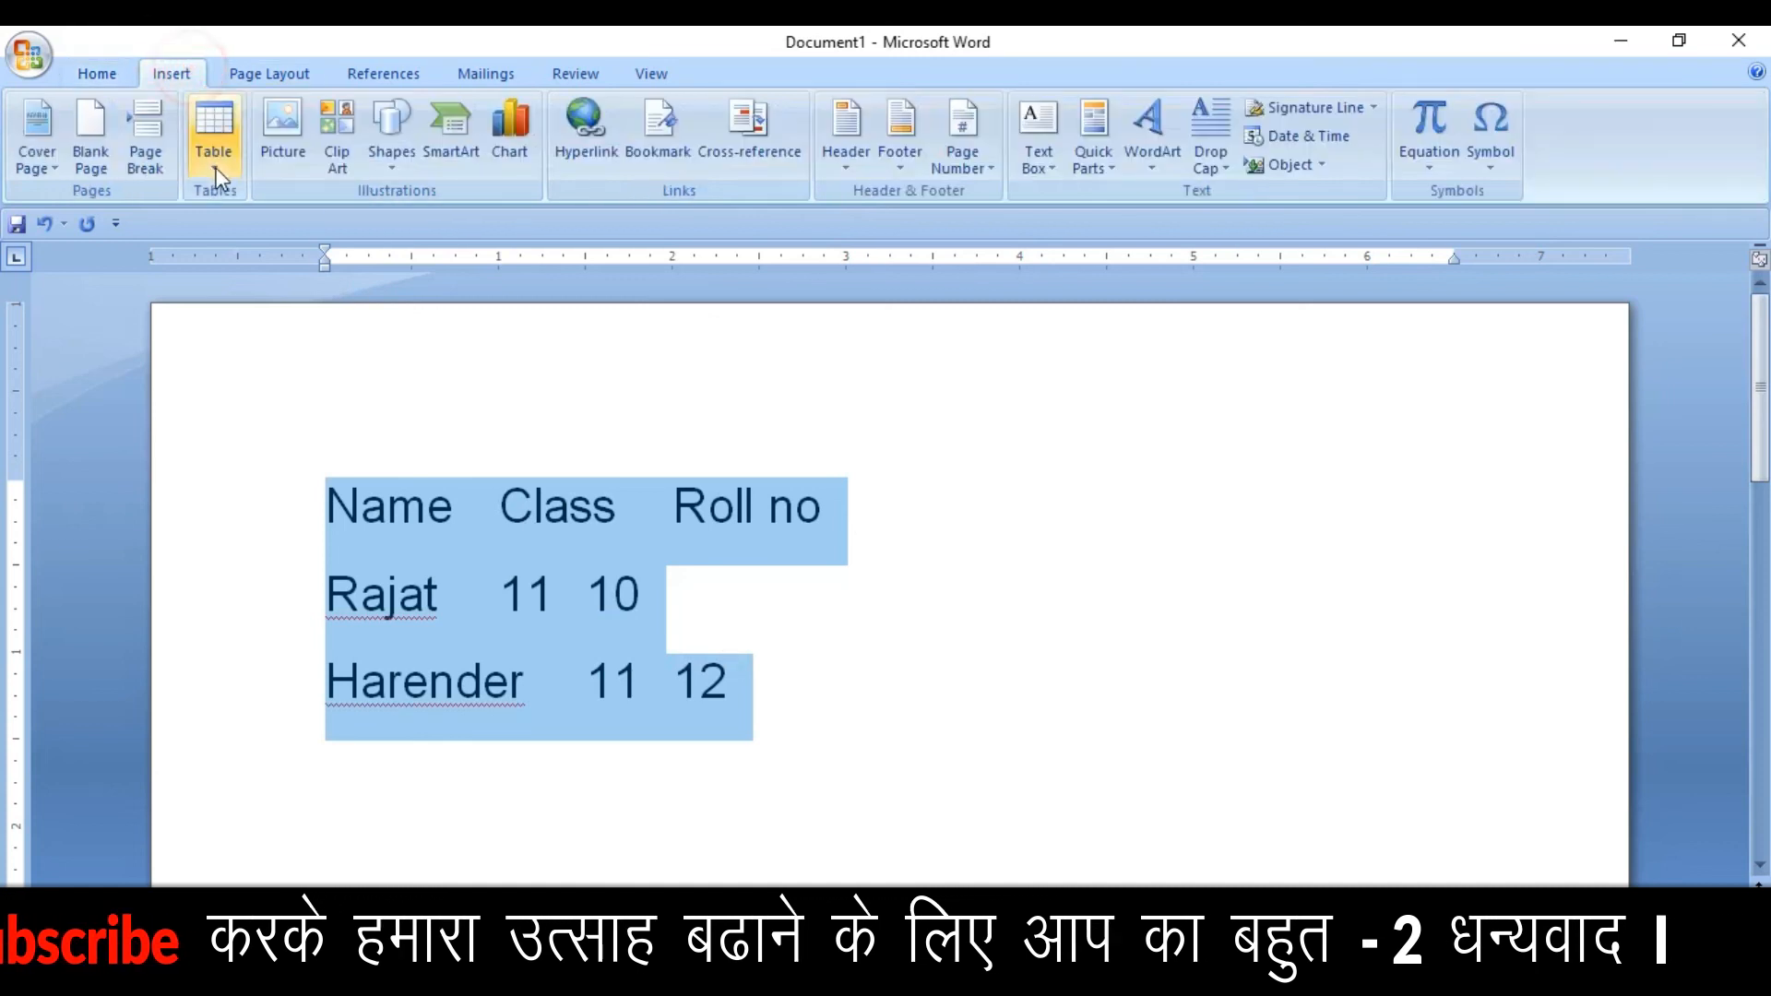
left_click(213, 130)
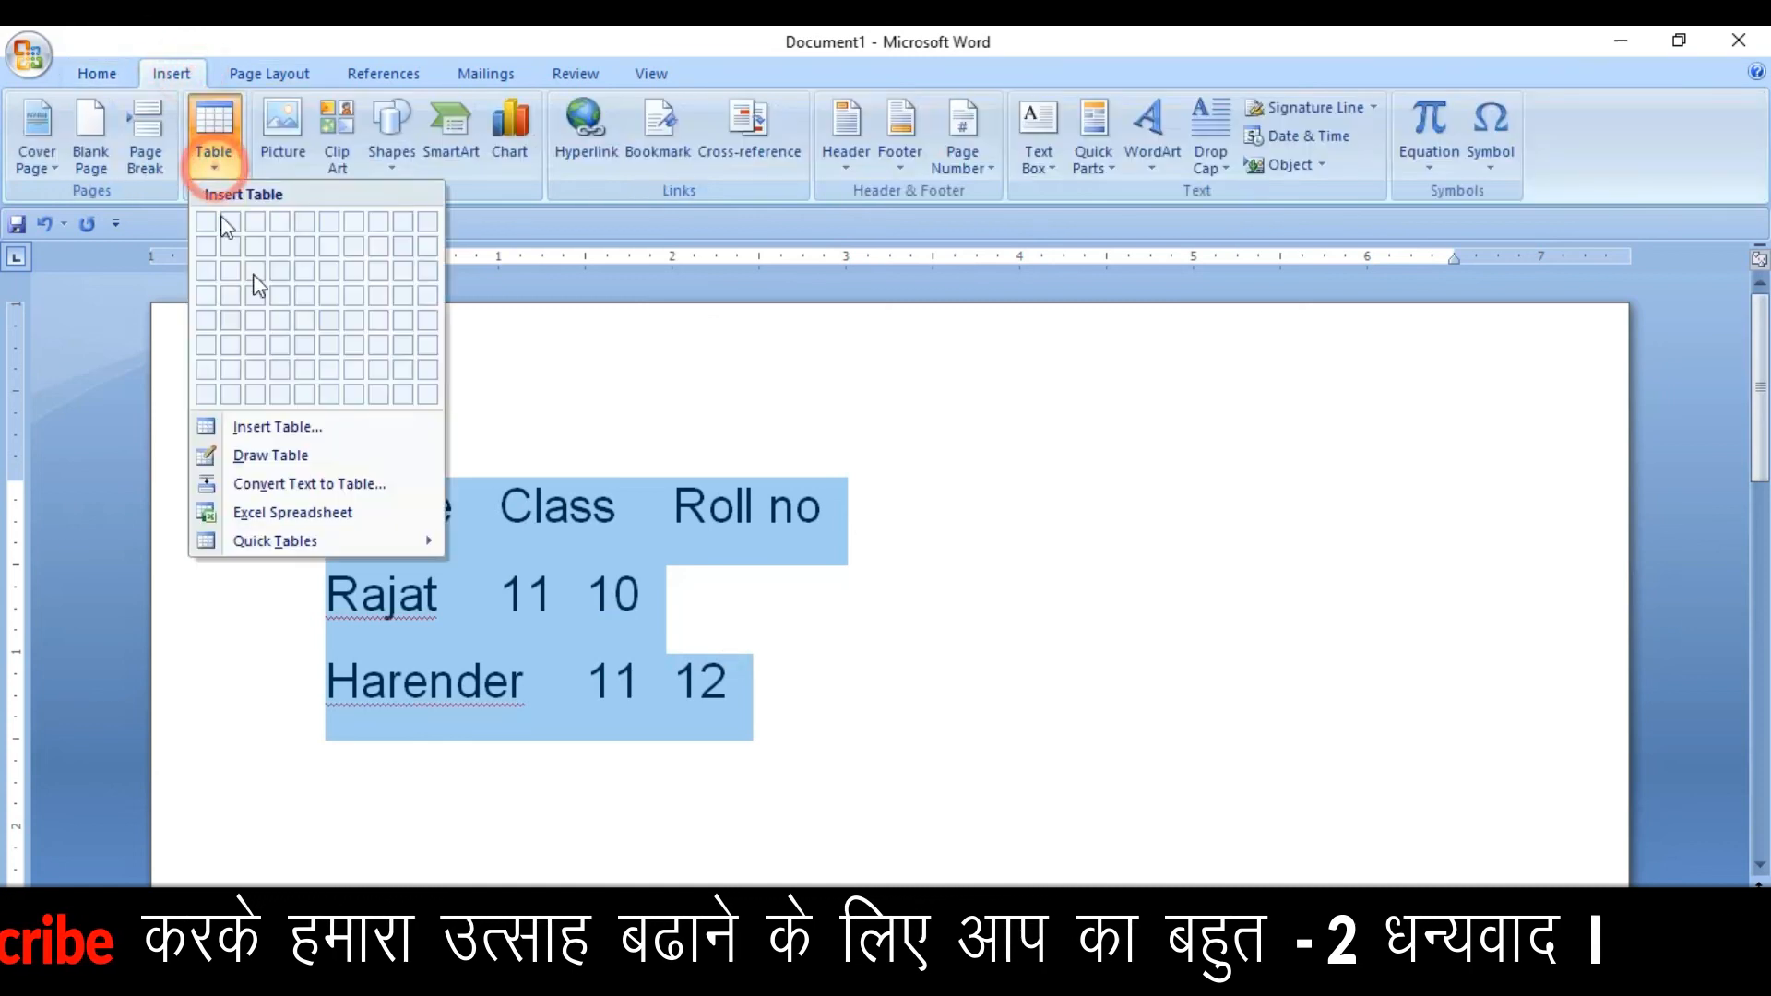
left_click(346, 486)
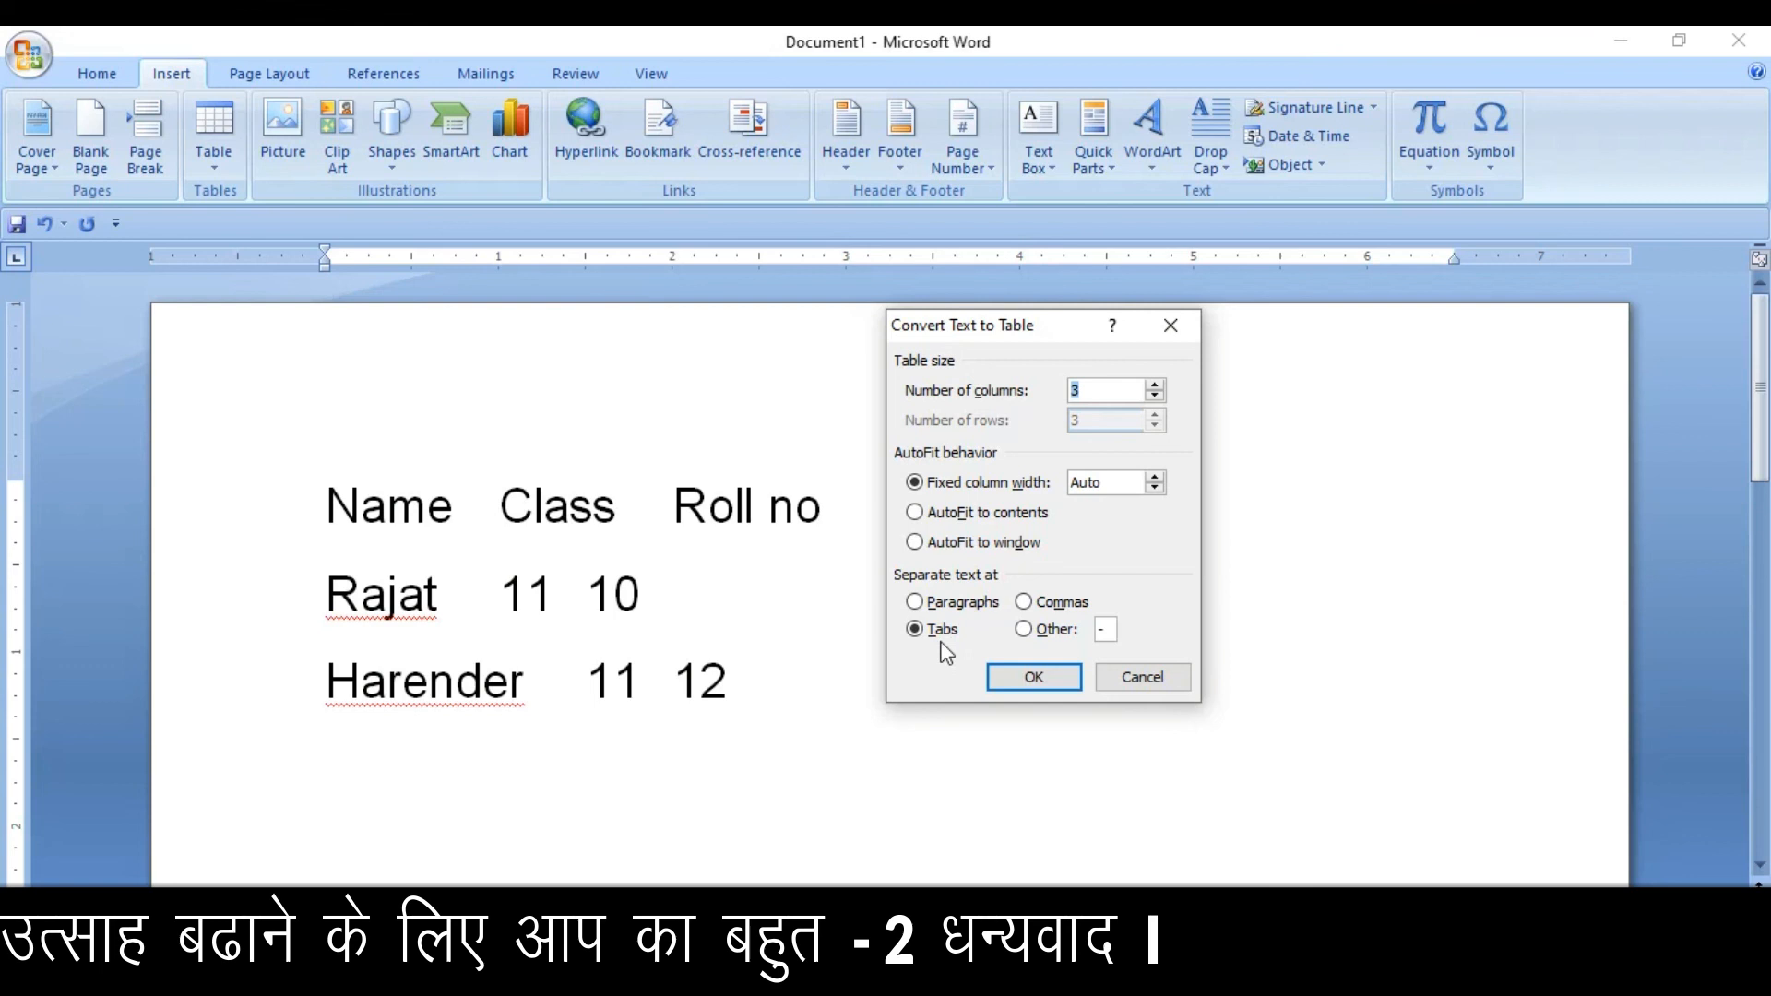
left_click(1034, 679)
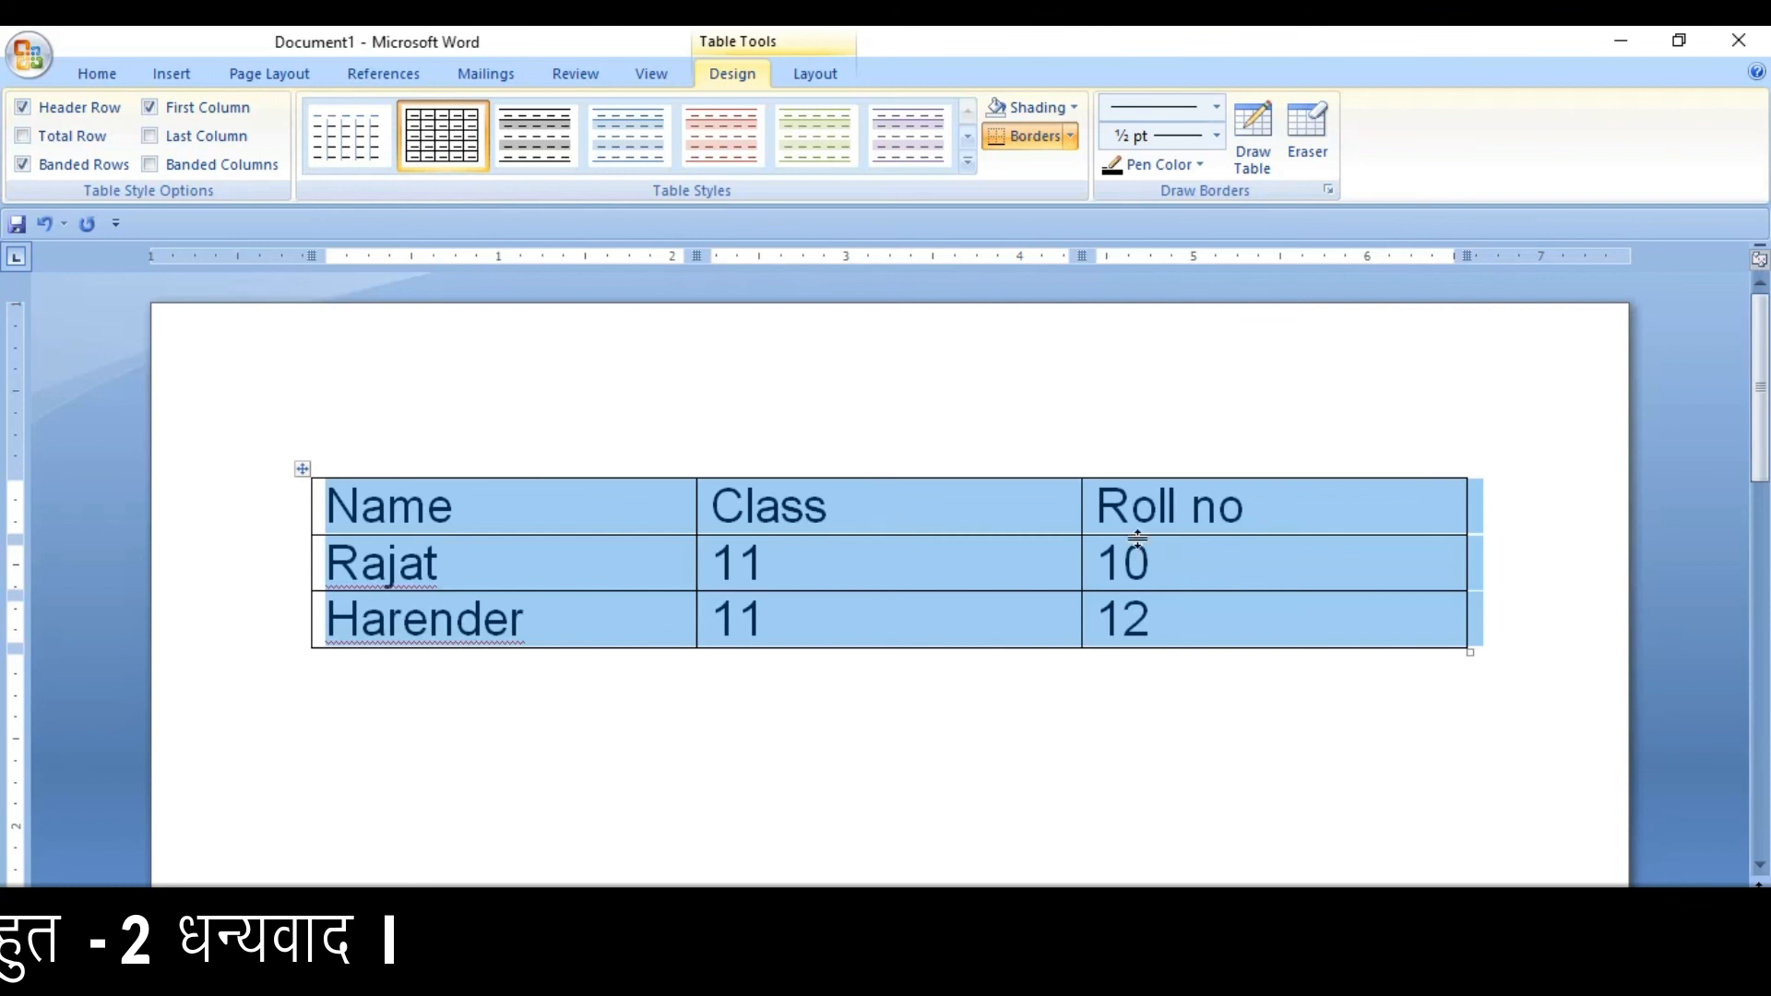
key("ctrl+z")
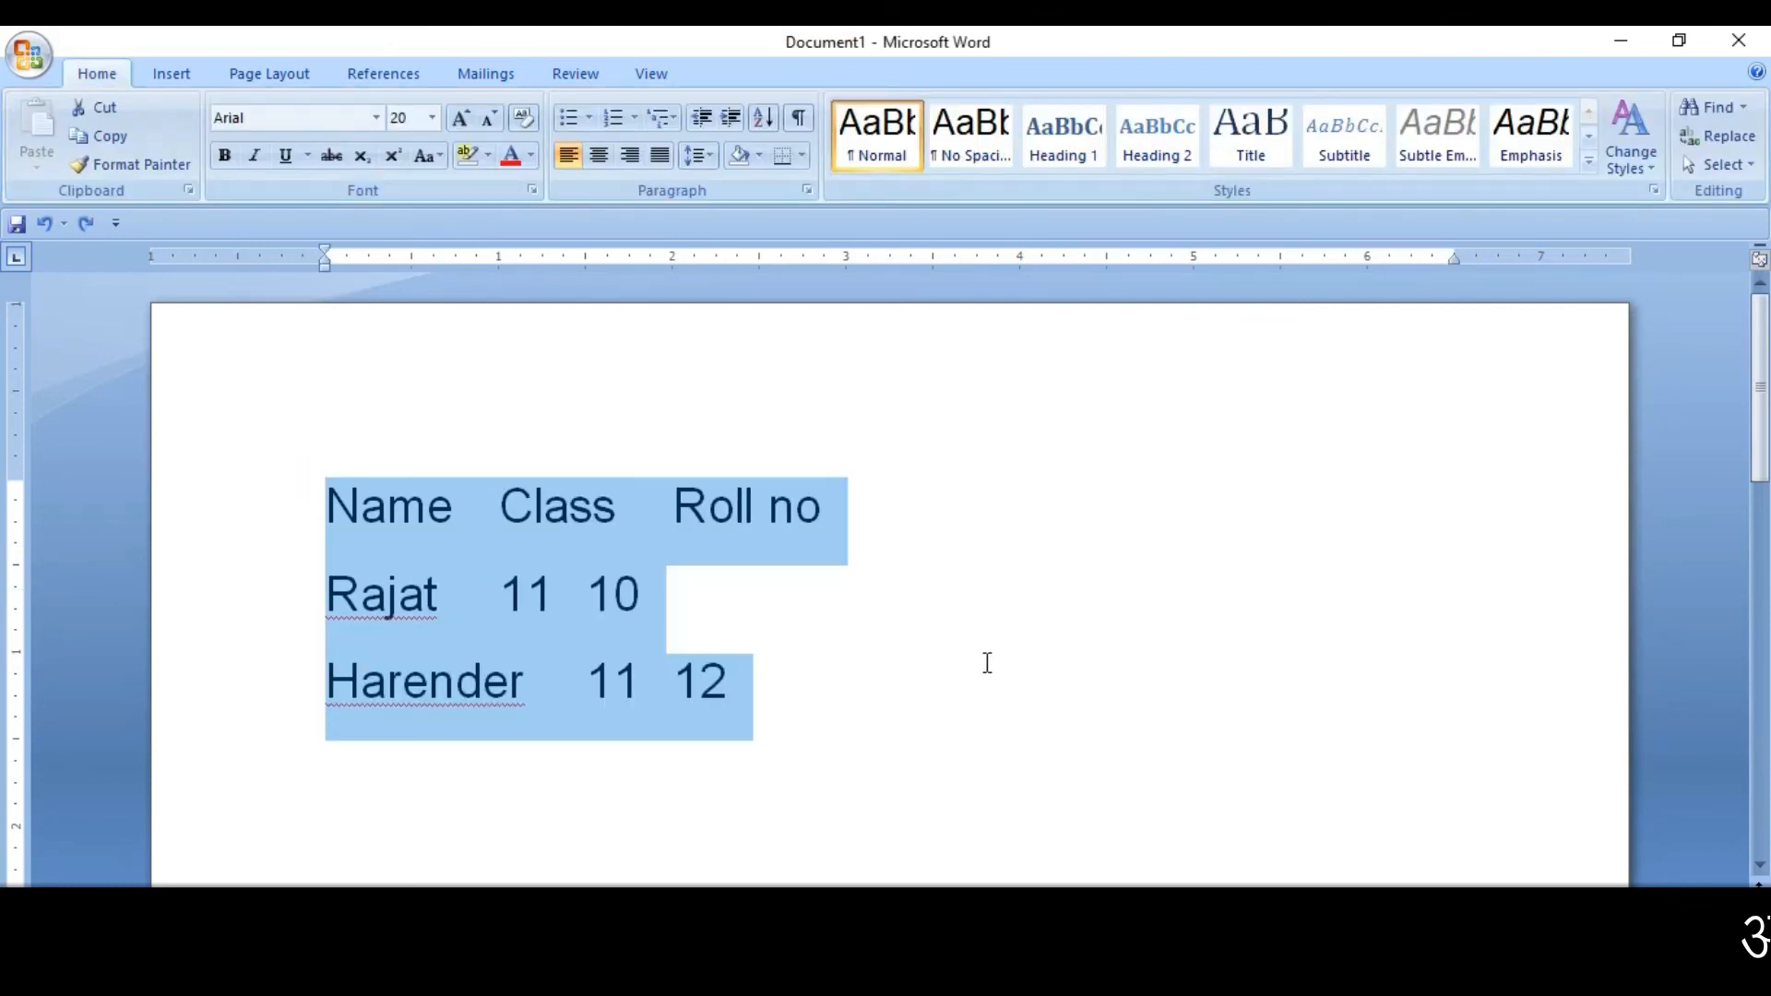
Replace the tabs in the heading line with single spaces between Name, Class and Roll no.
left_click(503, 513)
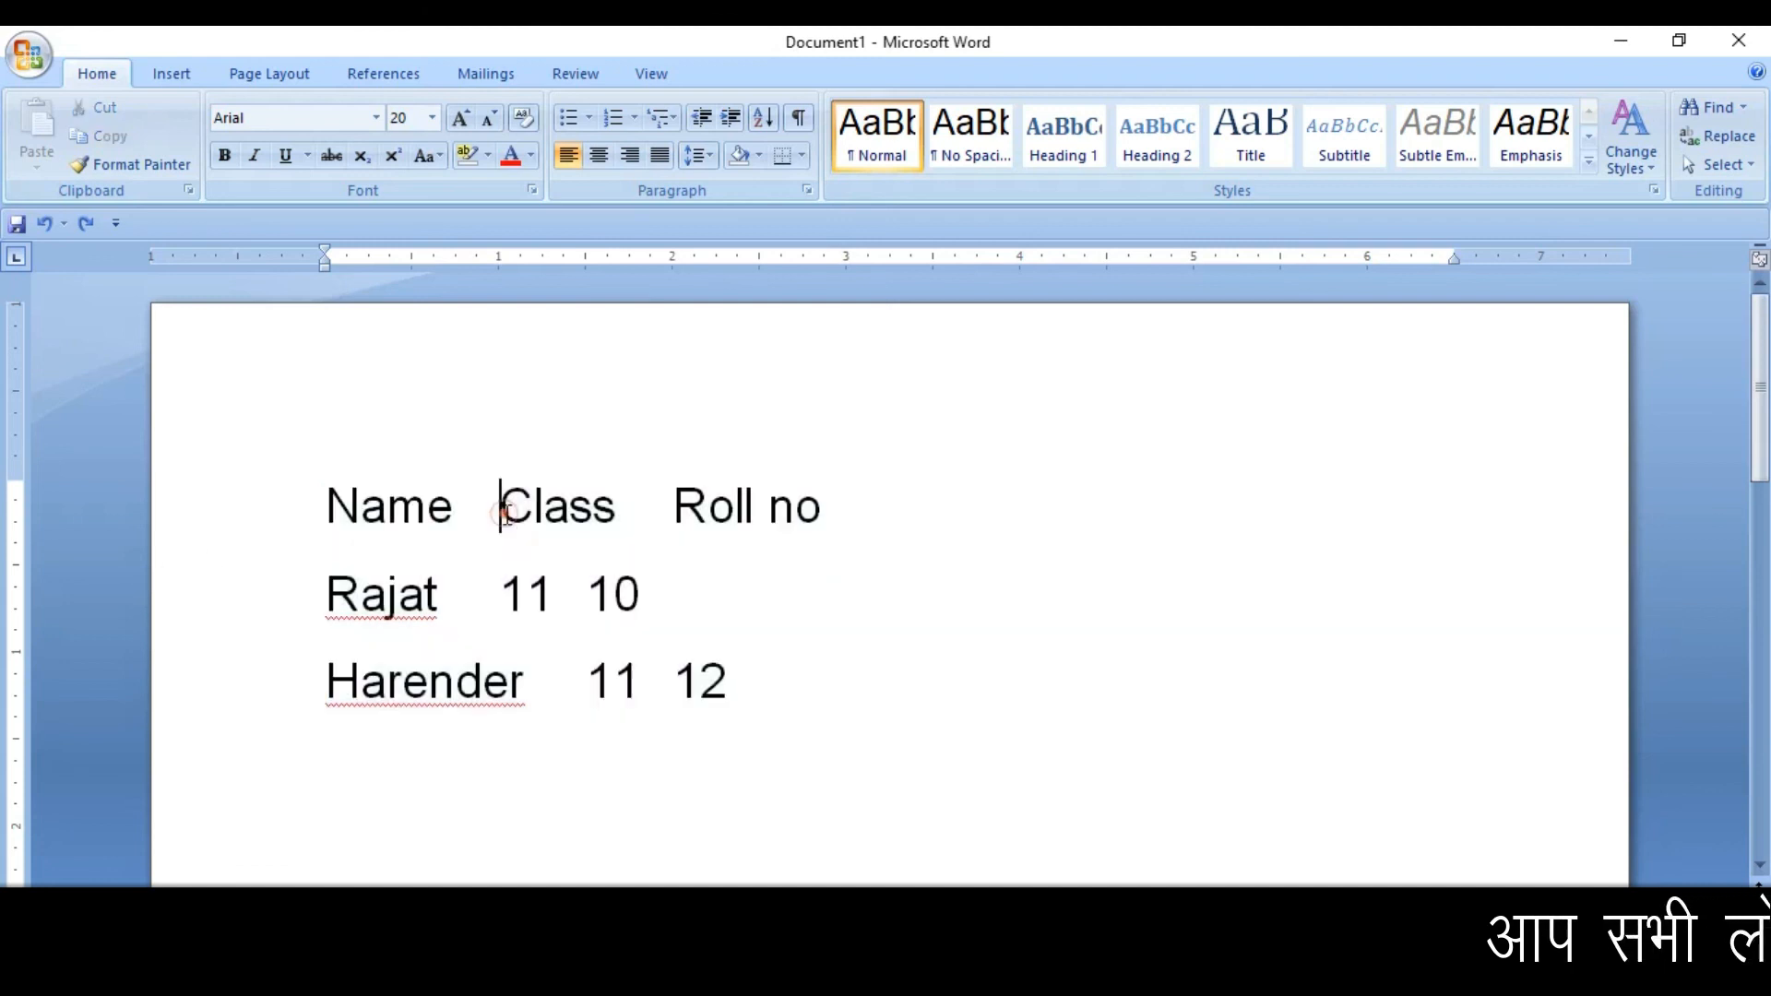
key("BackSpace")
key("ctrl+z")
key("Right")
key("Right")
key("Right")
key("Right")
key("Right")
key("Delete")
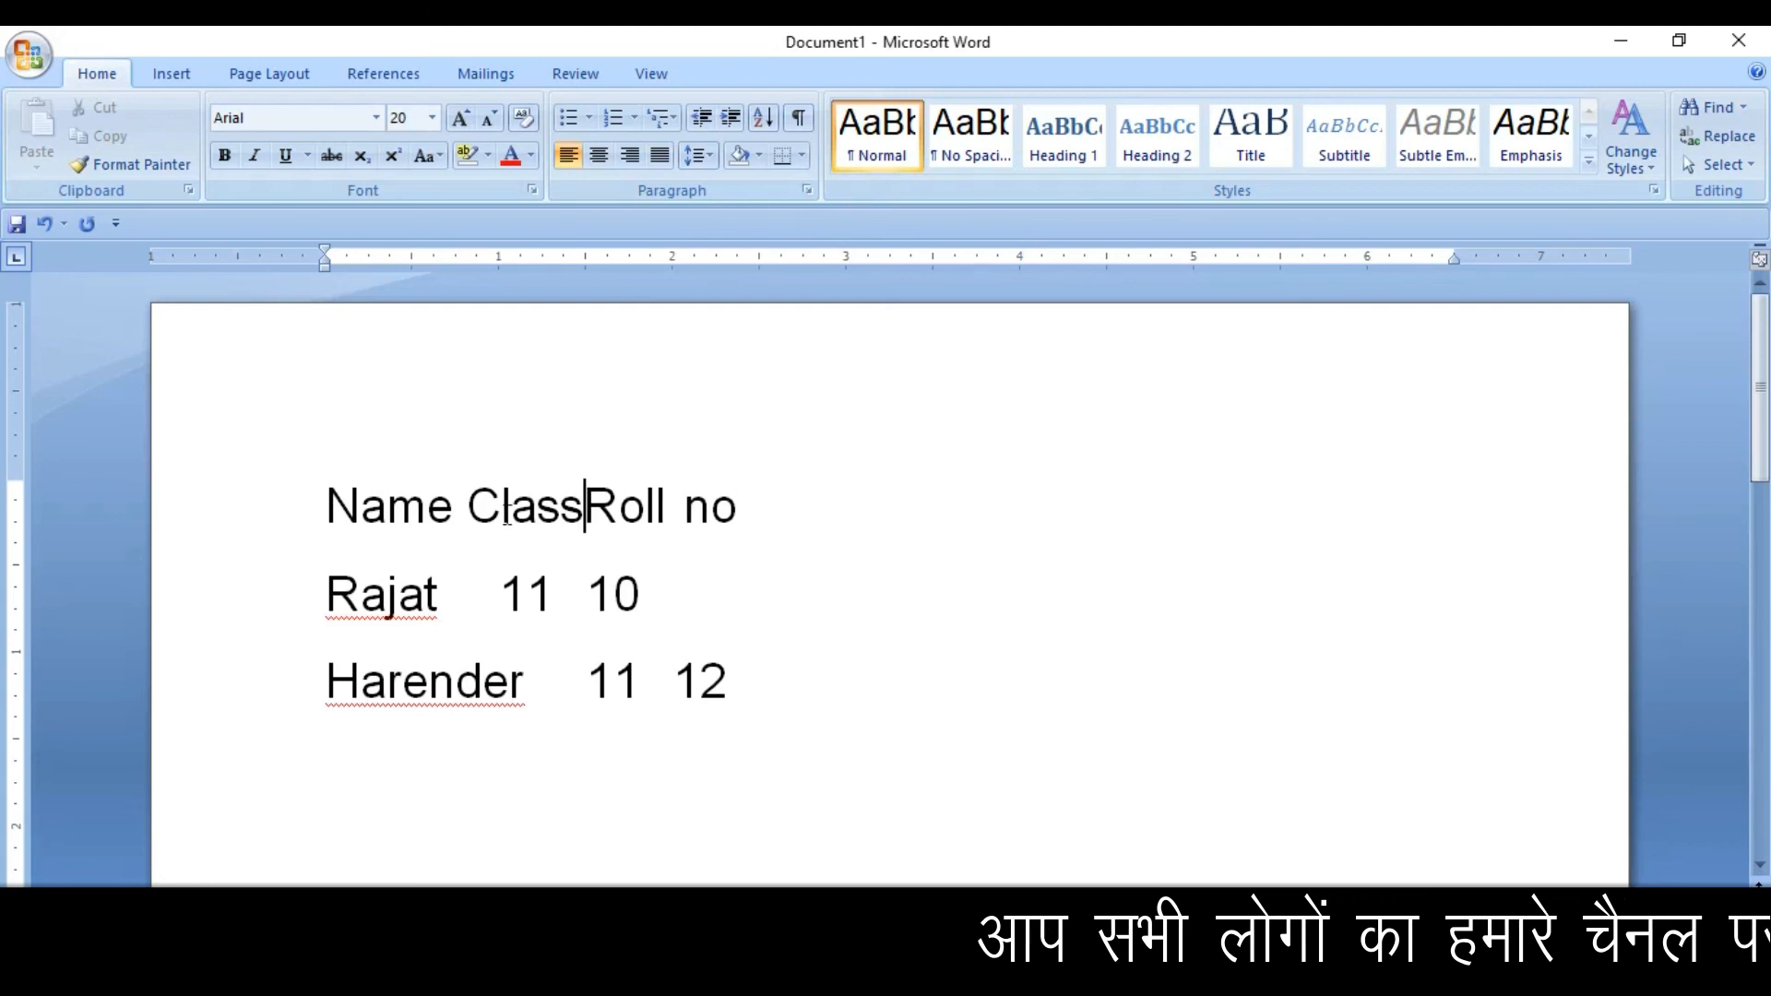
Replace the tabs in the first student line with single spaces between the name, 11 and 10.
key("Down")
key("Left")
key("BackSpace")
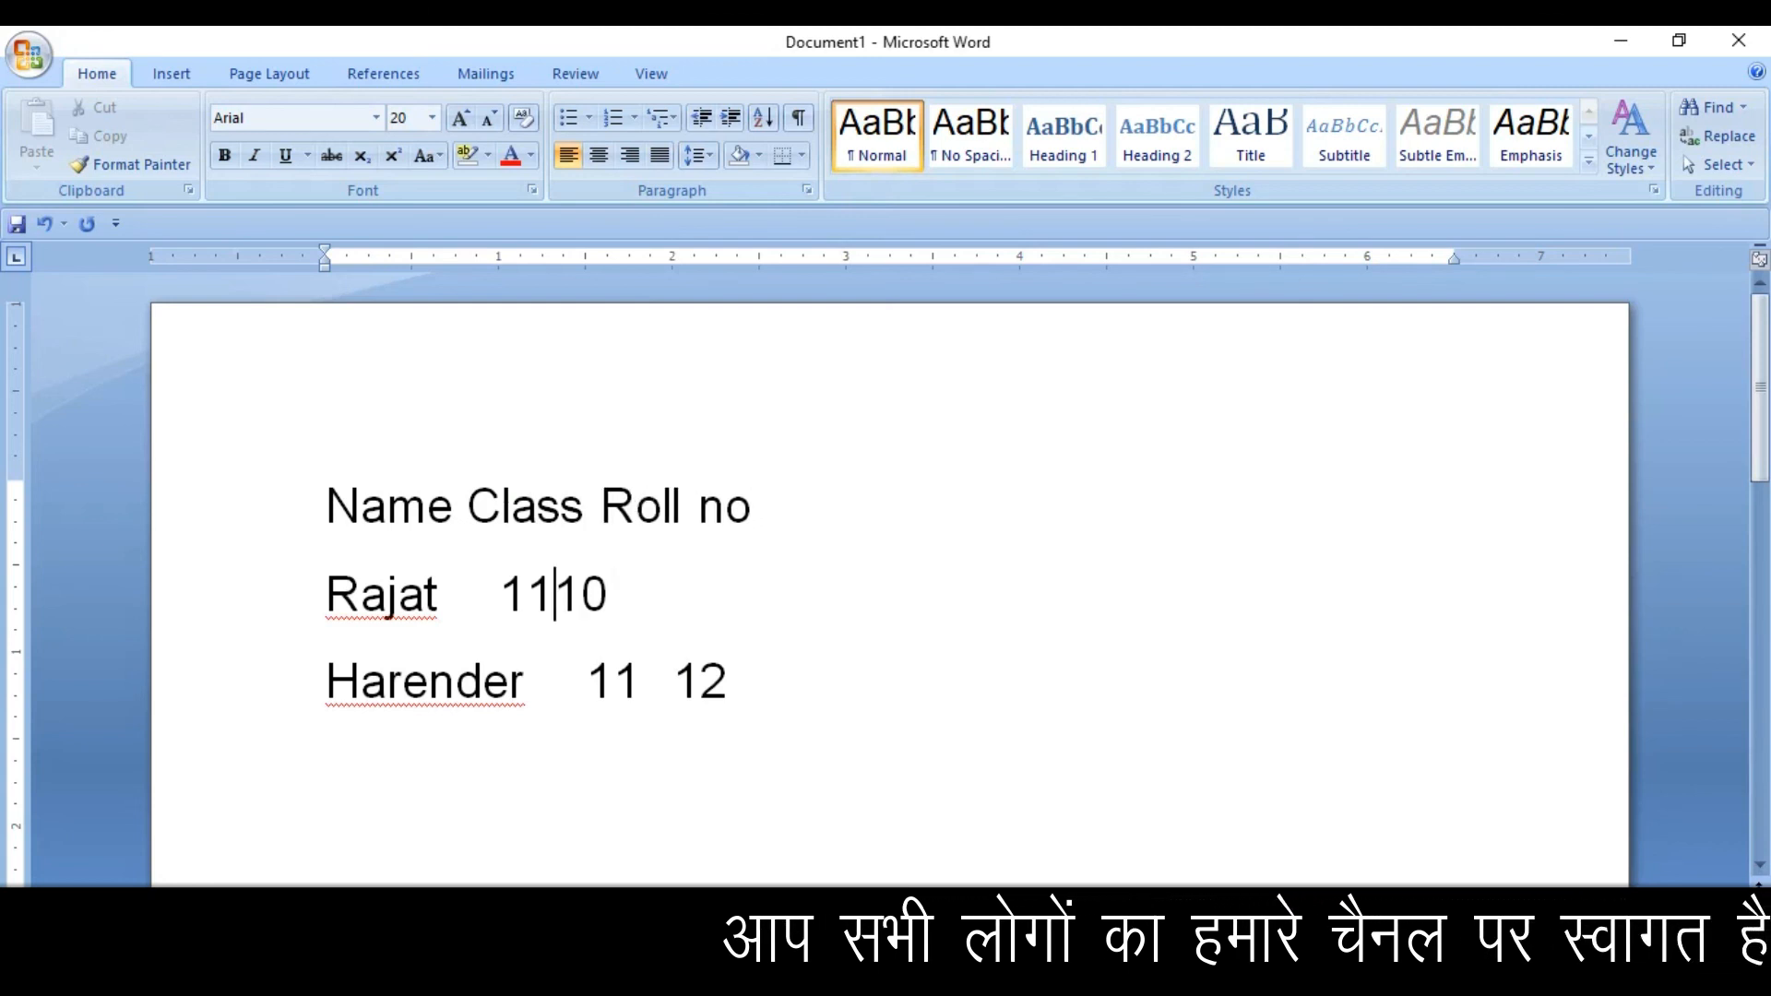
key("Left")
key("BackSpace")
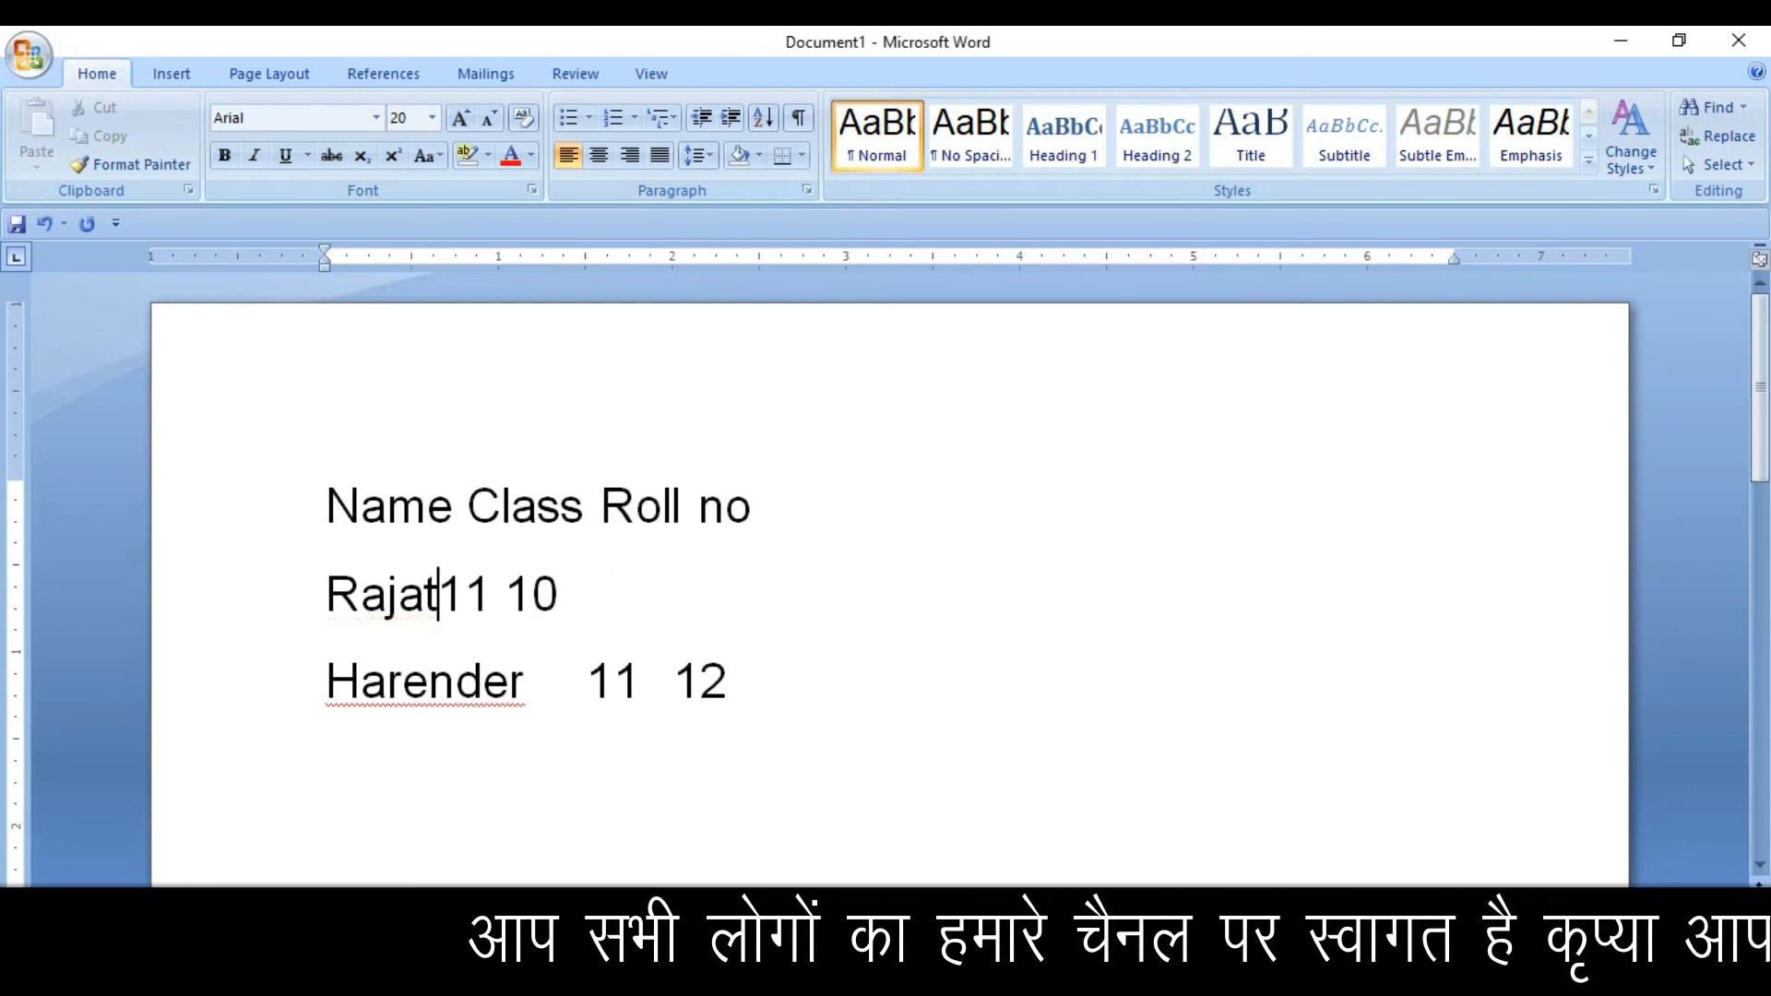
Replace the tabs in the last student line with single spaces between the name, 11 and 12.
key("Down")
key("Right")
key("Right")
key("Delete")
key("Right")
key("Right")
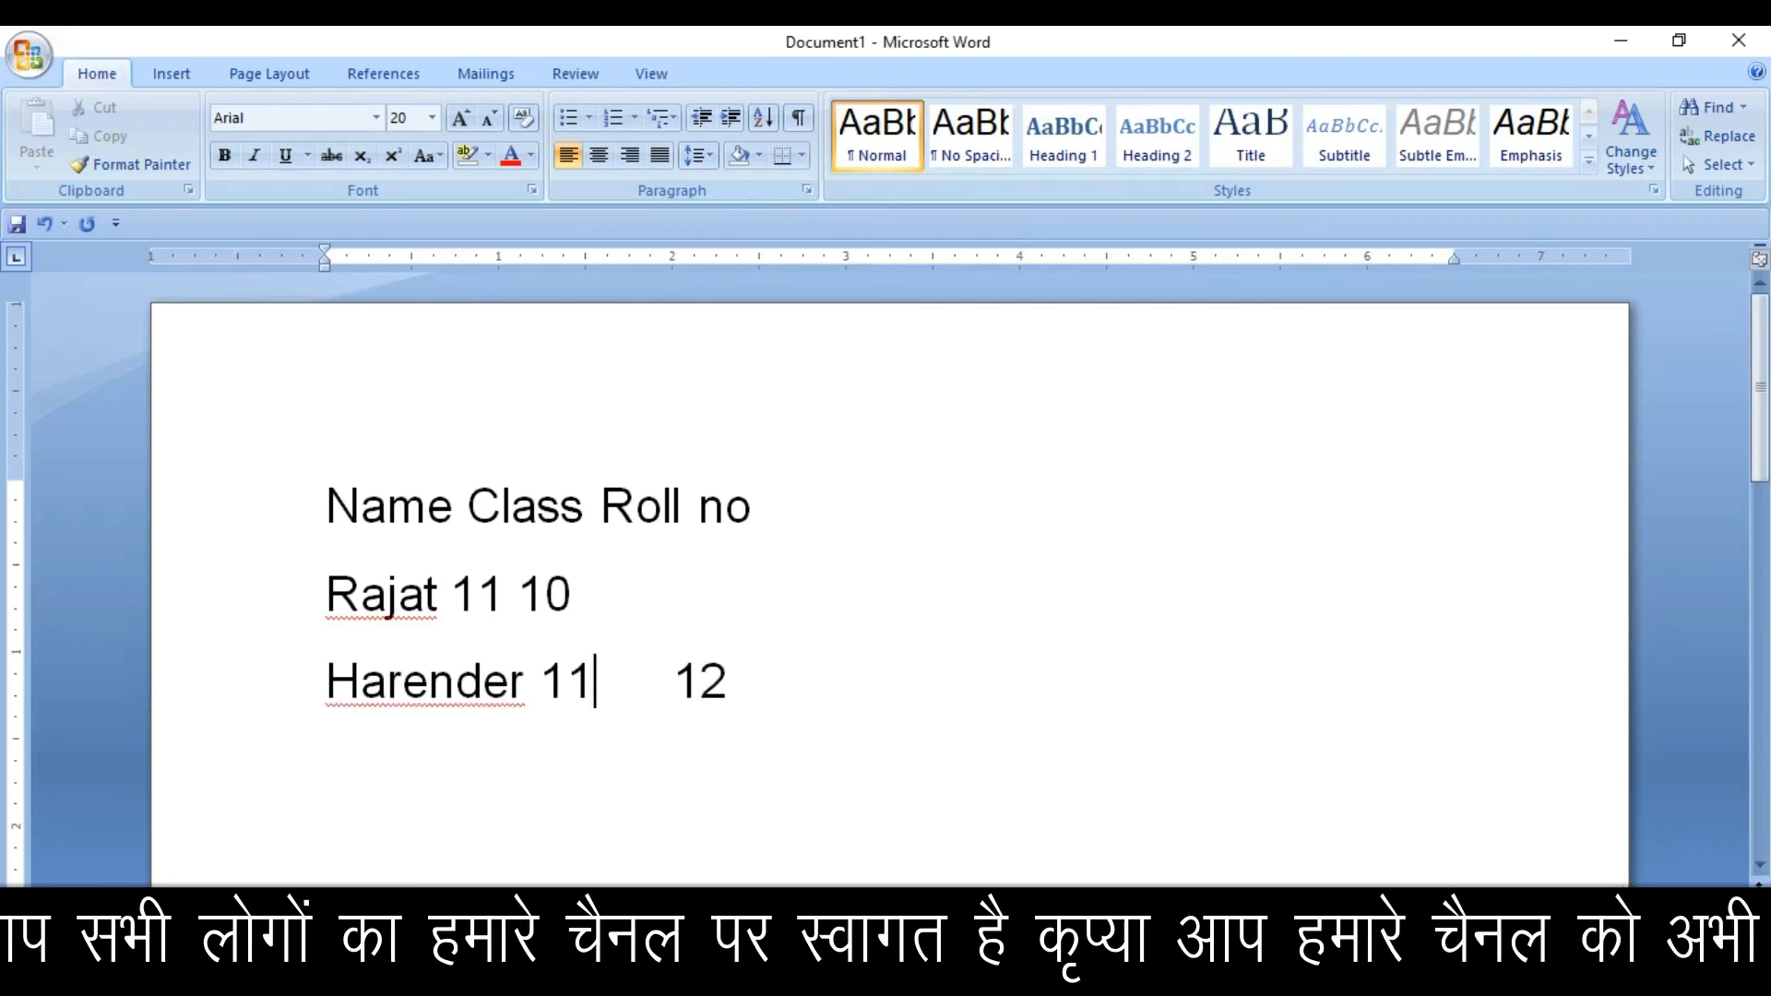
key("Delete")
Convert the three lines into a 4-column table, using a space as the custom separator character.
left_click_drag(325, 503, 678, 690)
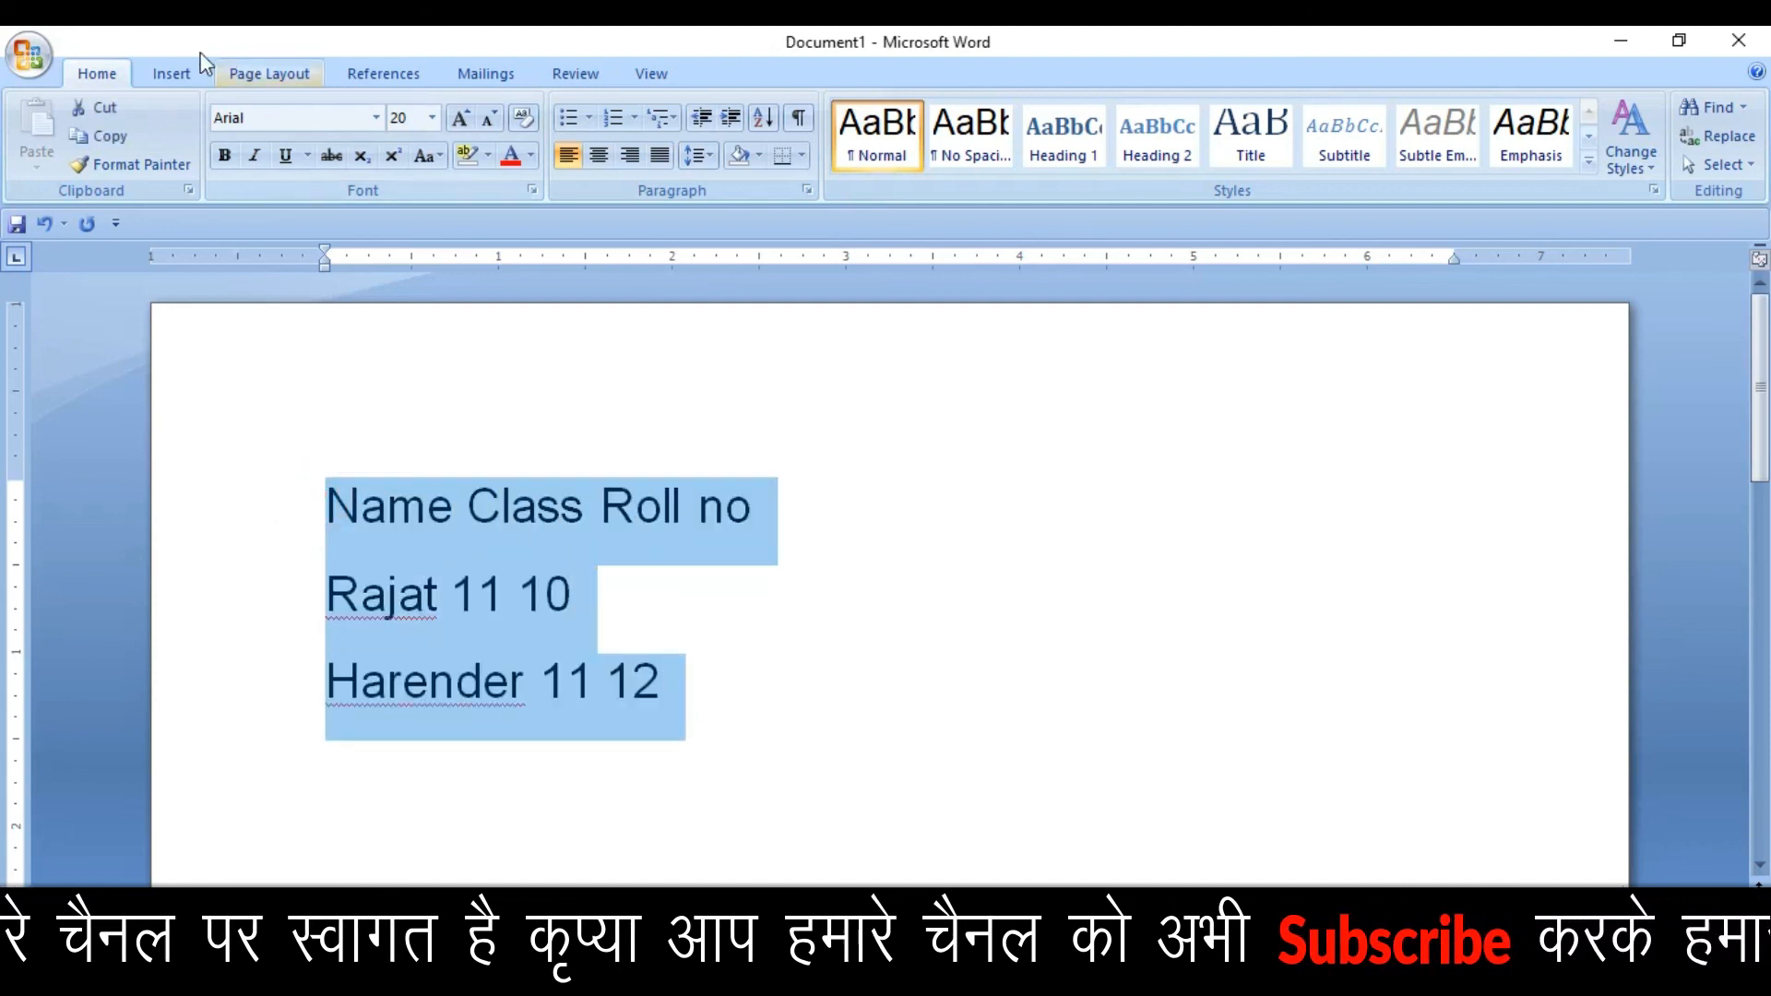
left_click(172, 73)
left_click(211, 152)
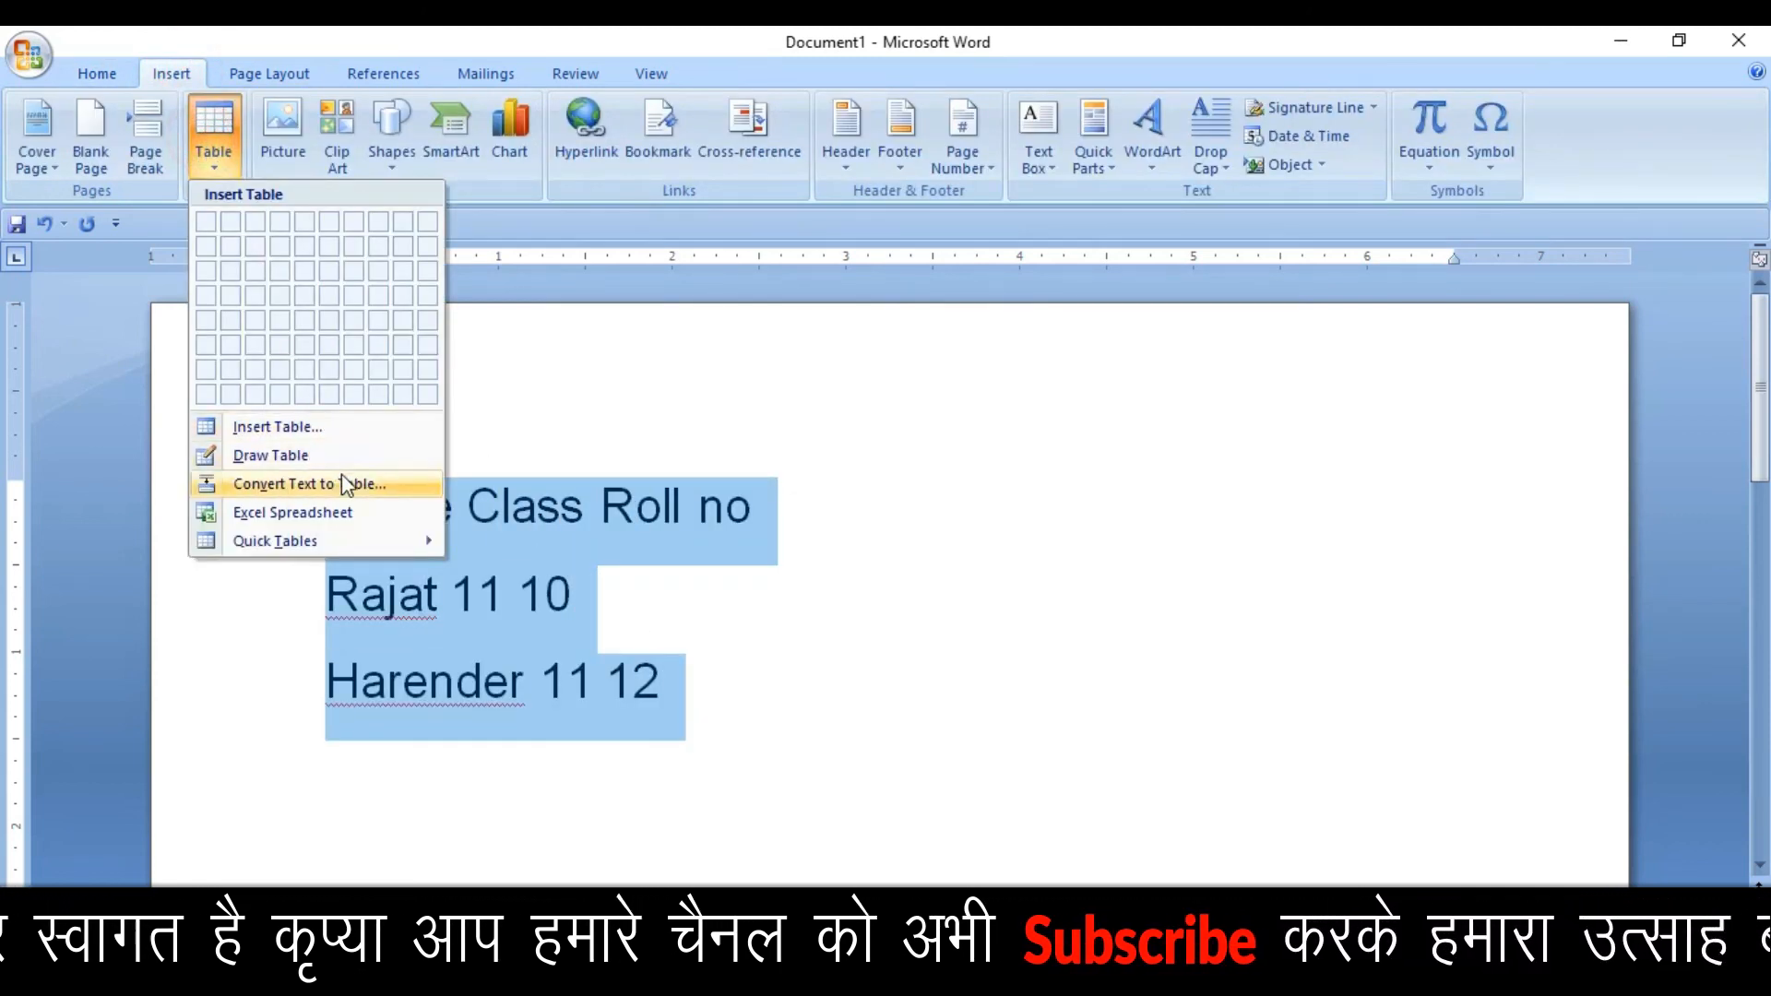
left_click(351, 496)
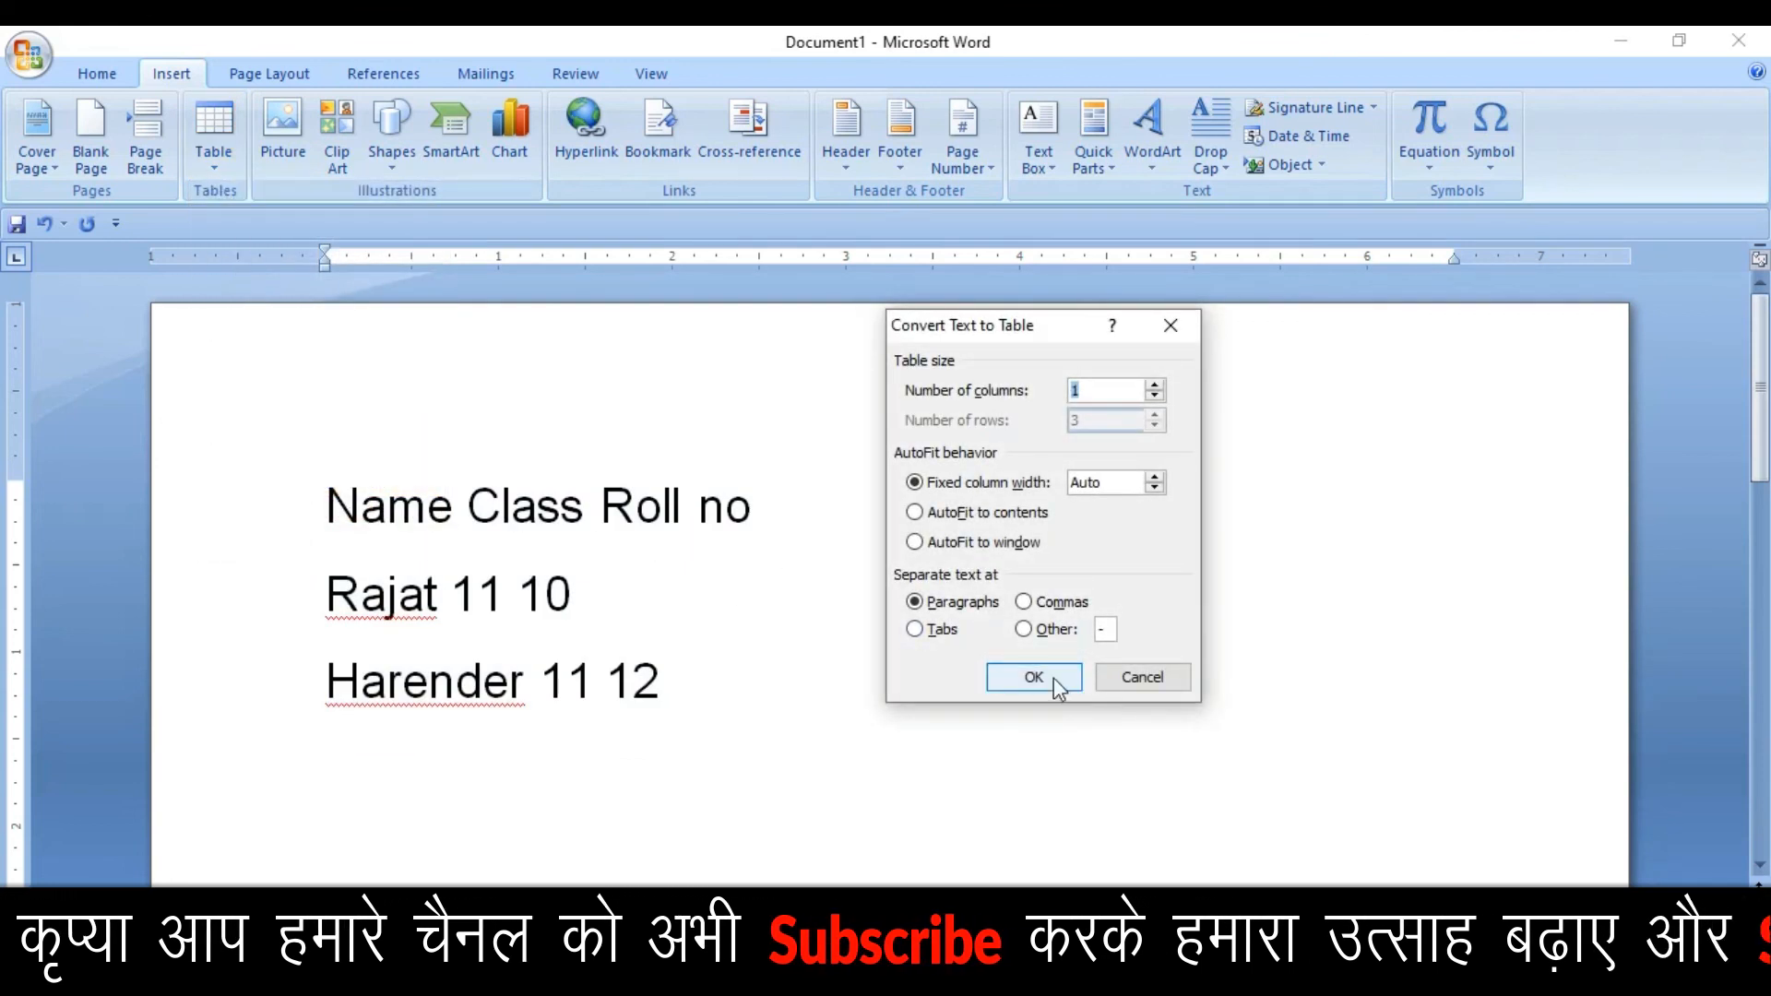
left_click(1023, 629)
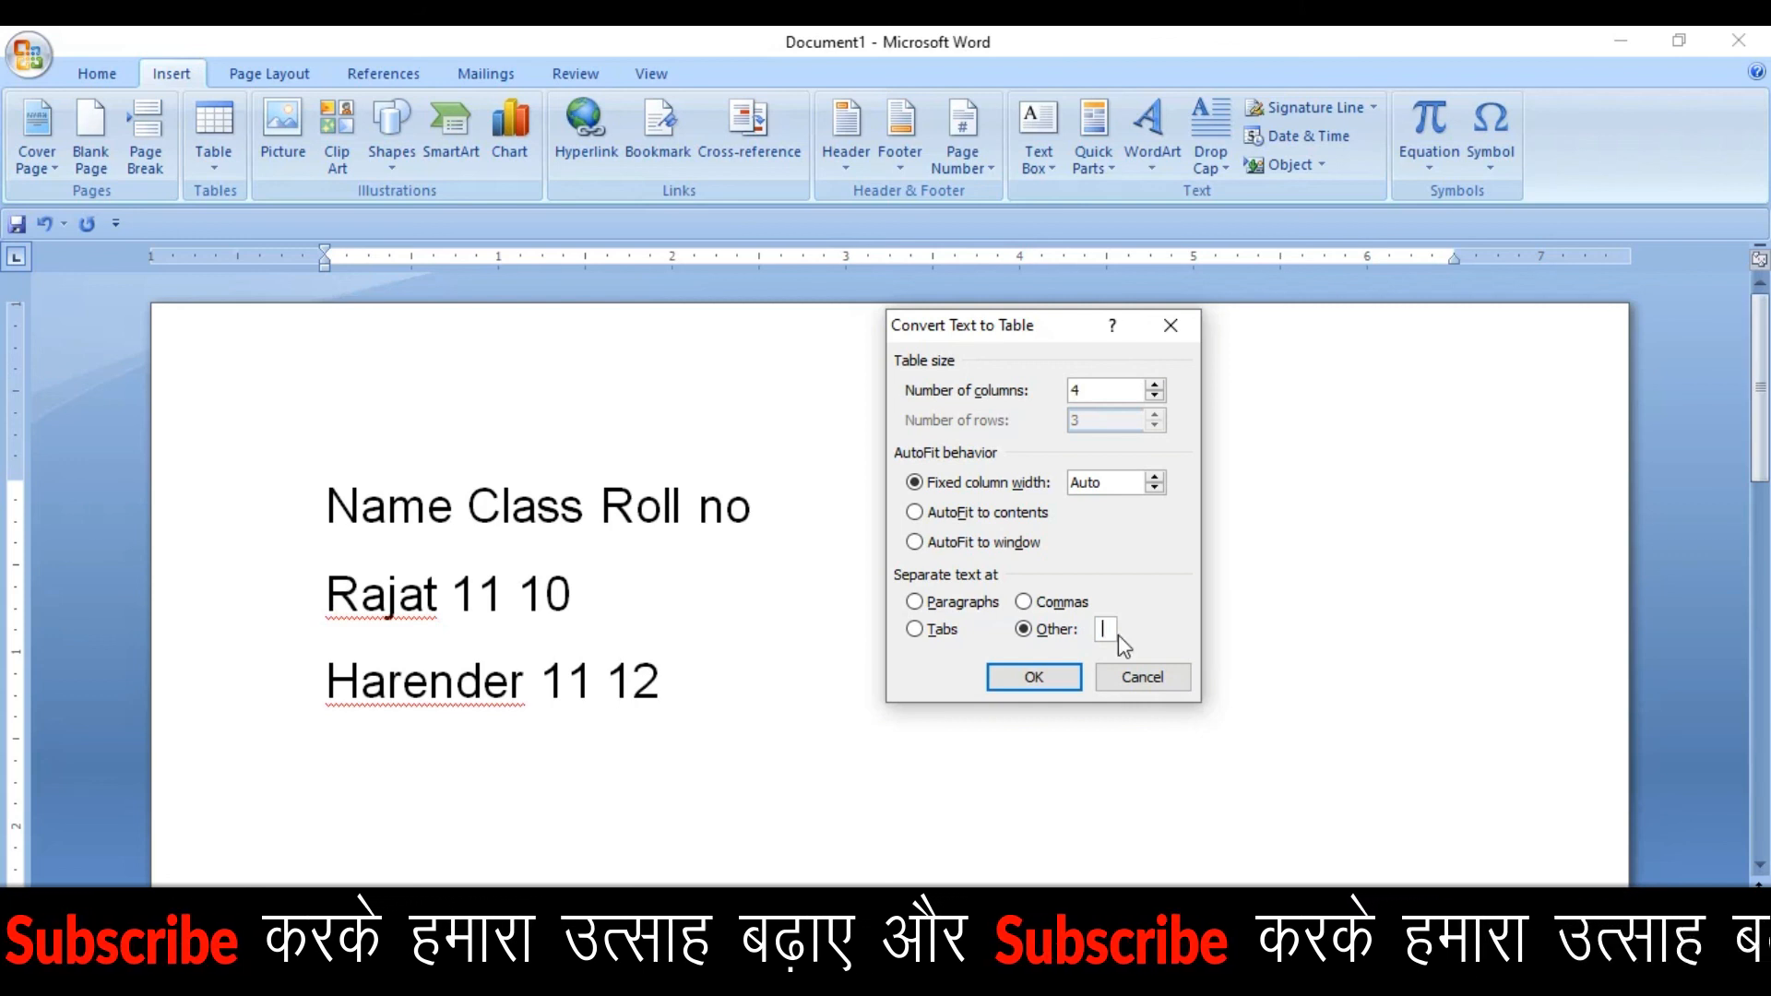
left_click(1048, 679)
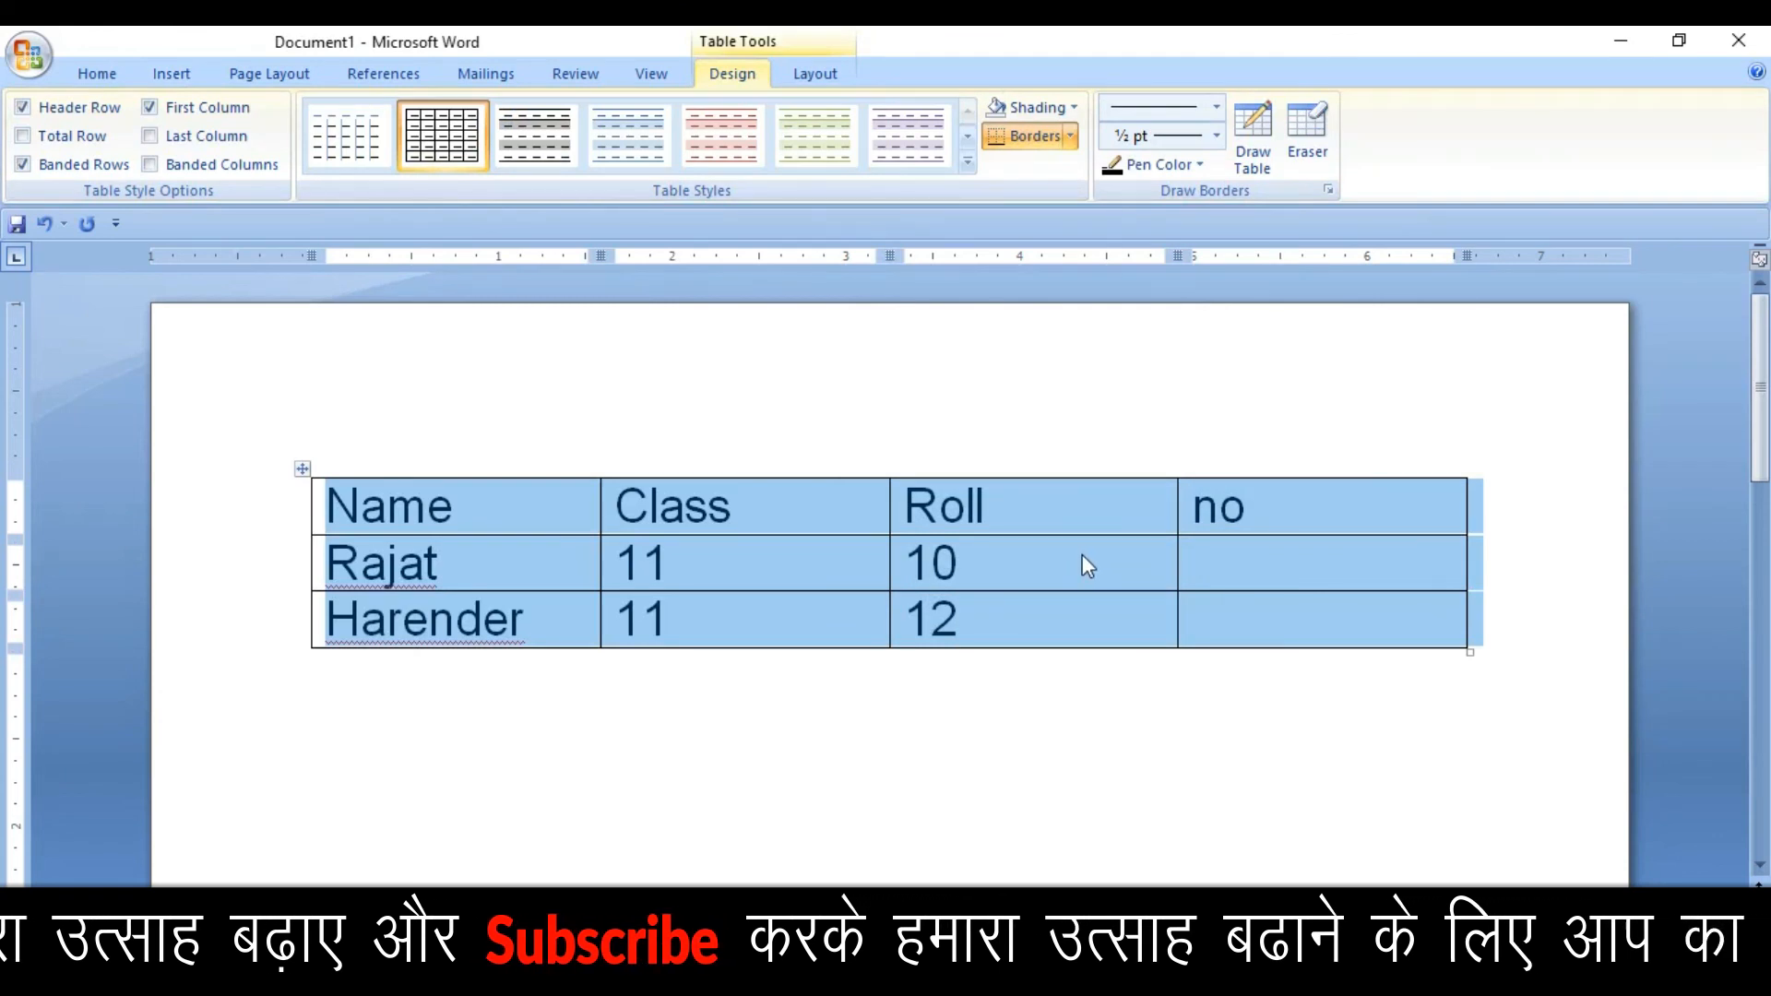
Delete the entire document content, including the converted table.
left_click(1262, 517)
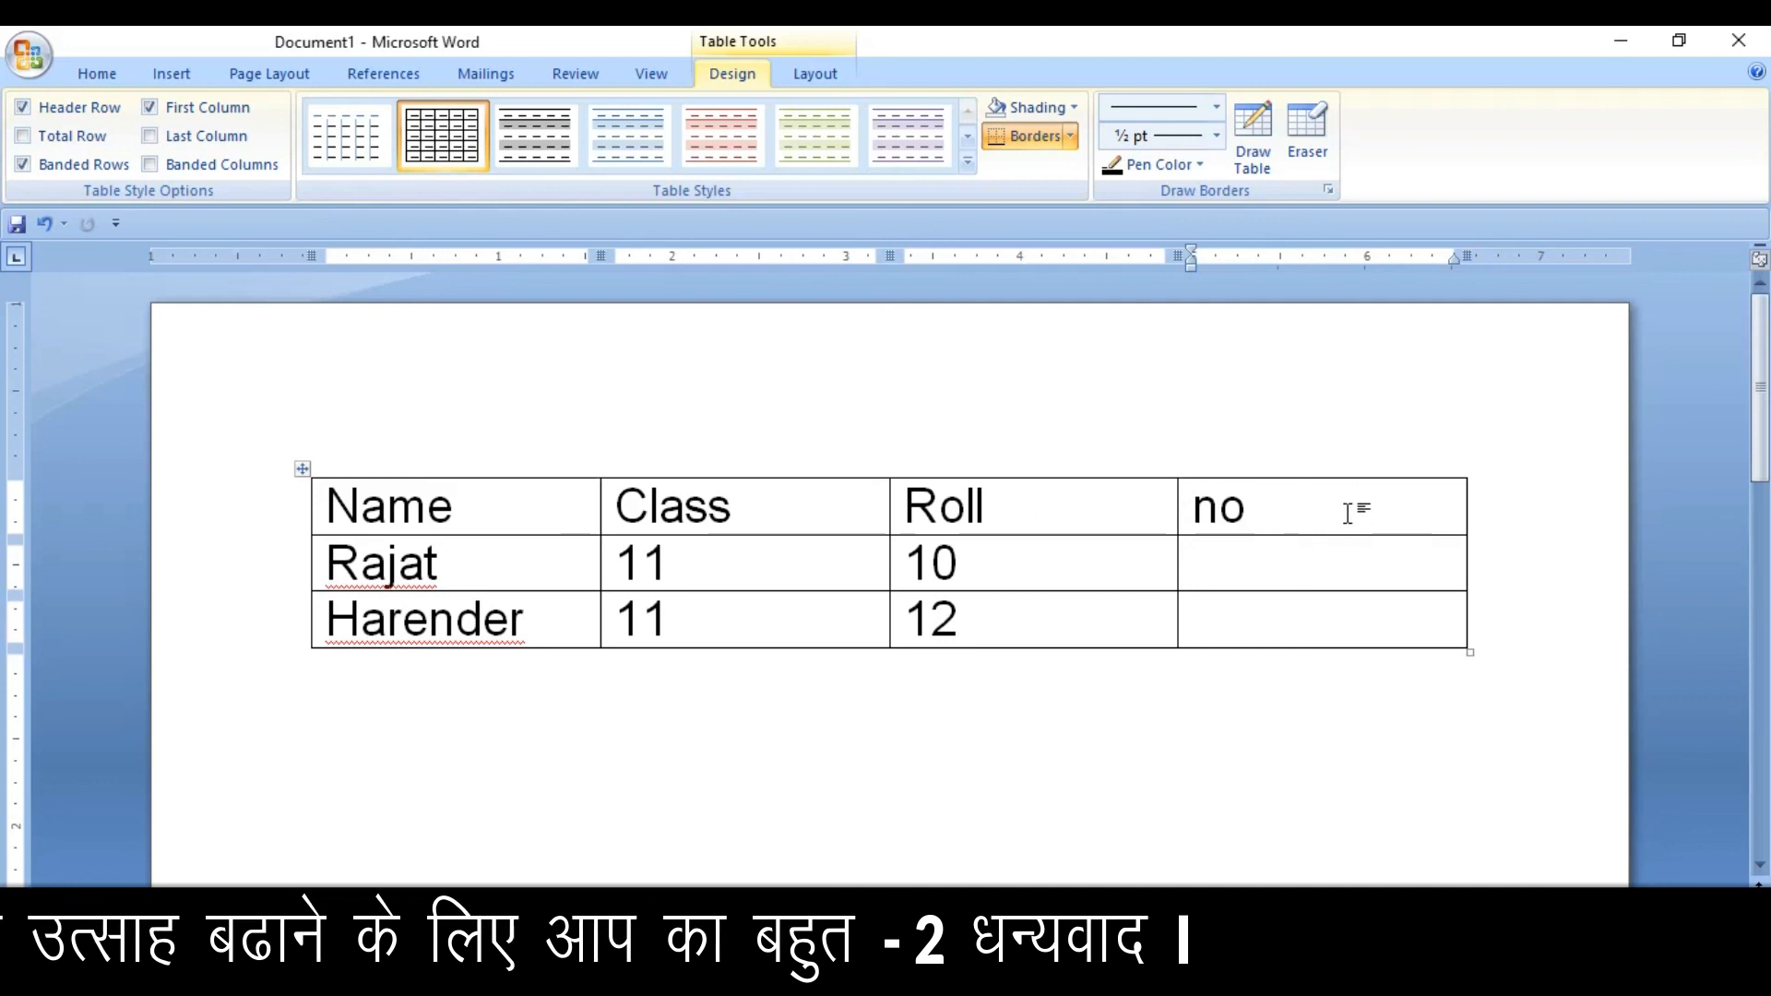
key("ctrl+a")
key("Delete")
Insert an empty table with 4 columns and 3 rows, and place the cursor in its first cell.
left_click(178, 74)
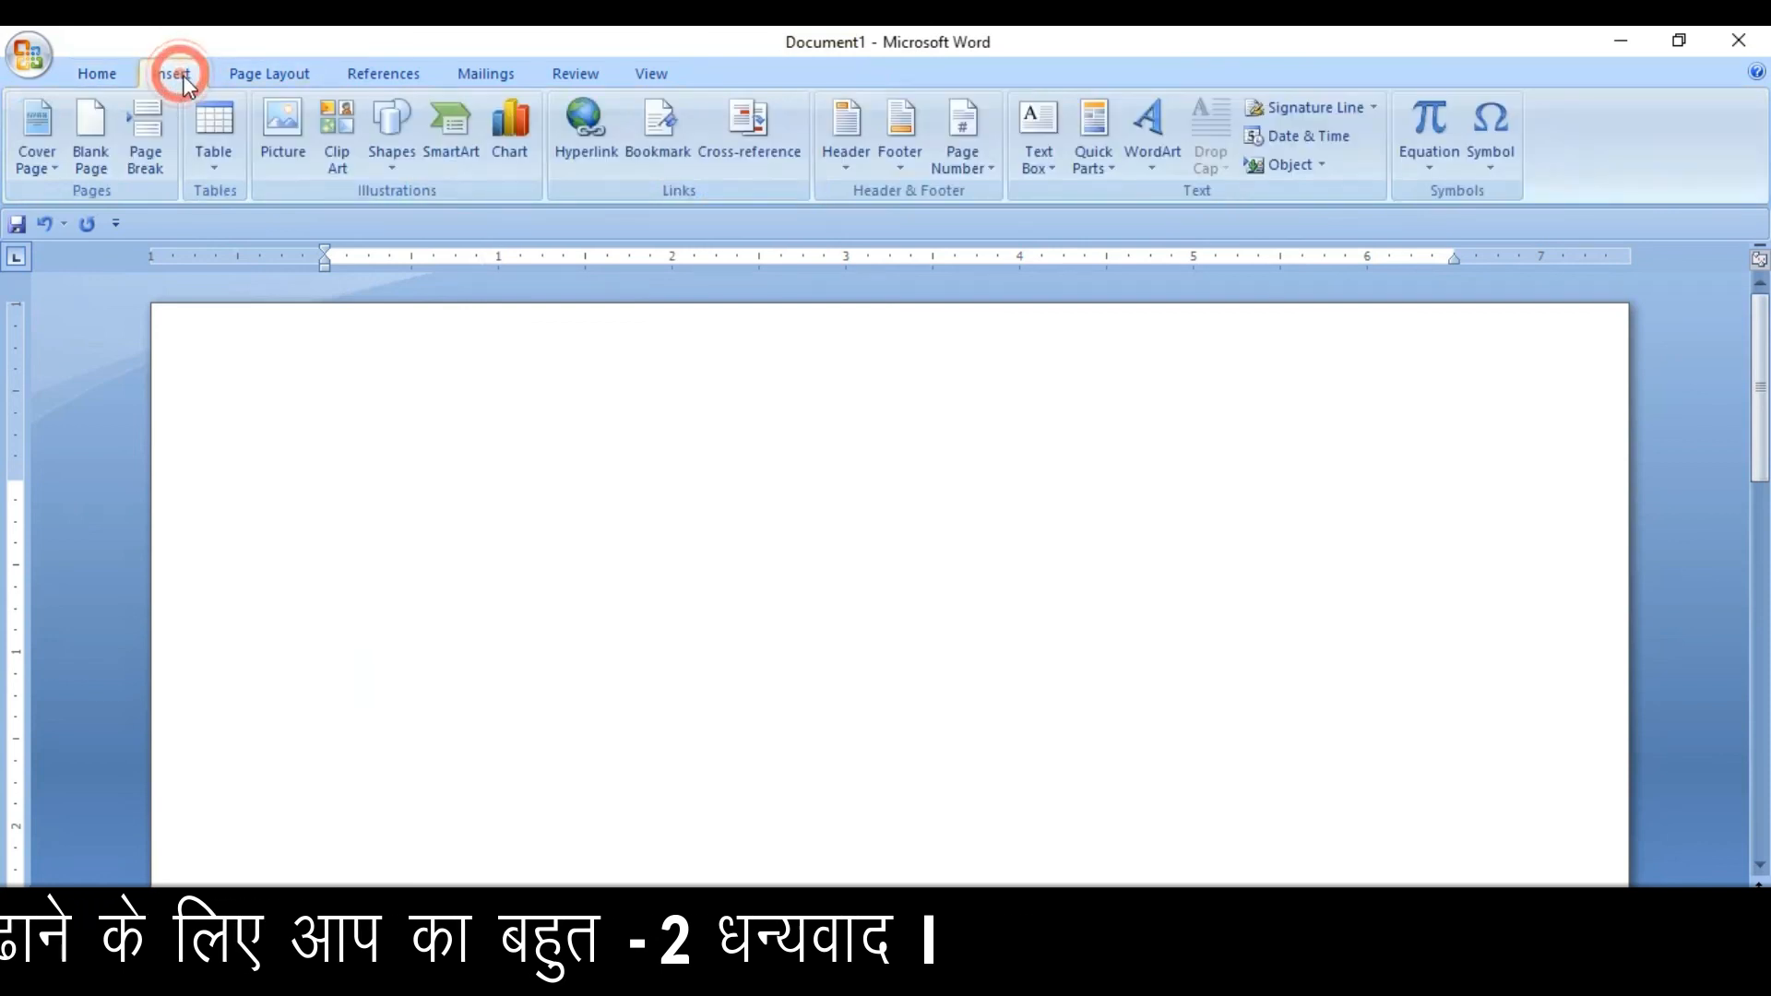
left_click(213, 134)
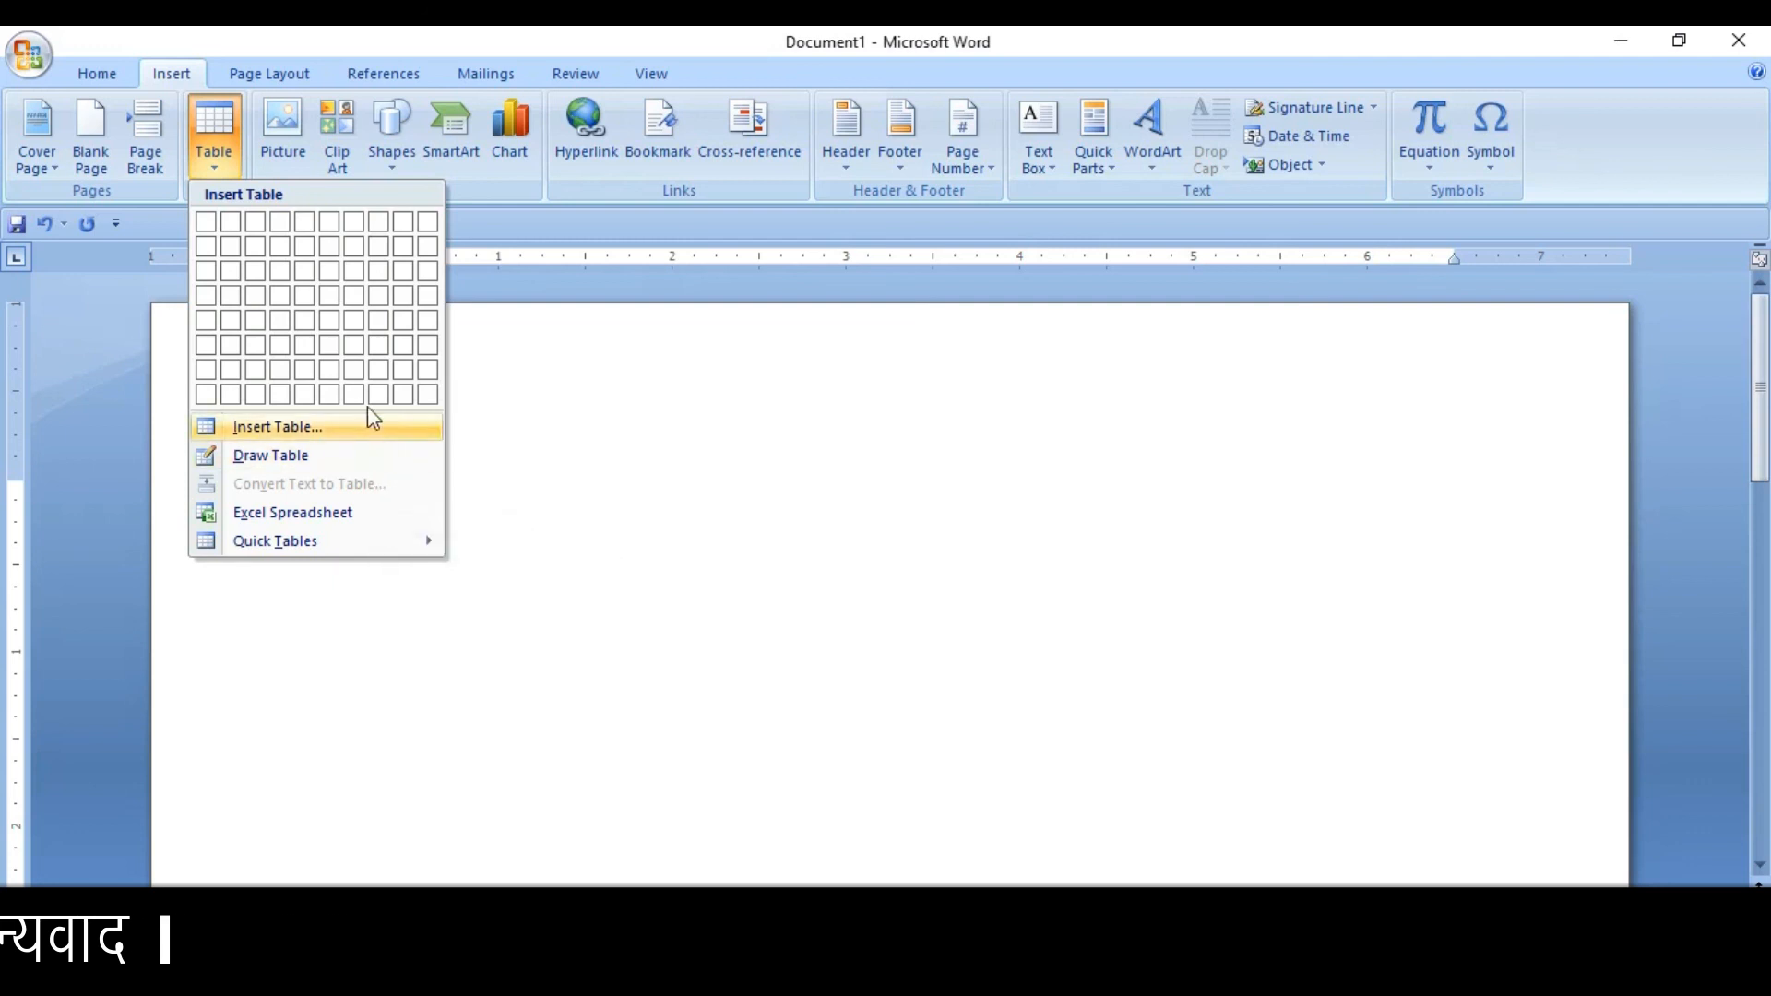
left_click(280, 264)
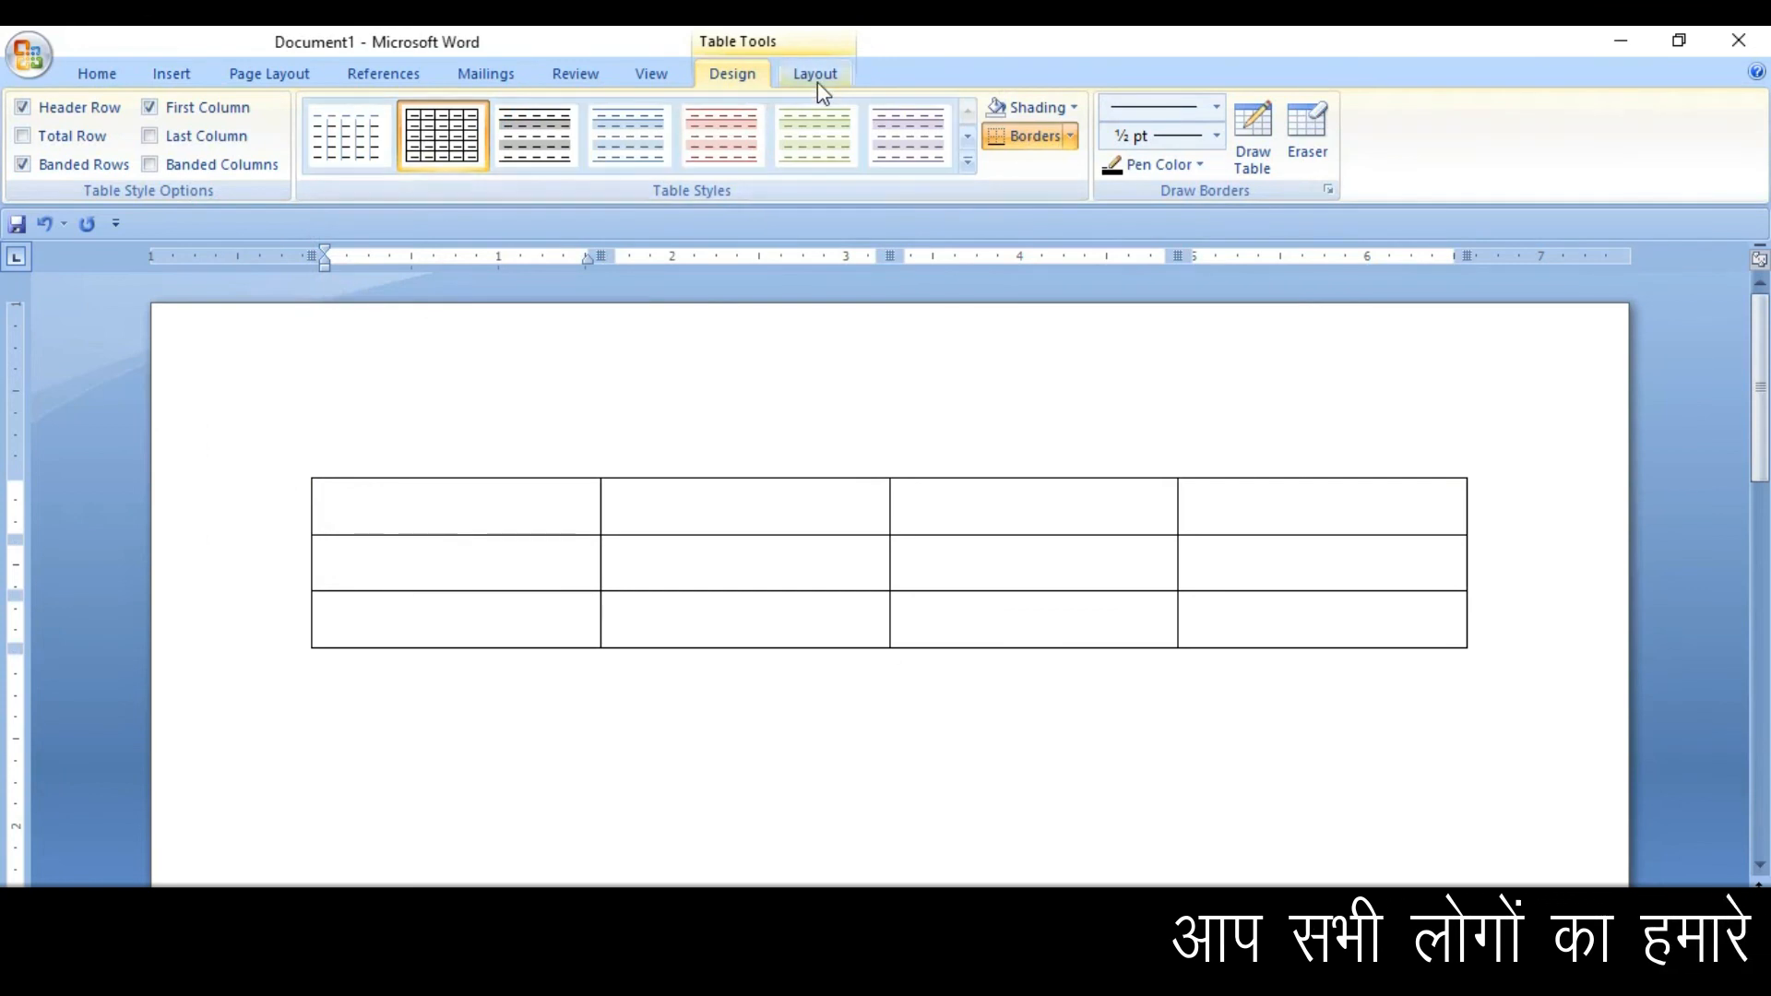
left_click(813, 507)
left_click(531, 516)
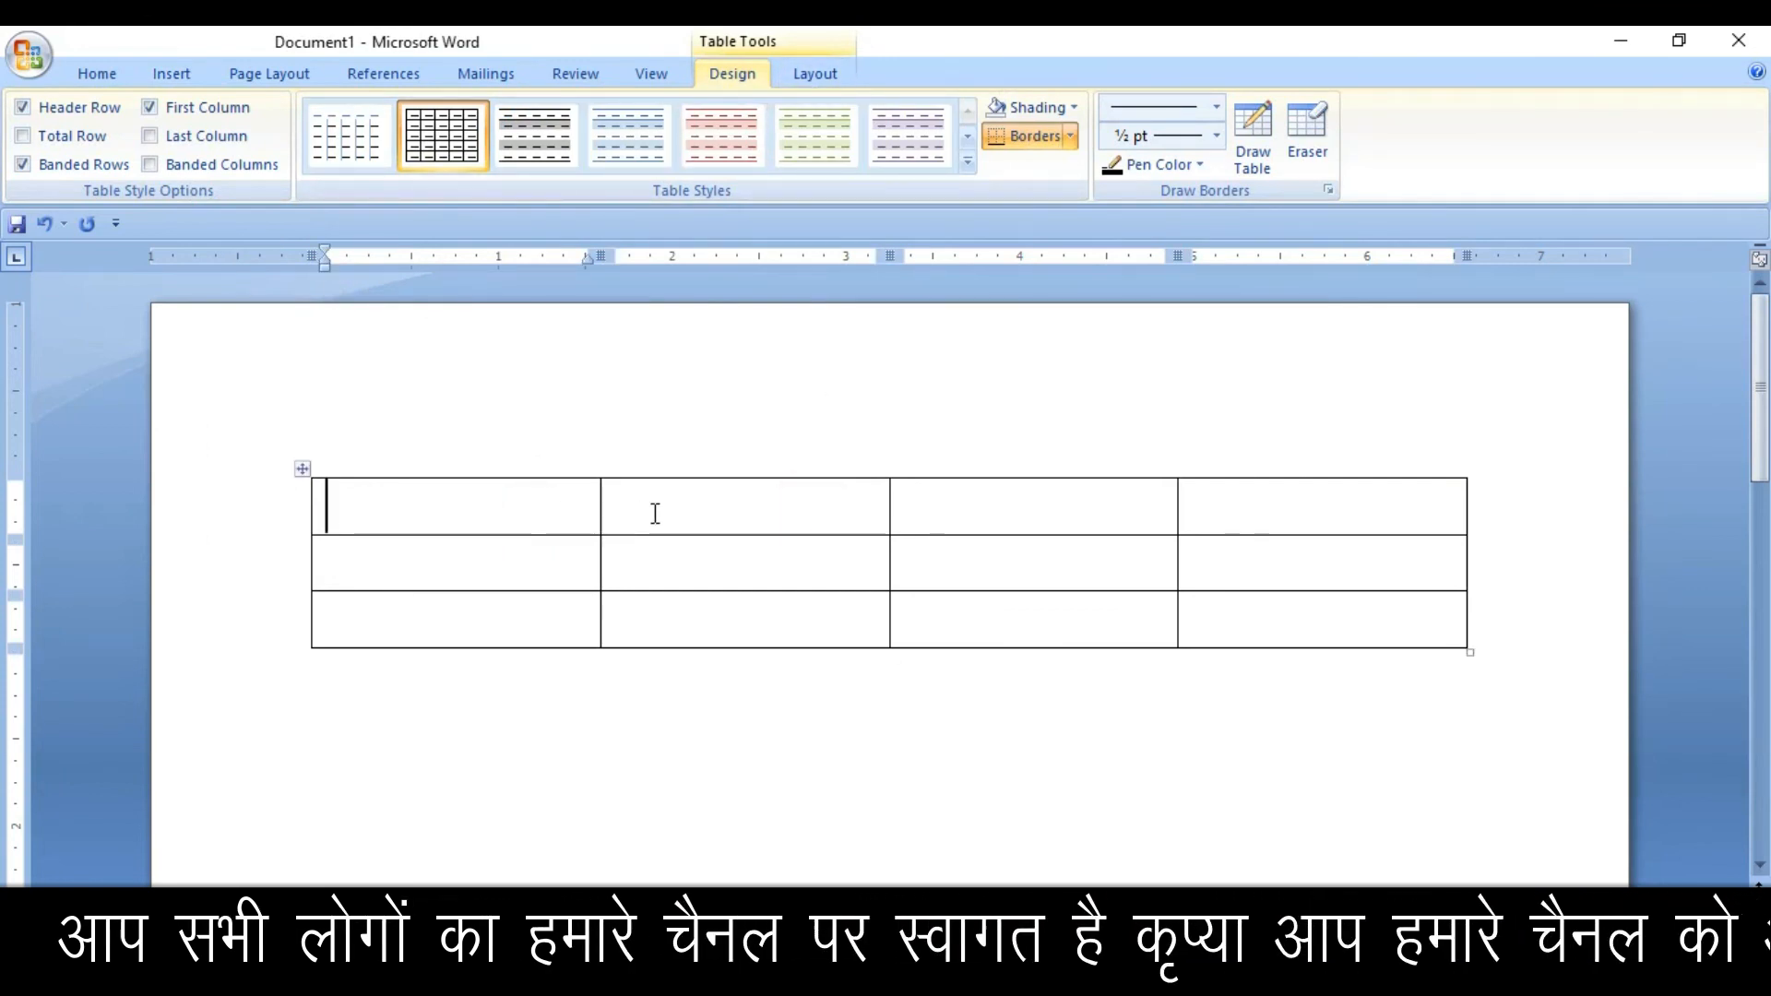